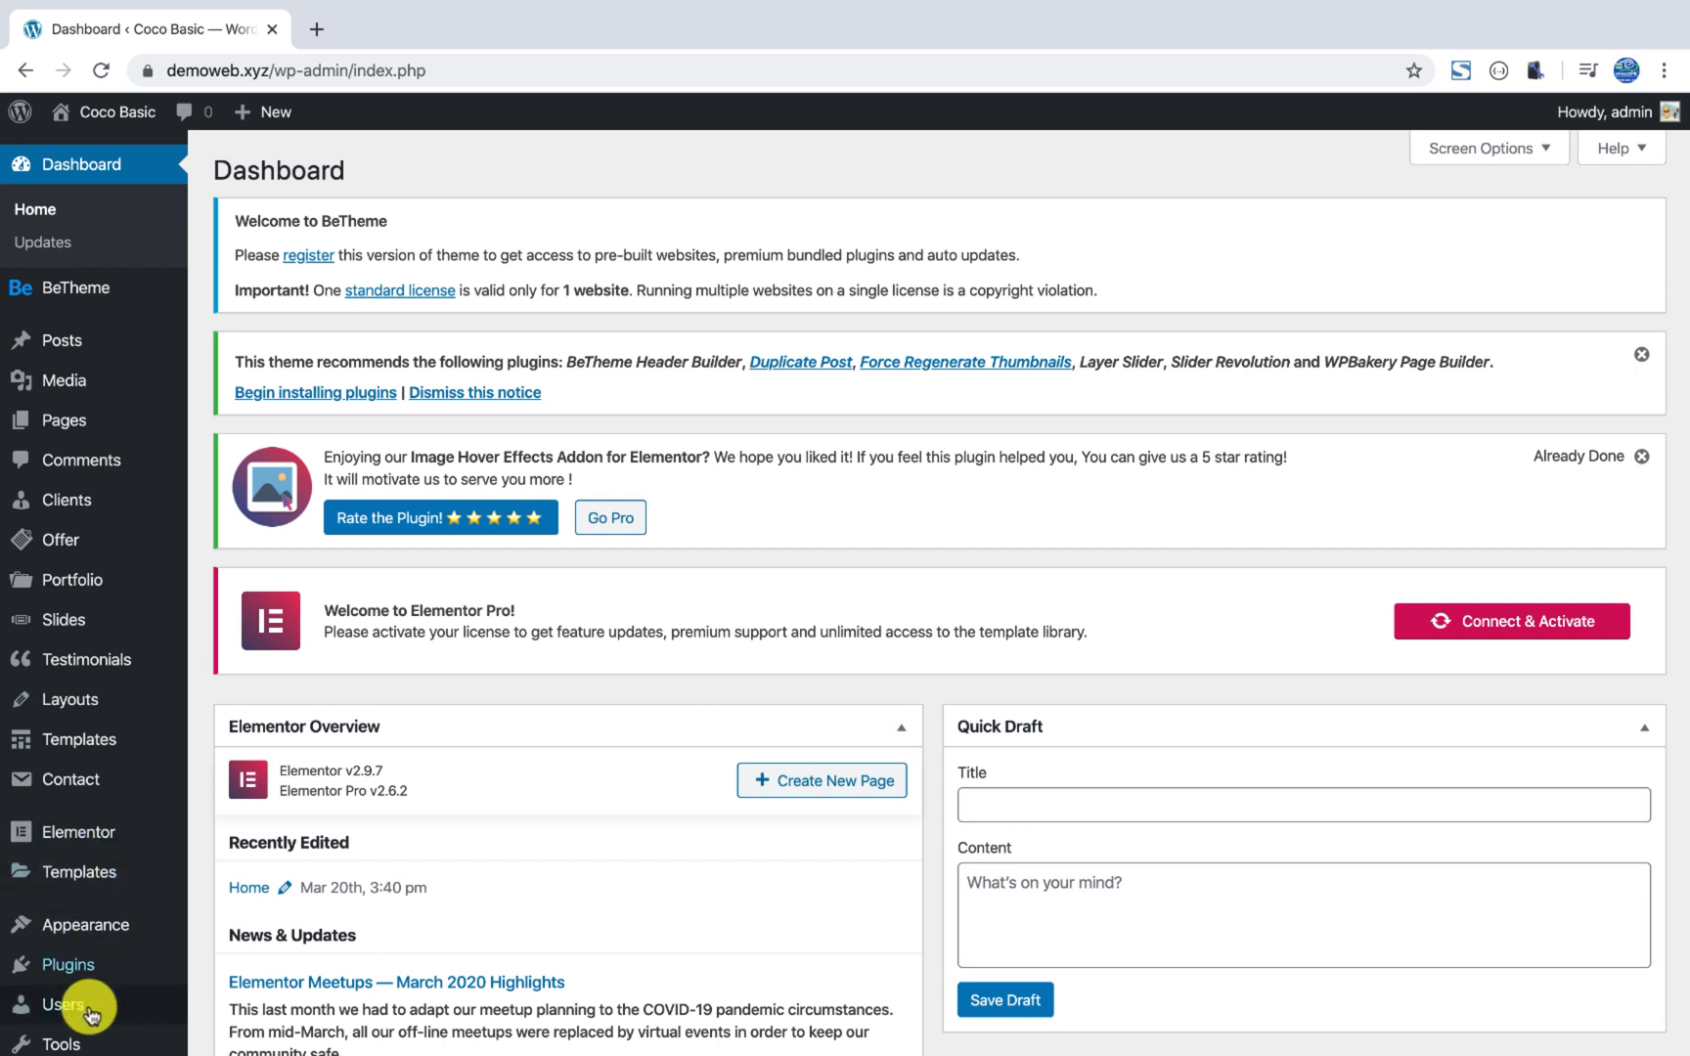
# Search the plugin directory for "duplicator", then install and activate the Duplicator – WordPress Migration Plugin.
pyautogui.moveTo(80, 960)
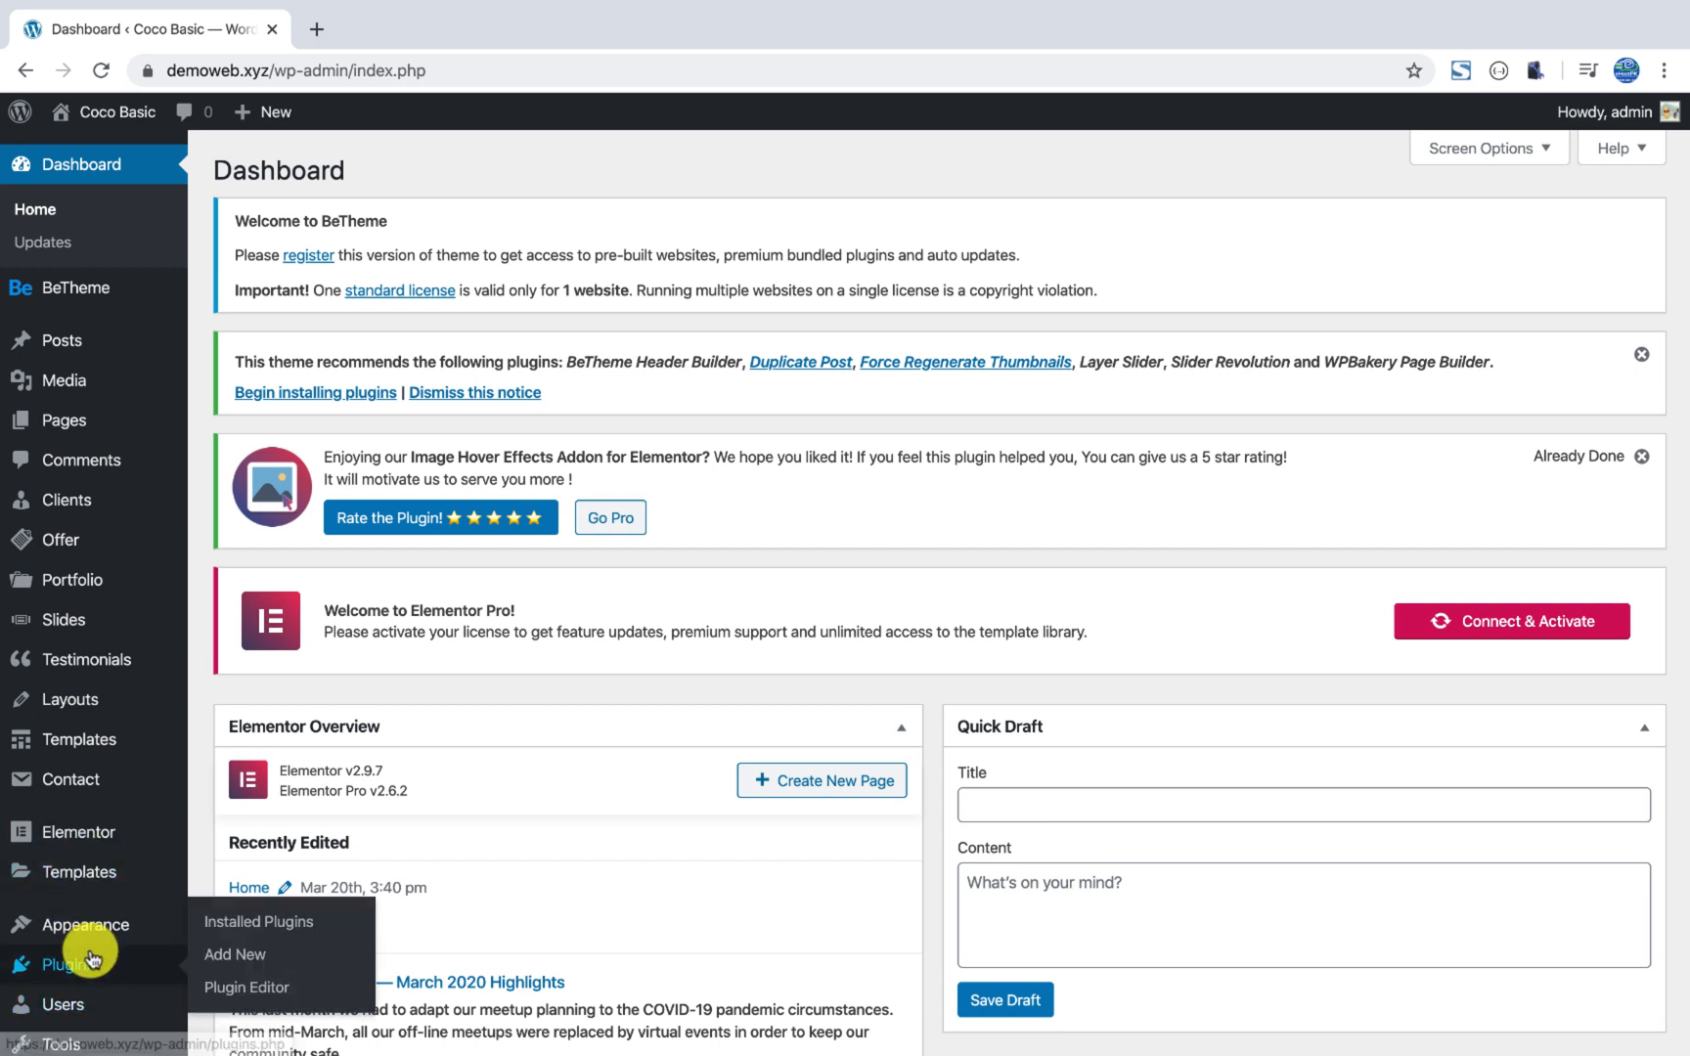
pyautogui.click(250, 956)
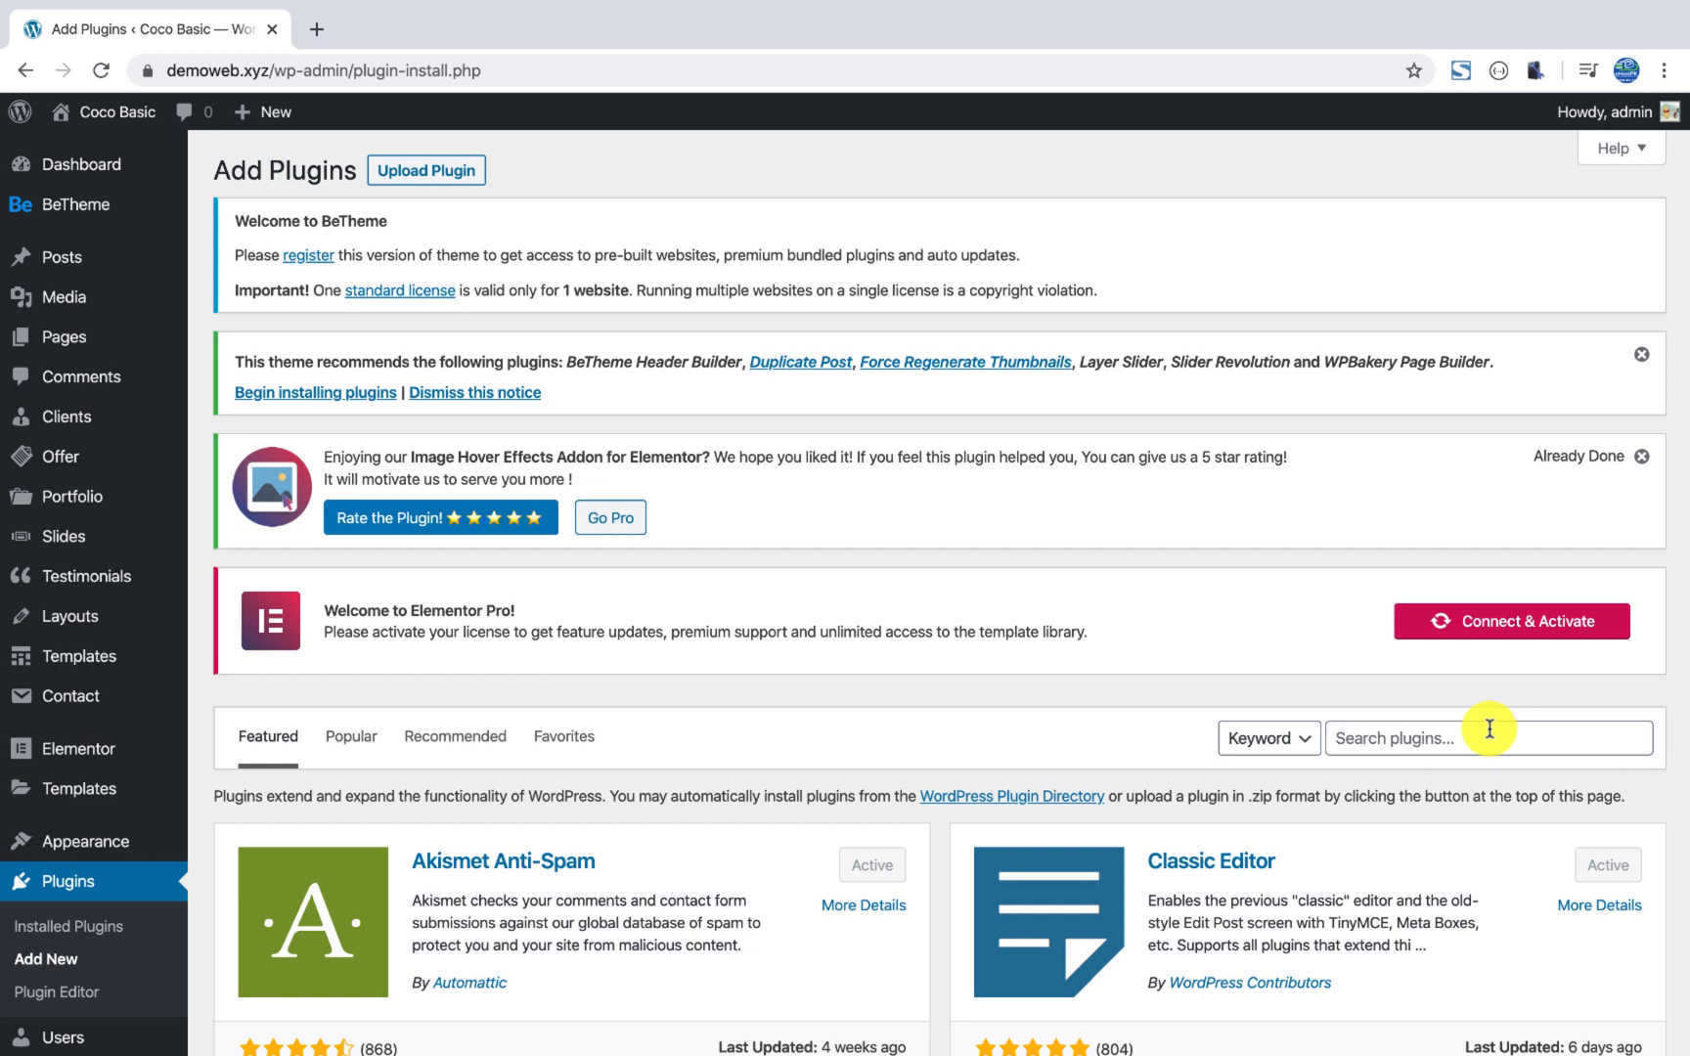
pyautogui.click(1489, 728)
pyautogui.write('duplicator')
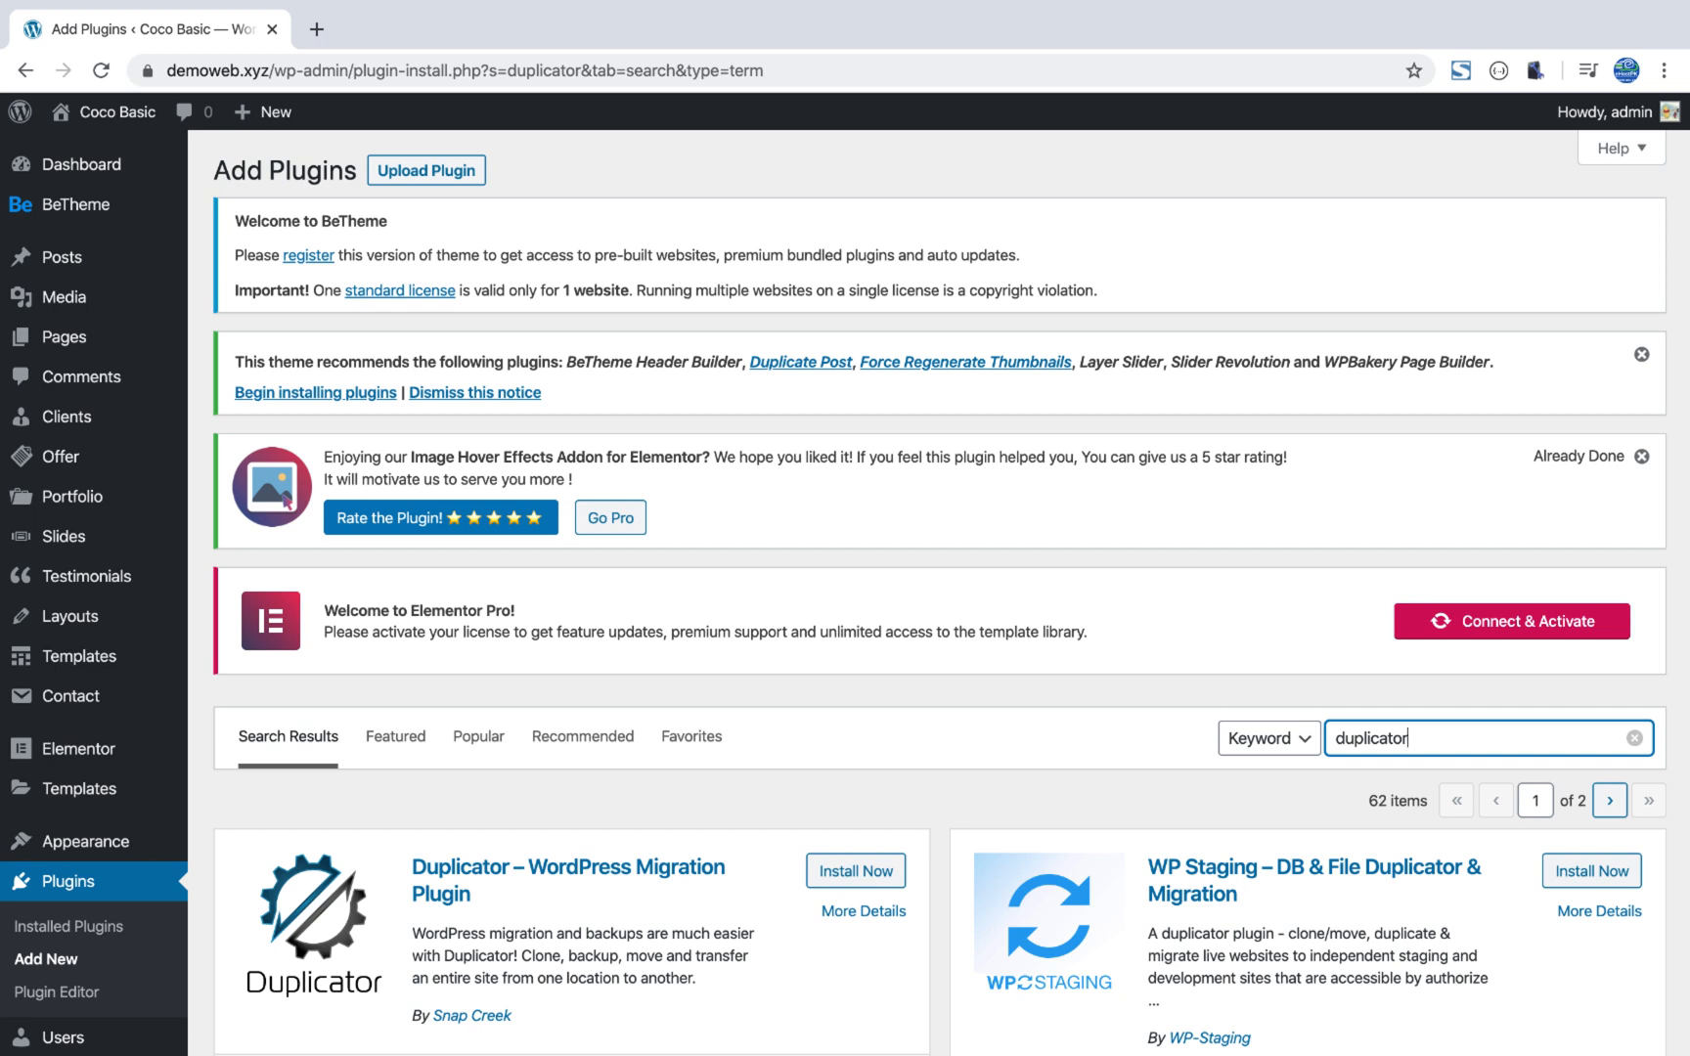
pyautogui.click(862, 874)
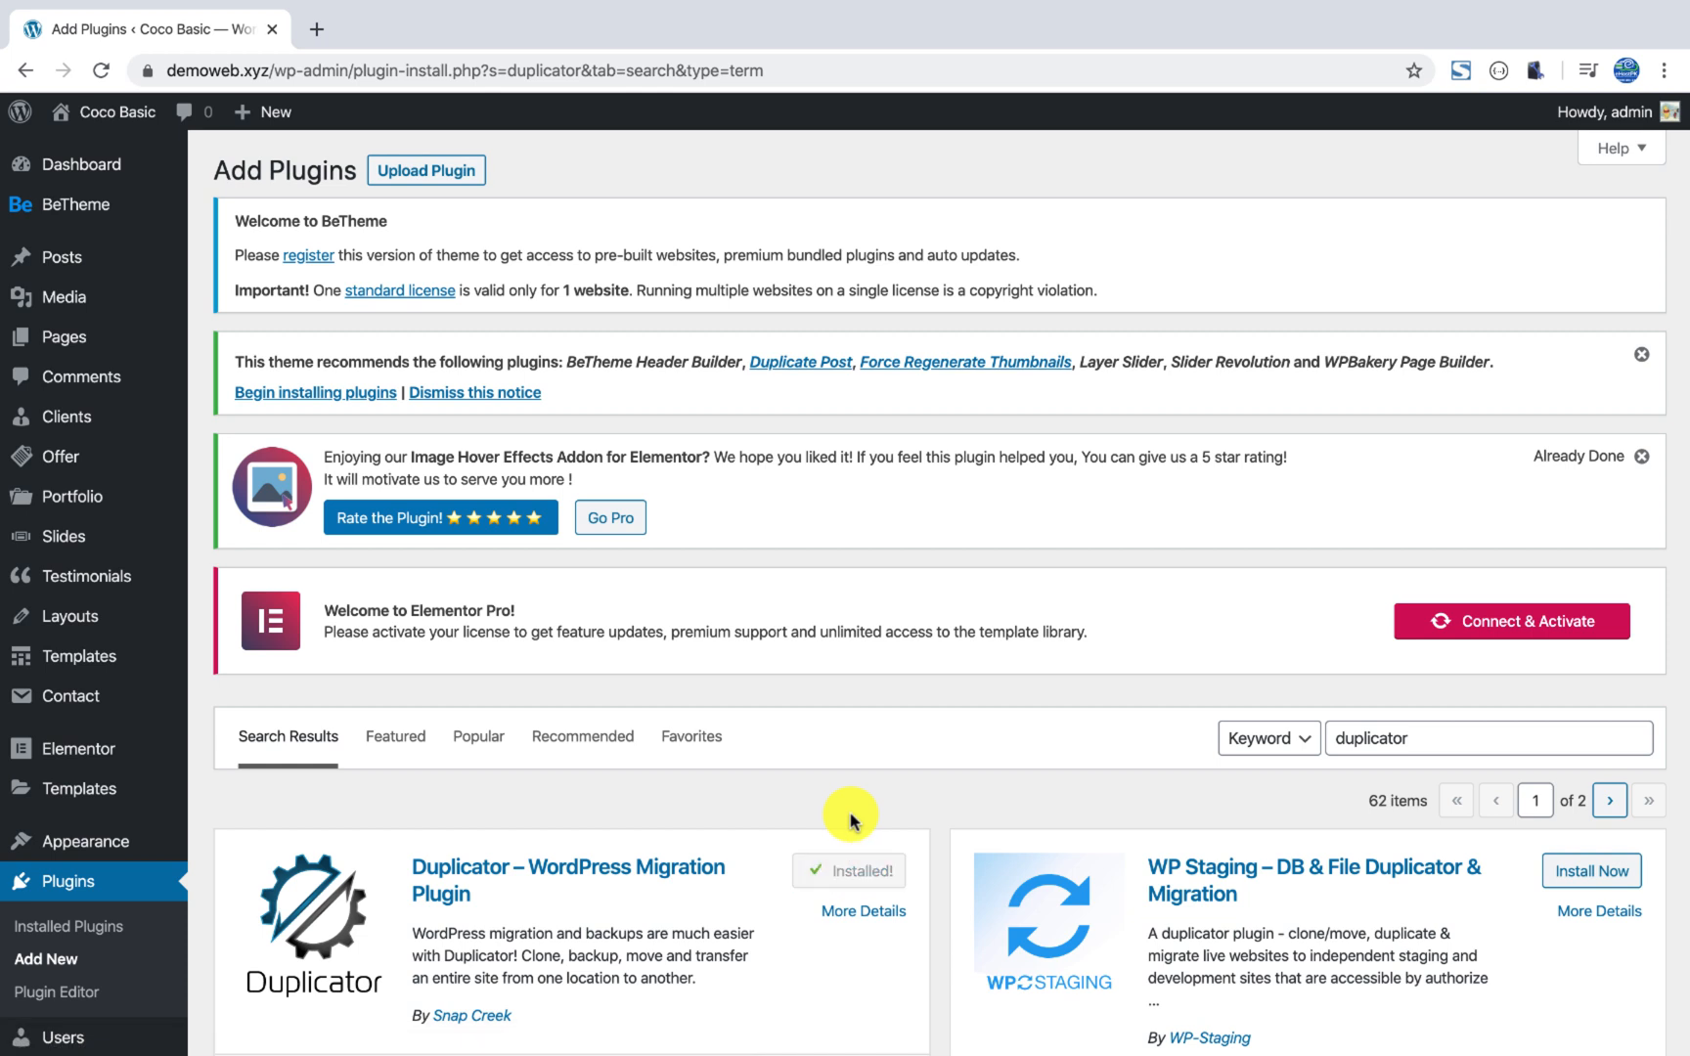
pyautogui.click(854, 880)
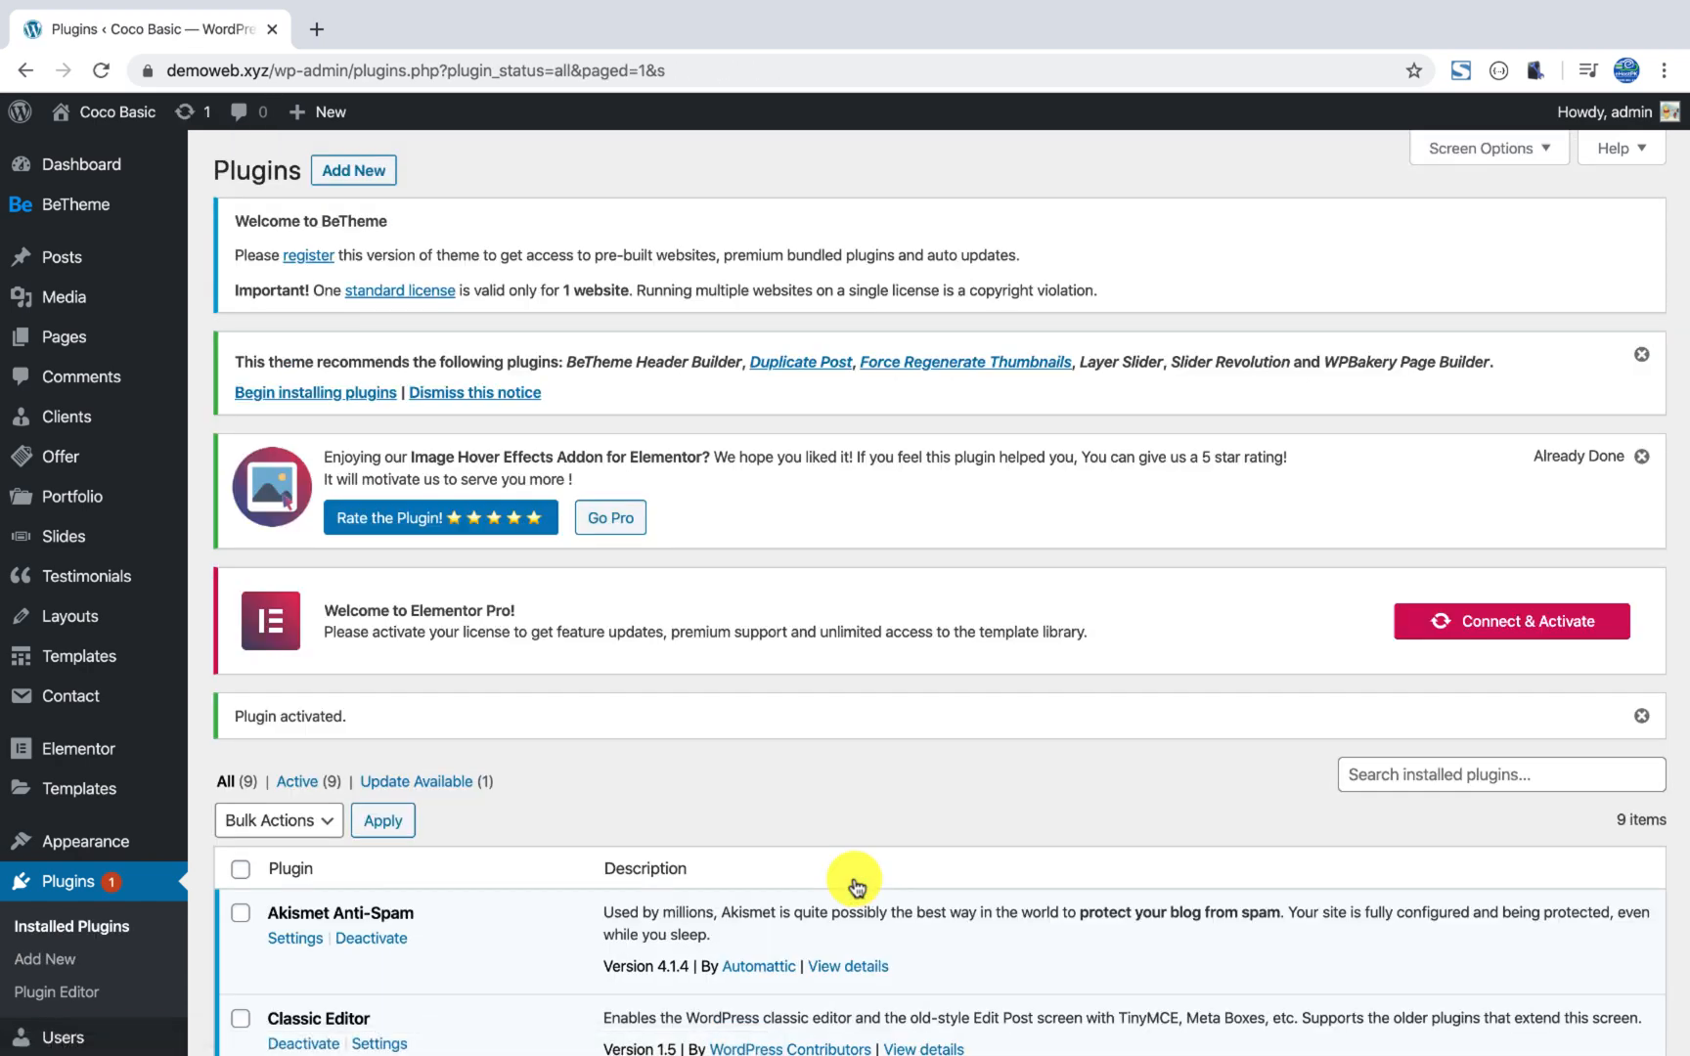
# Create a new Duplicator package with the default name and settings, run the system scan, and build it.
pyautogui.scroll(-5, 108, 700)
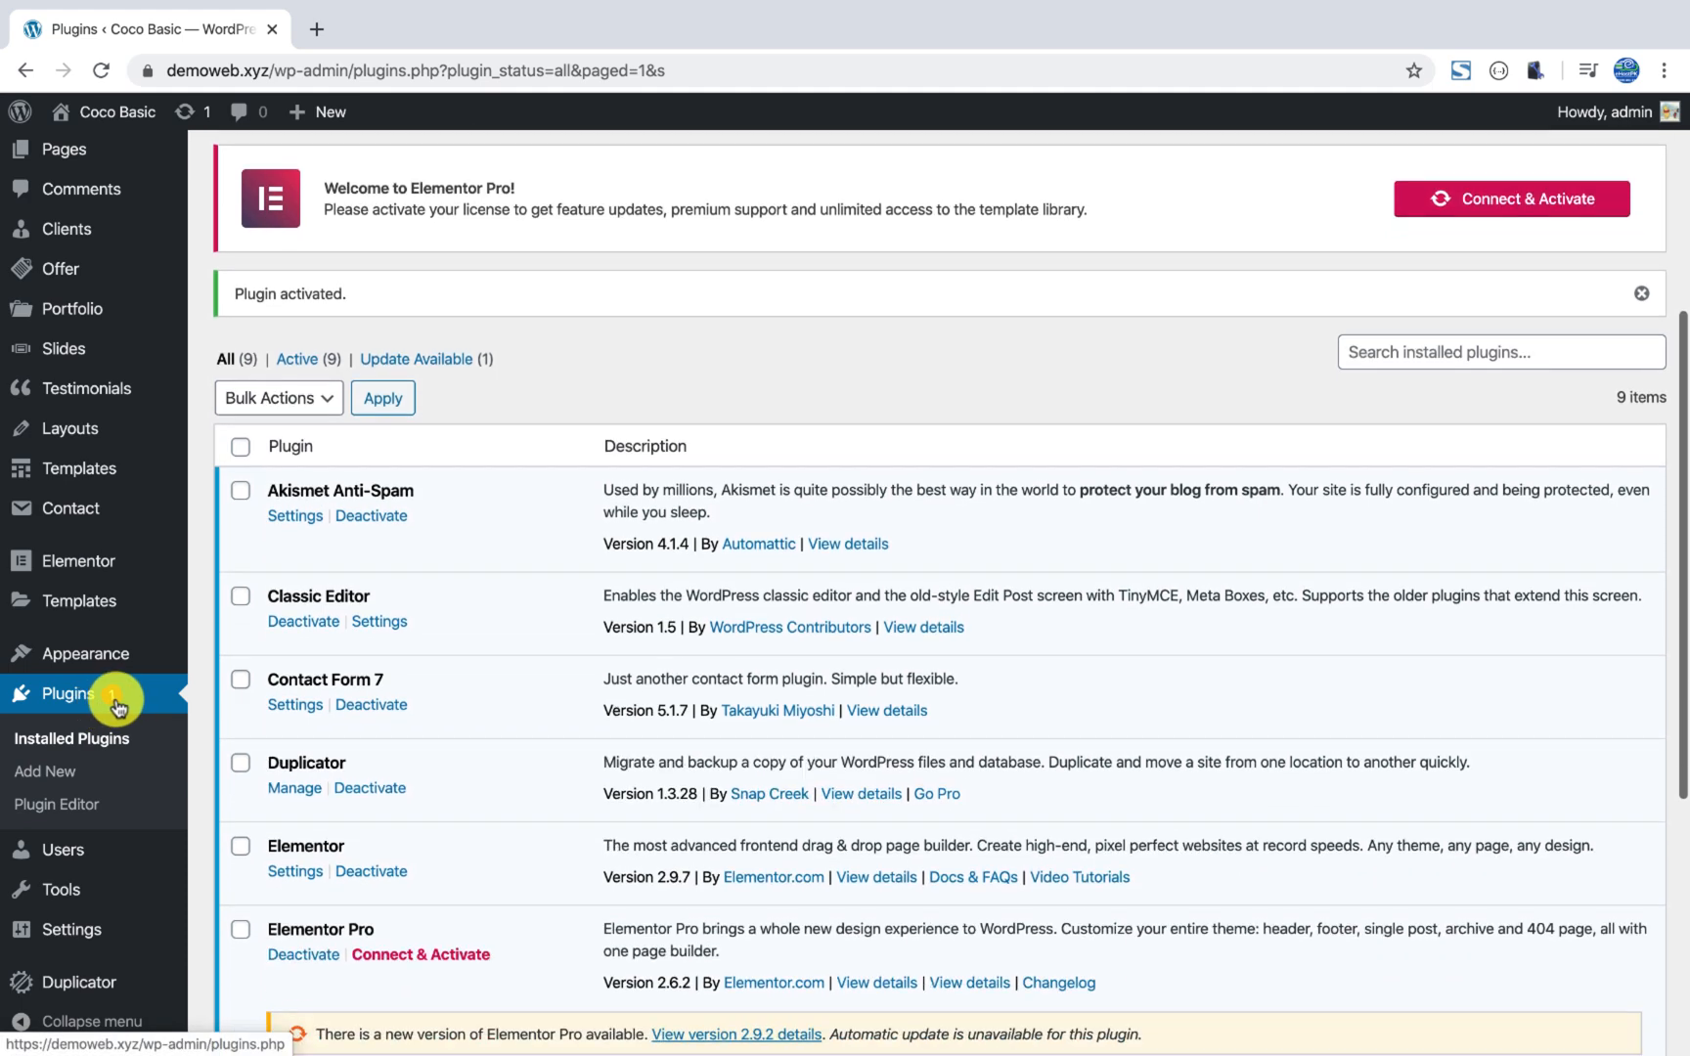
pyautogui.click(95, 986)
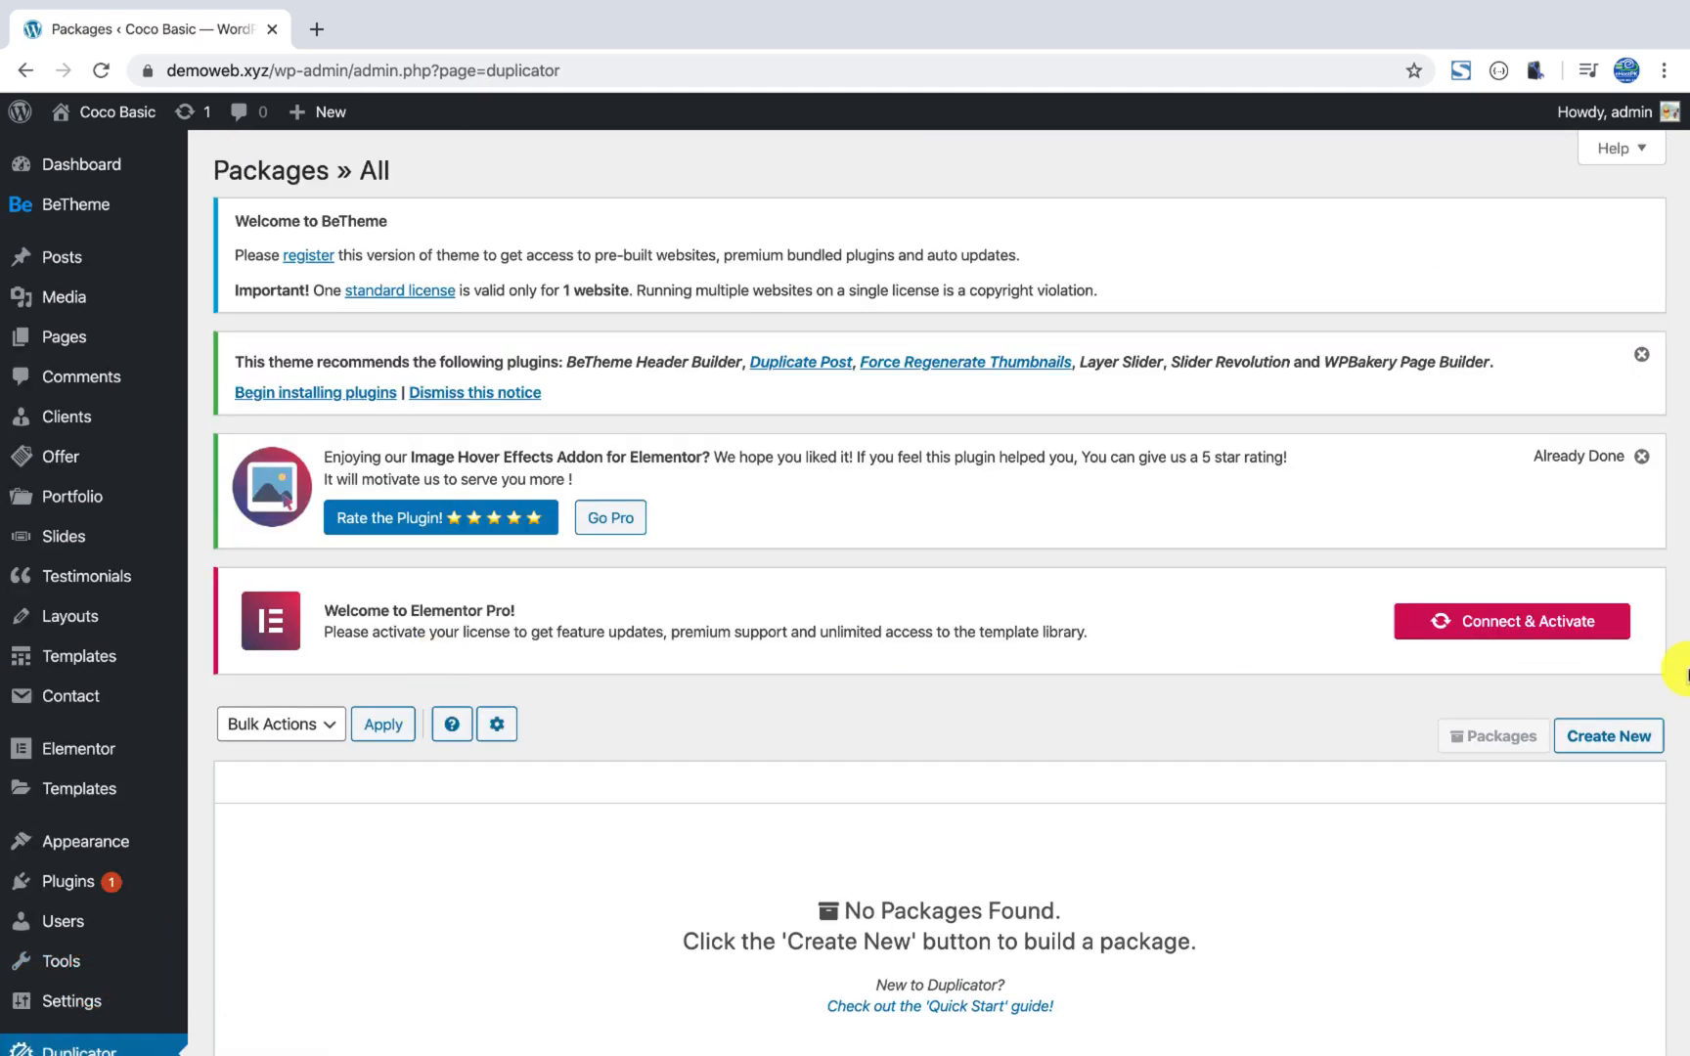
pyautogui.click(1609, 736)
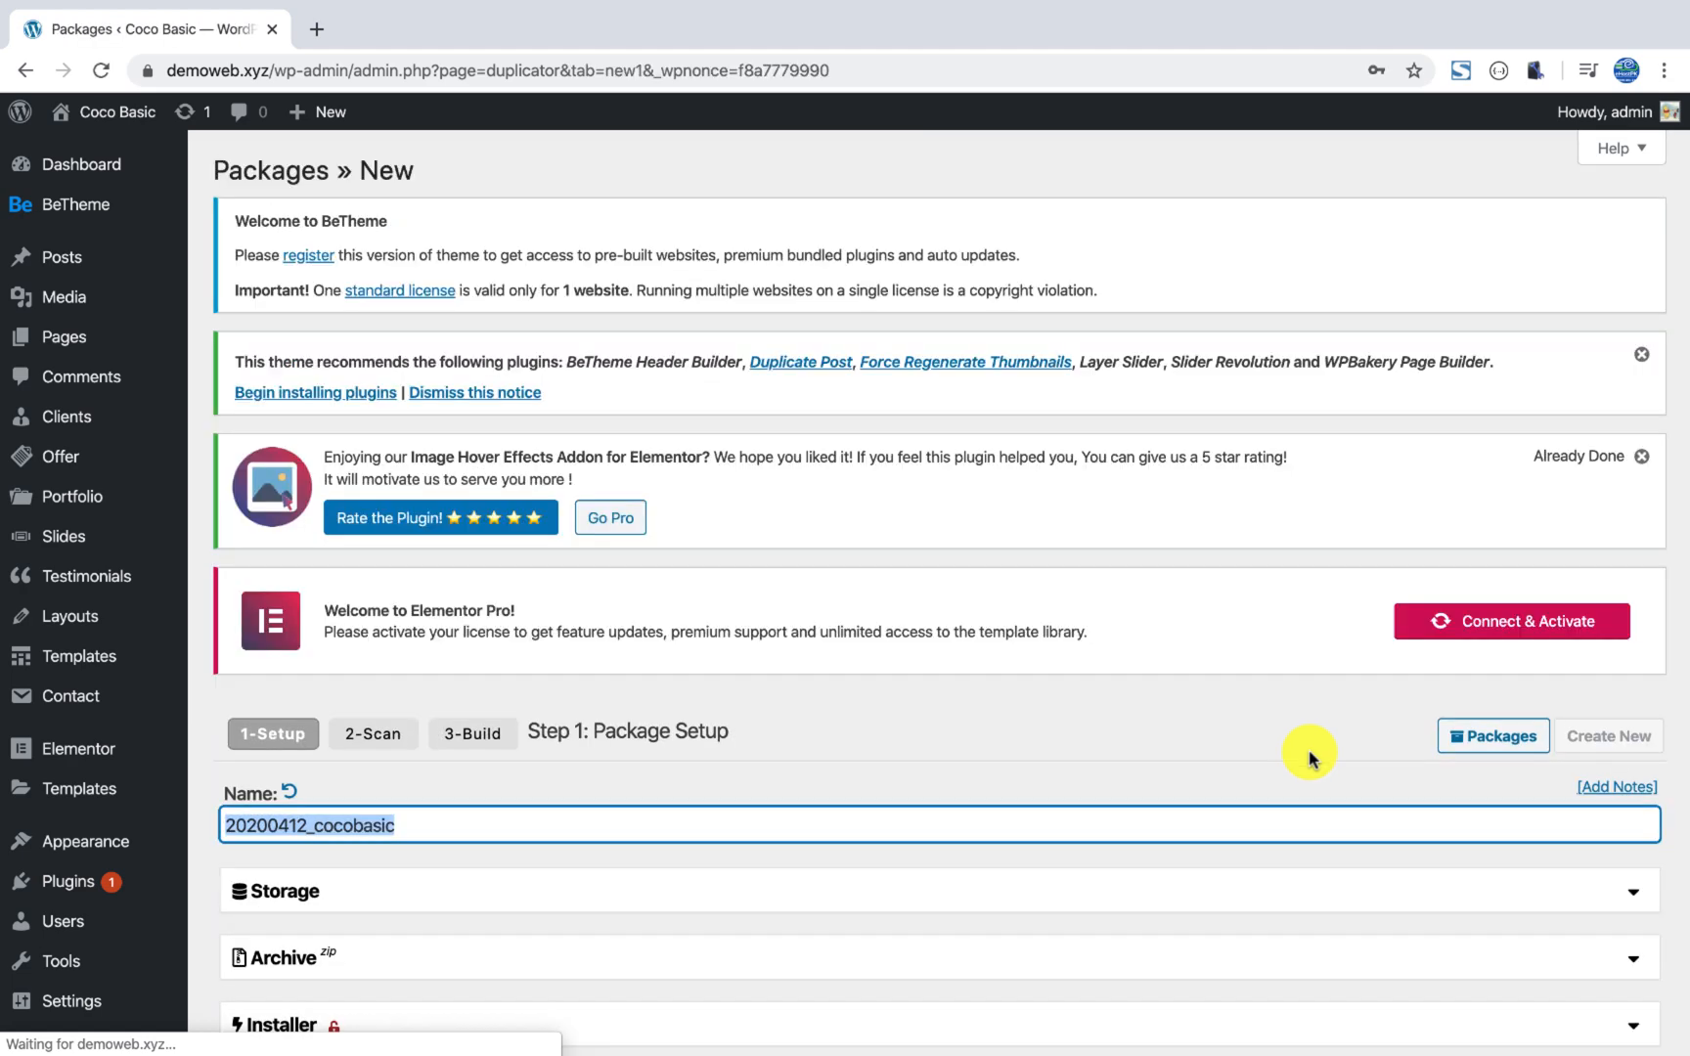
pyautogui.scroll(-3, 1308, 754)
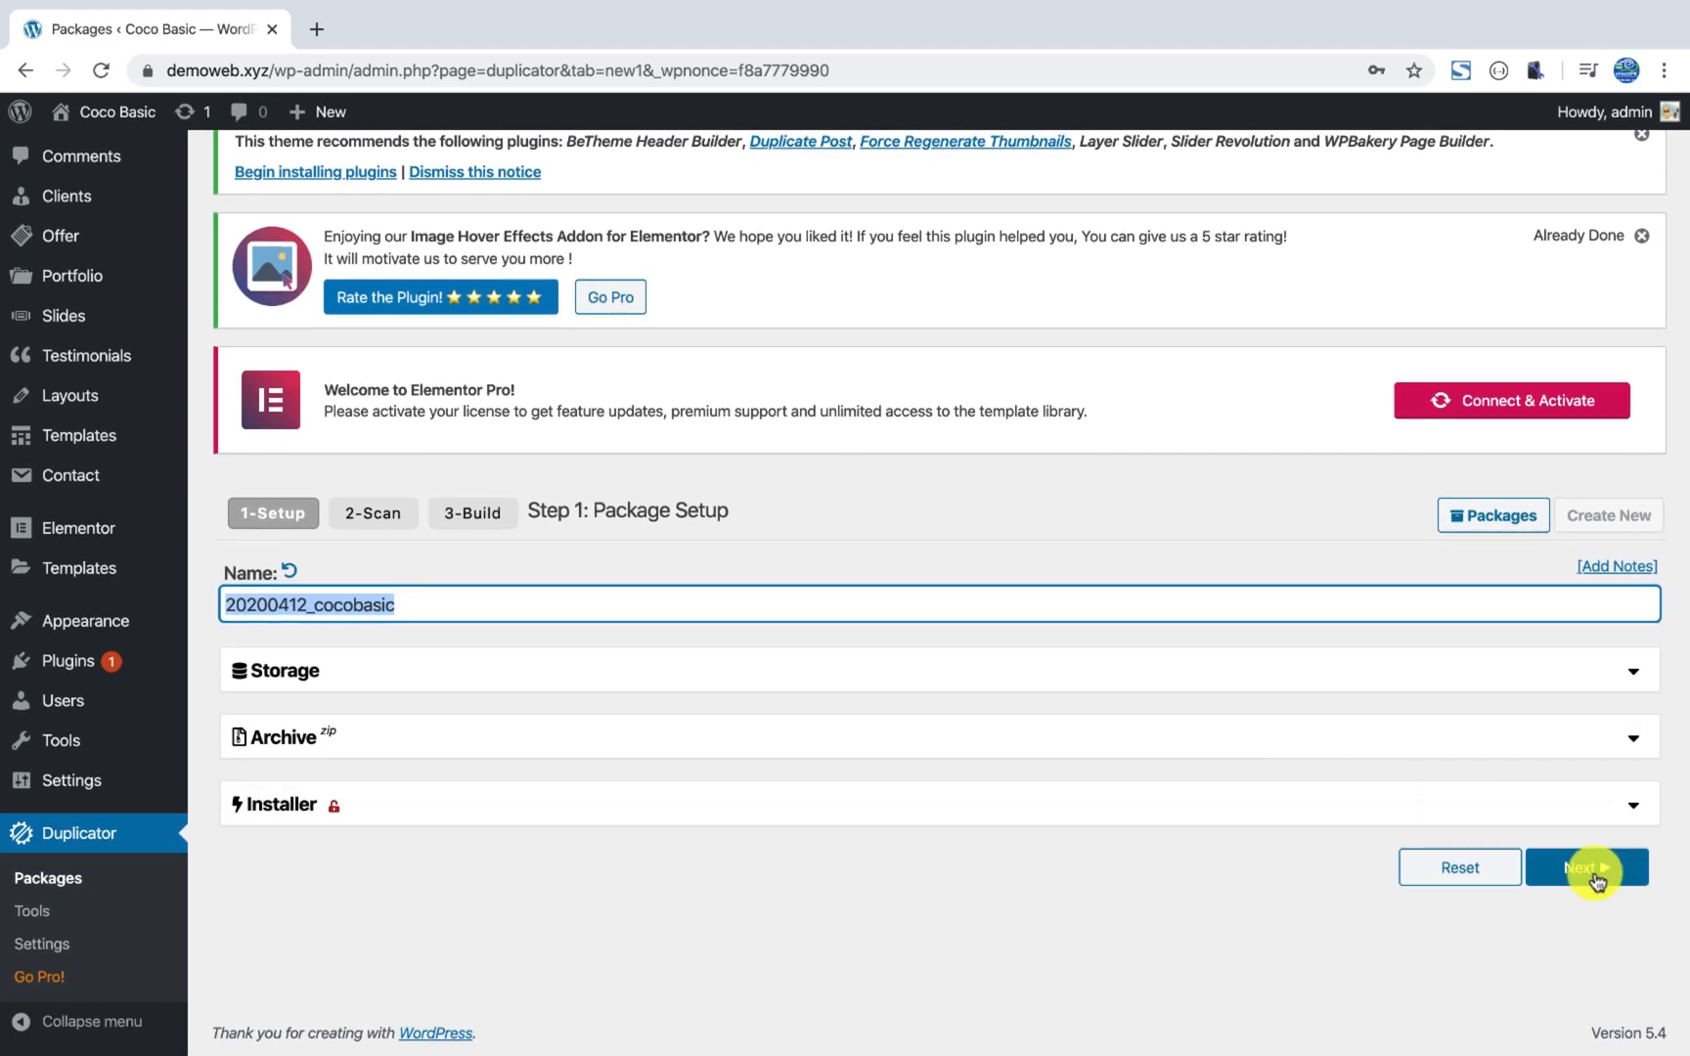
pyautogui.click(1604, 860)
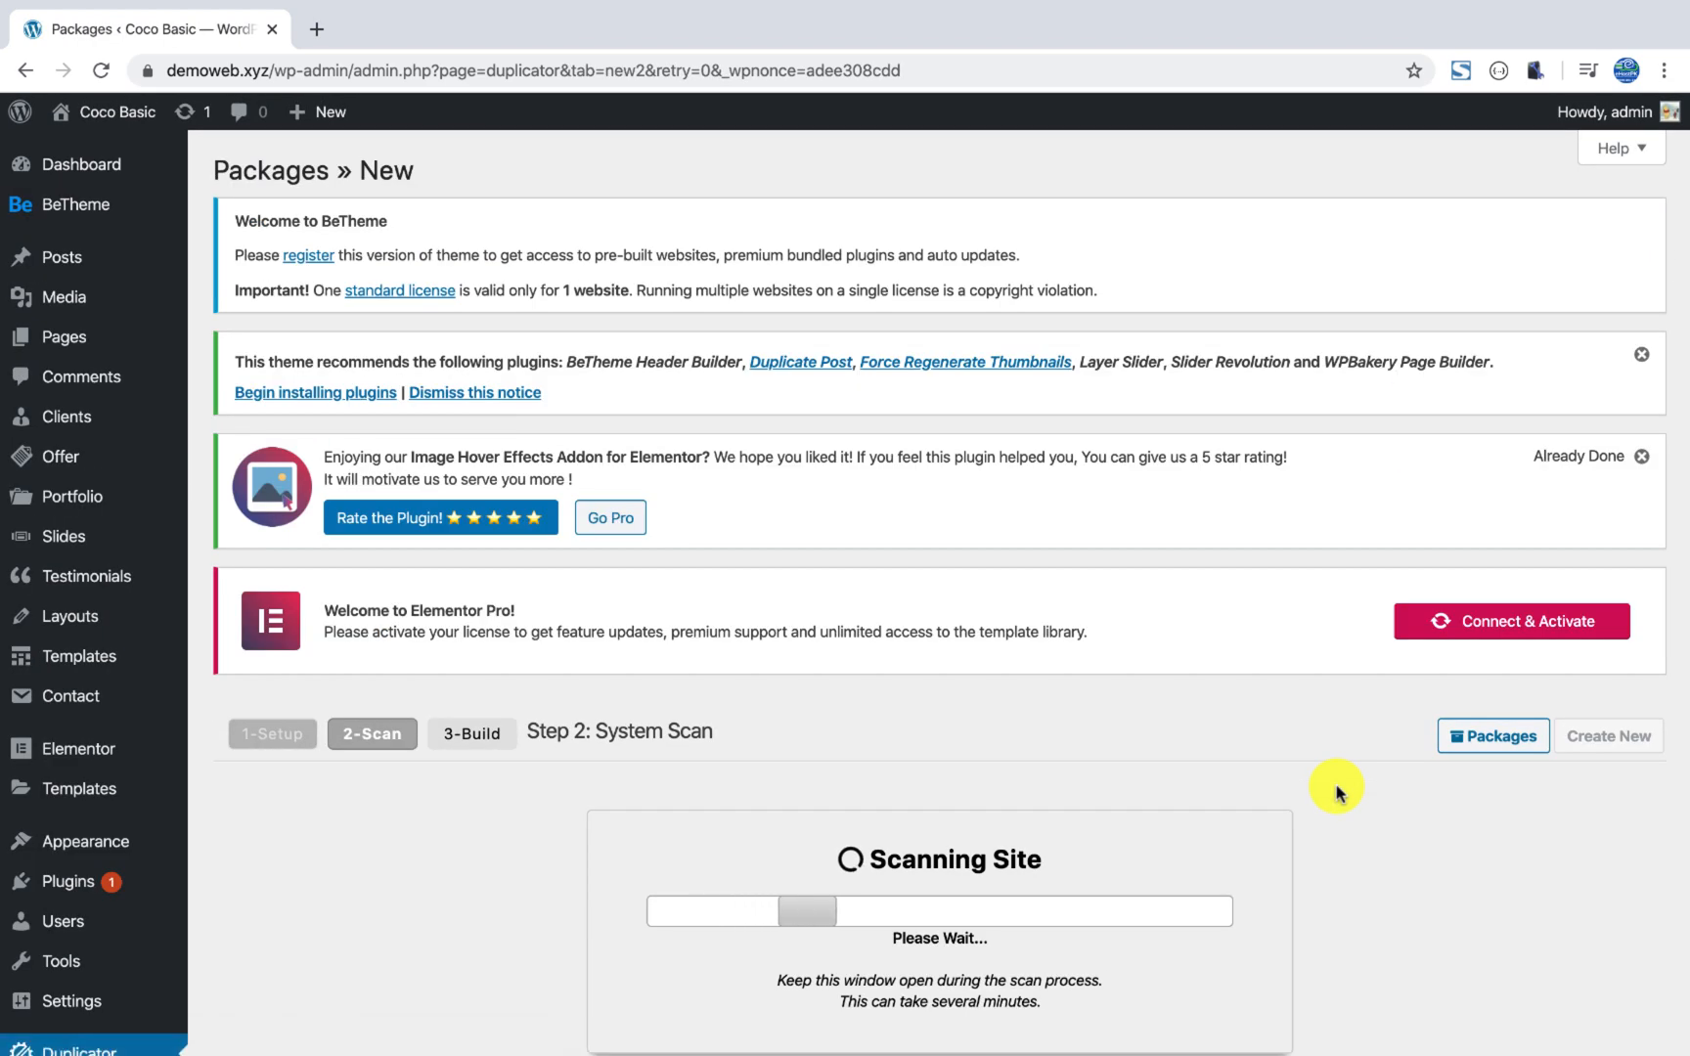
pyautogui.scroll(-3, 1338, 790)
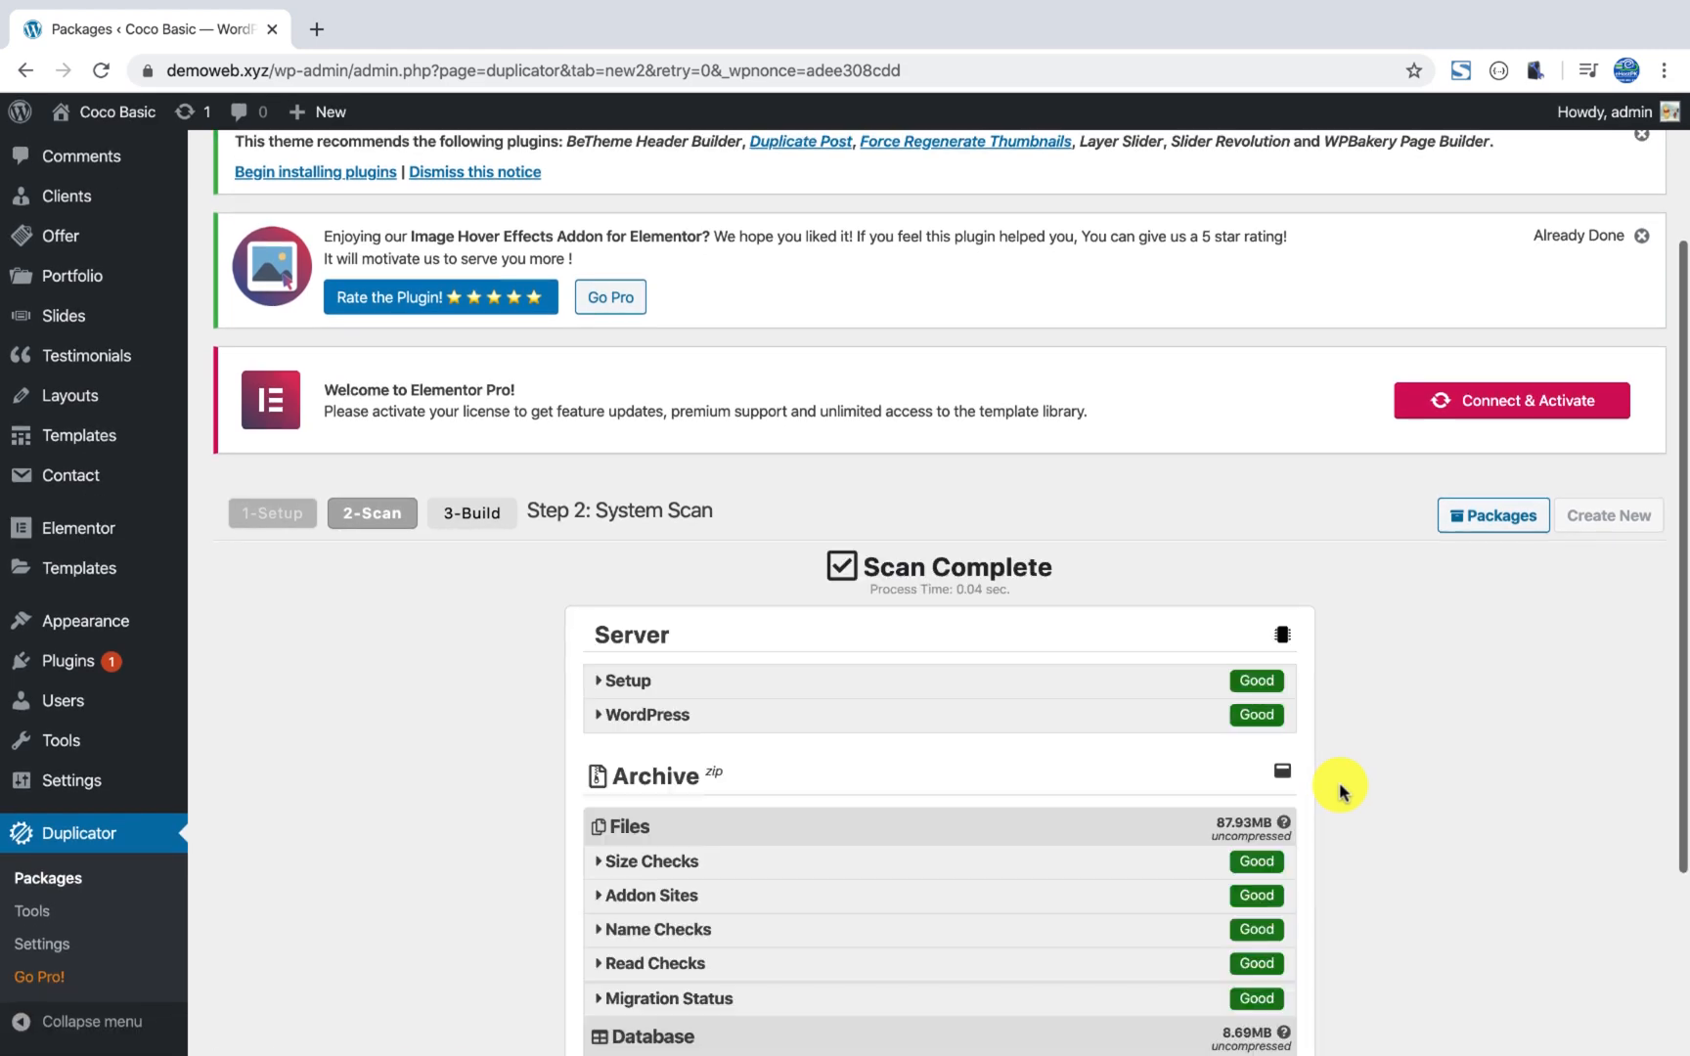
pyautogui.scroll(-3, 1383, 787)
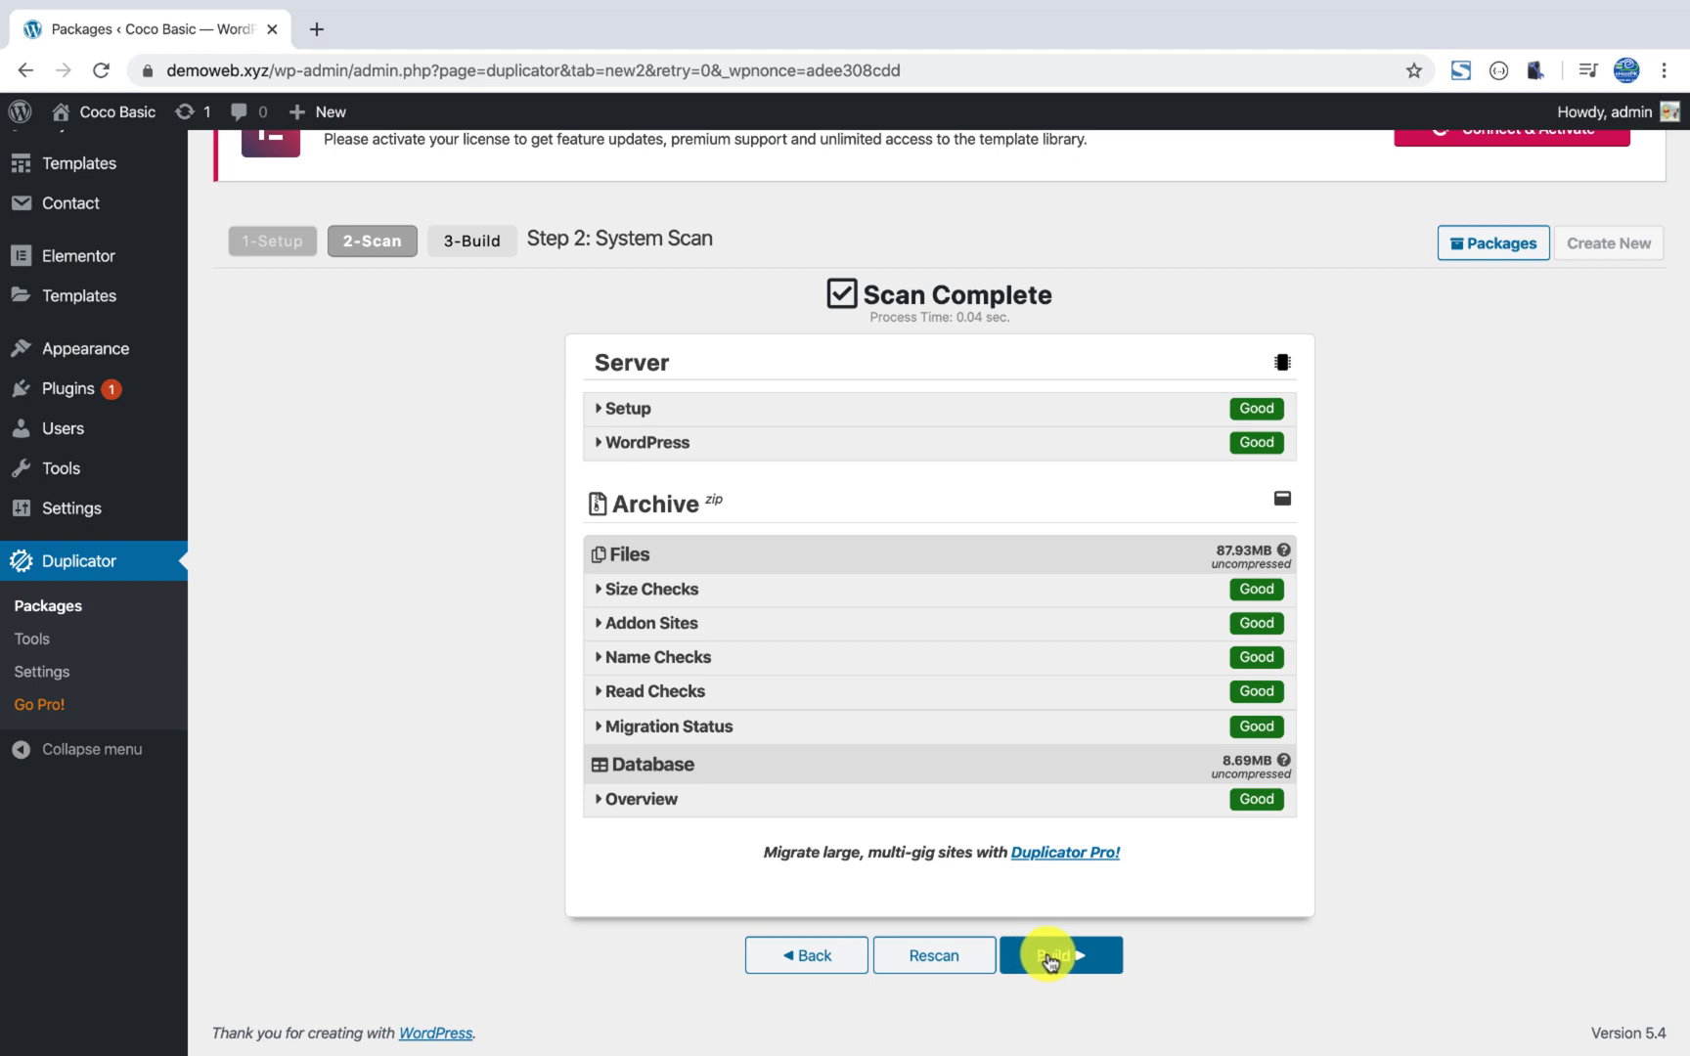
pyautogui.click(1053, 958)
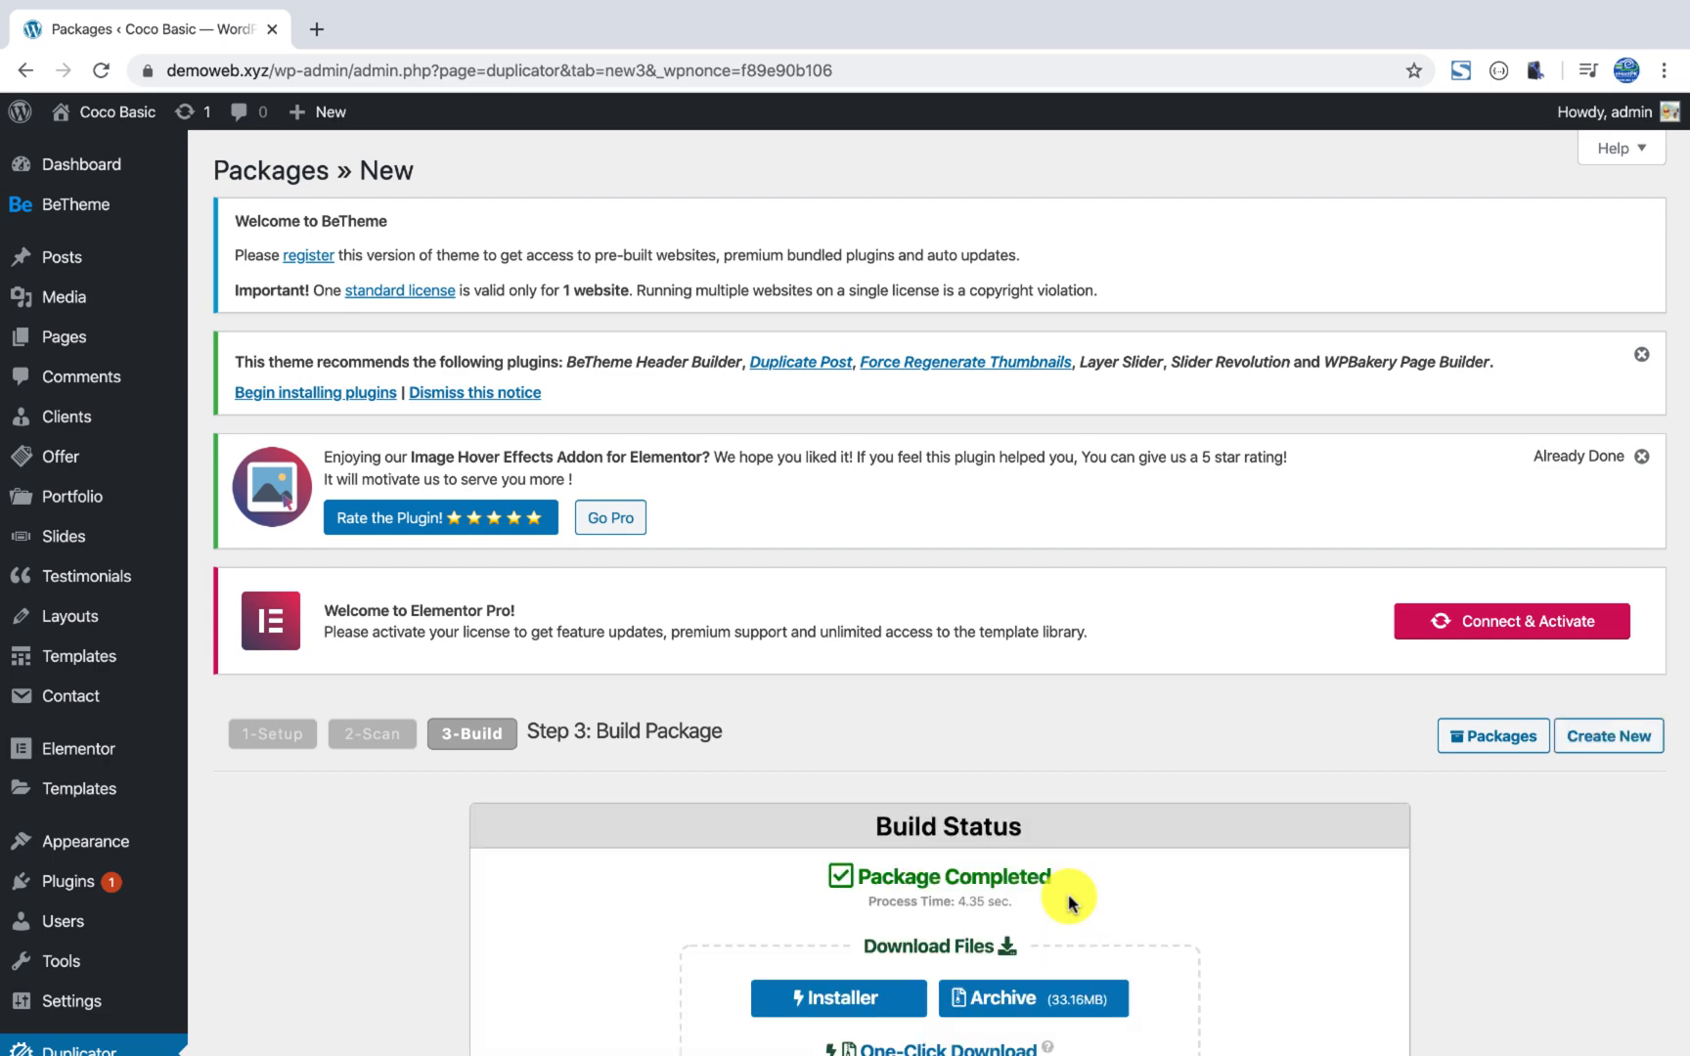
# Download both the installer and the archive file of the built package.
pyautogui.scroll(-3, 1066, 899)
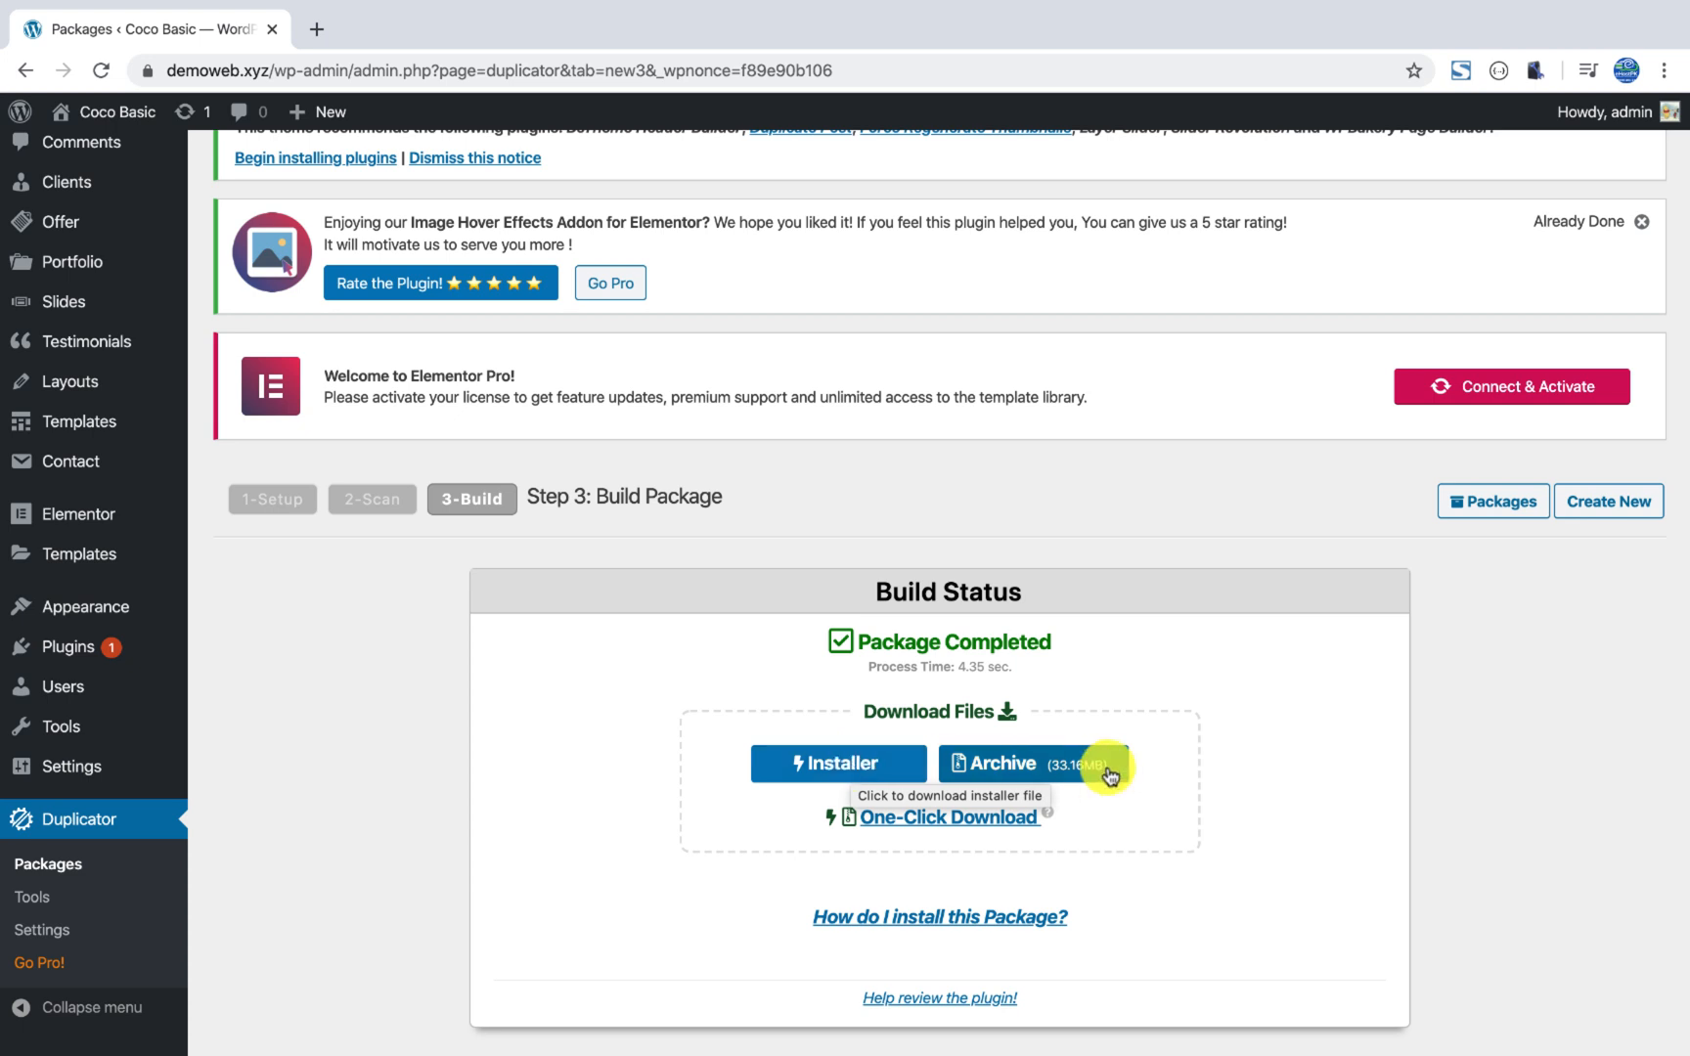
pyautogui.click(841, 768)
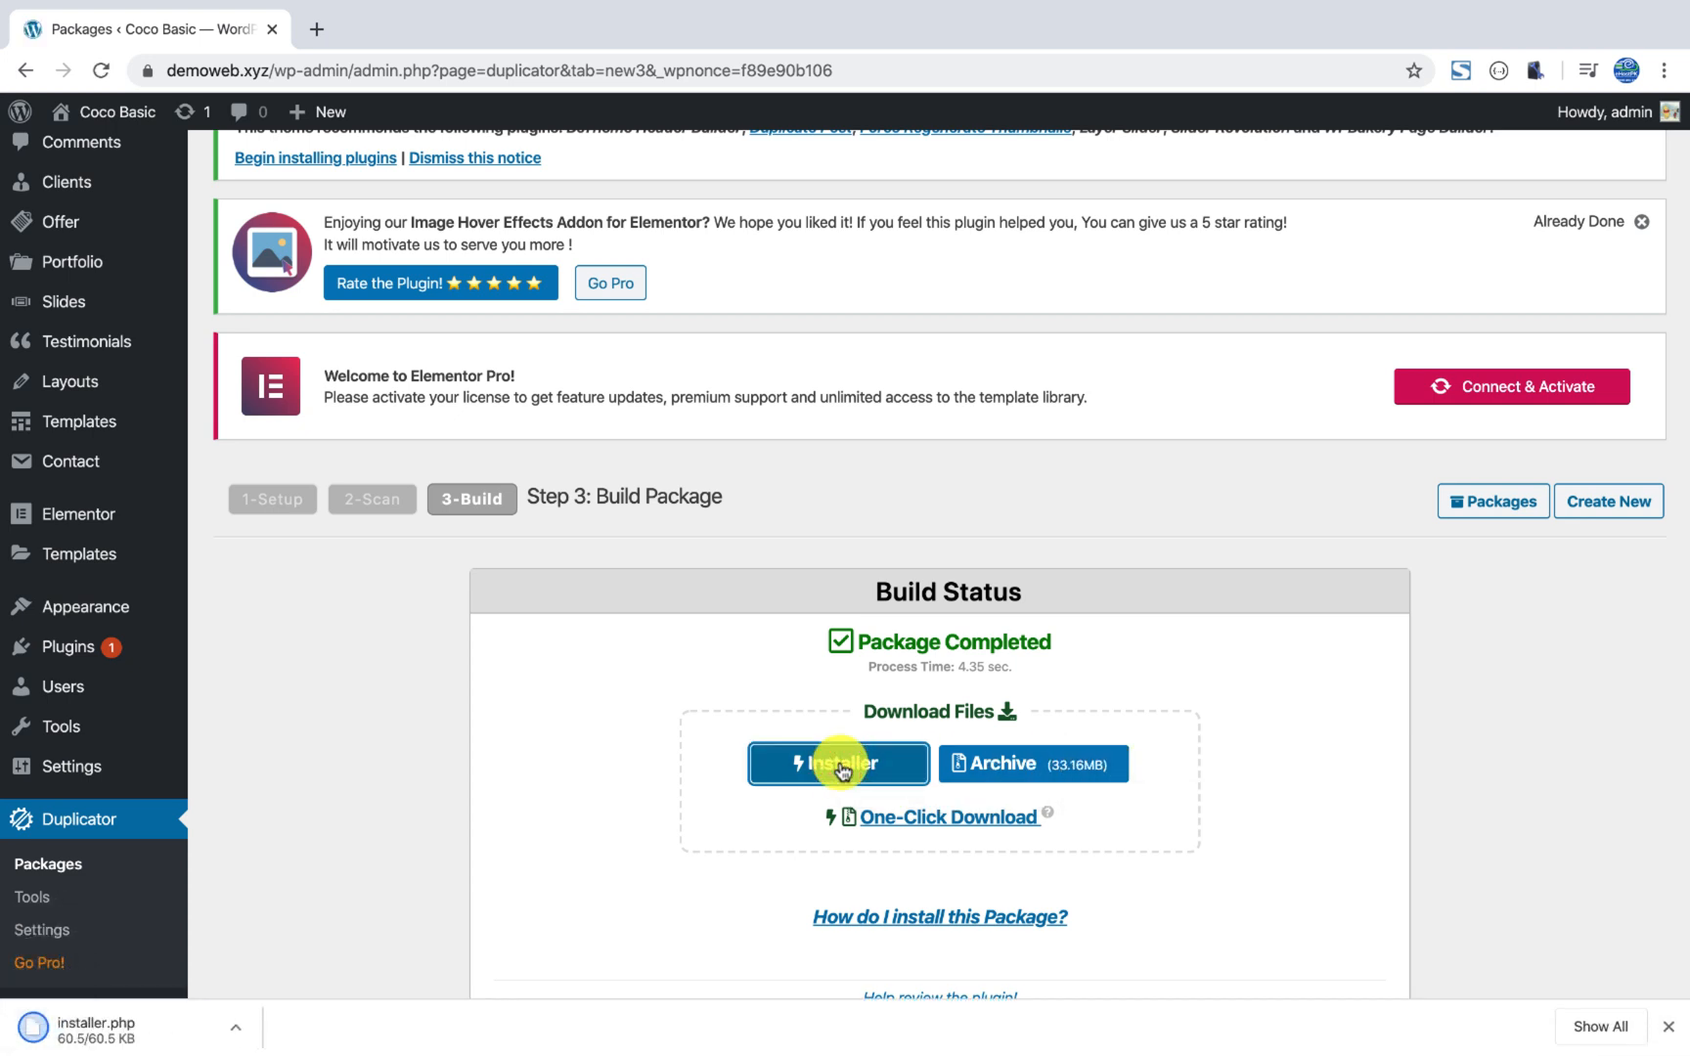
pyautogui.click(1028, 768)
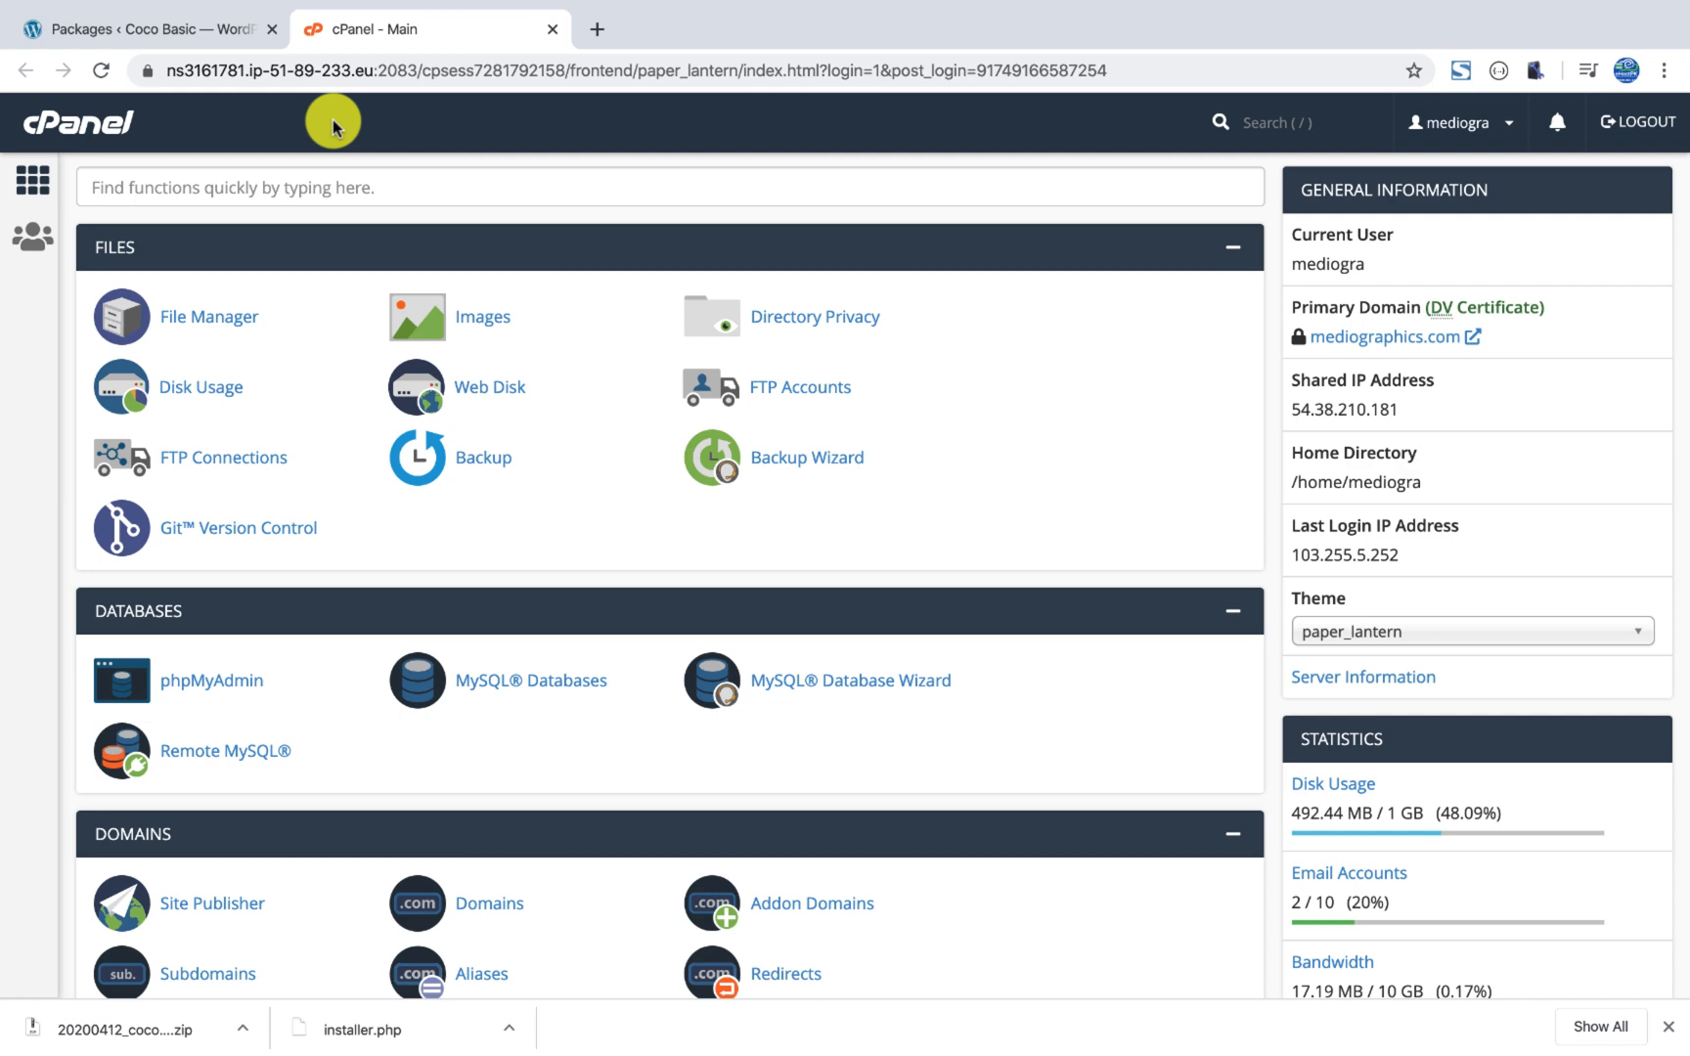
# In cPanel's File Manager, upload installer.php and the archive zip to public_html with overwriting of existing files enabled.
pyautogui.click(223, 328)
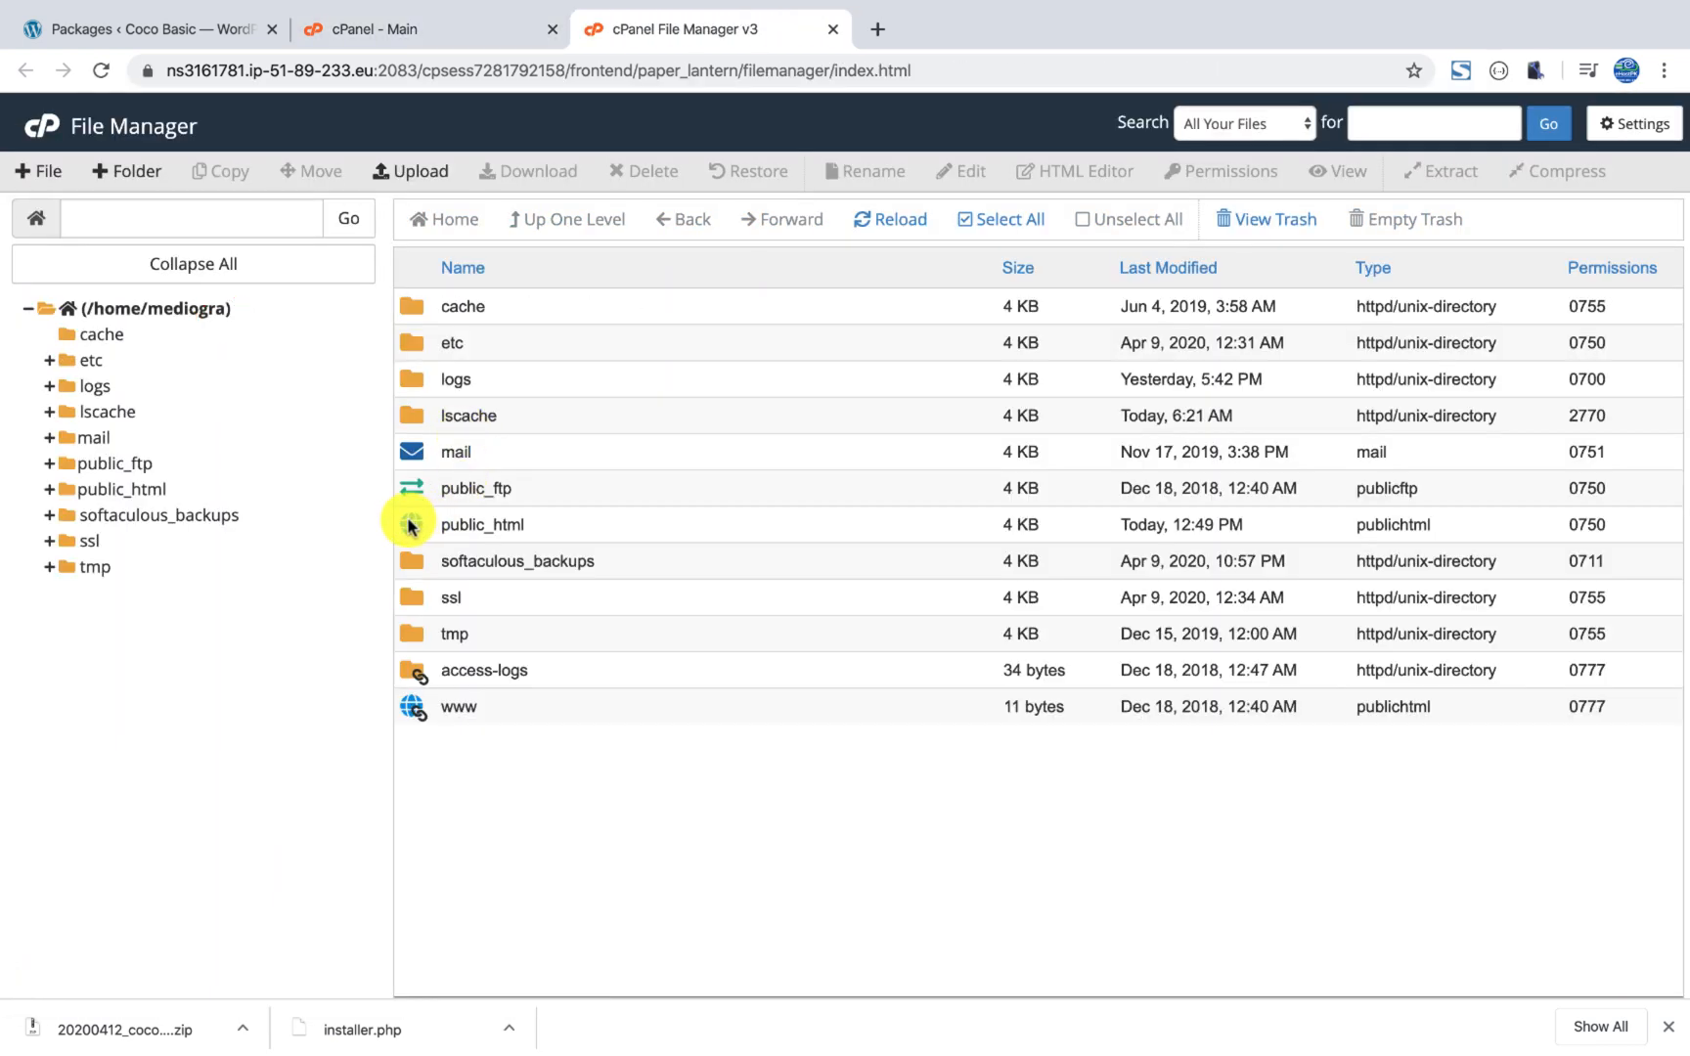
pyautogui.doubleClick(409, 526)
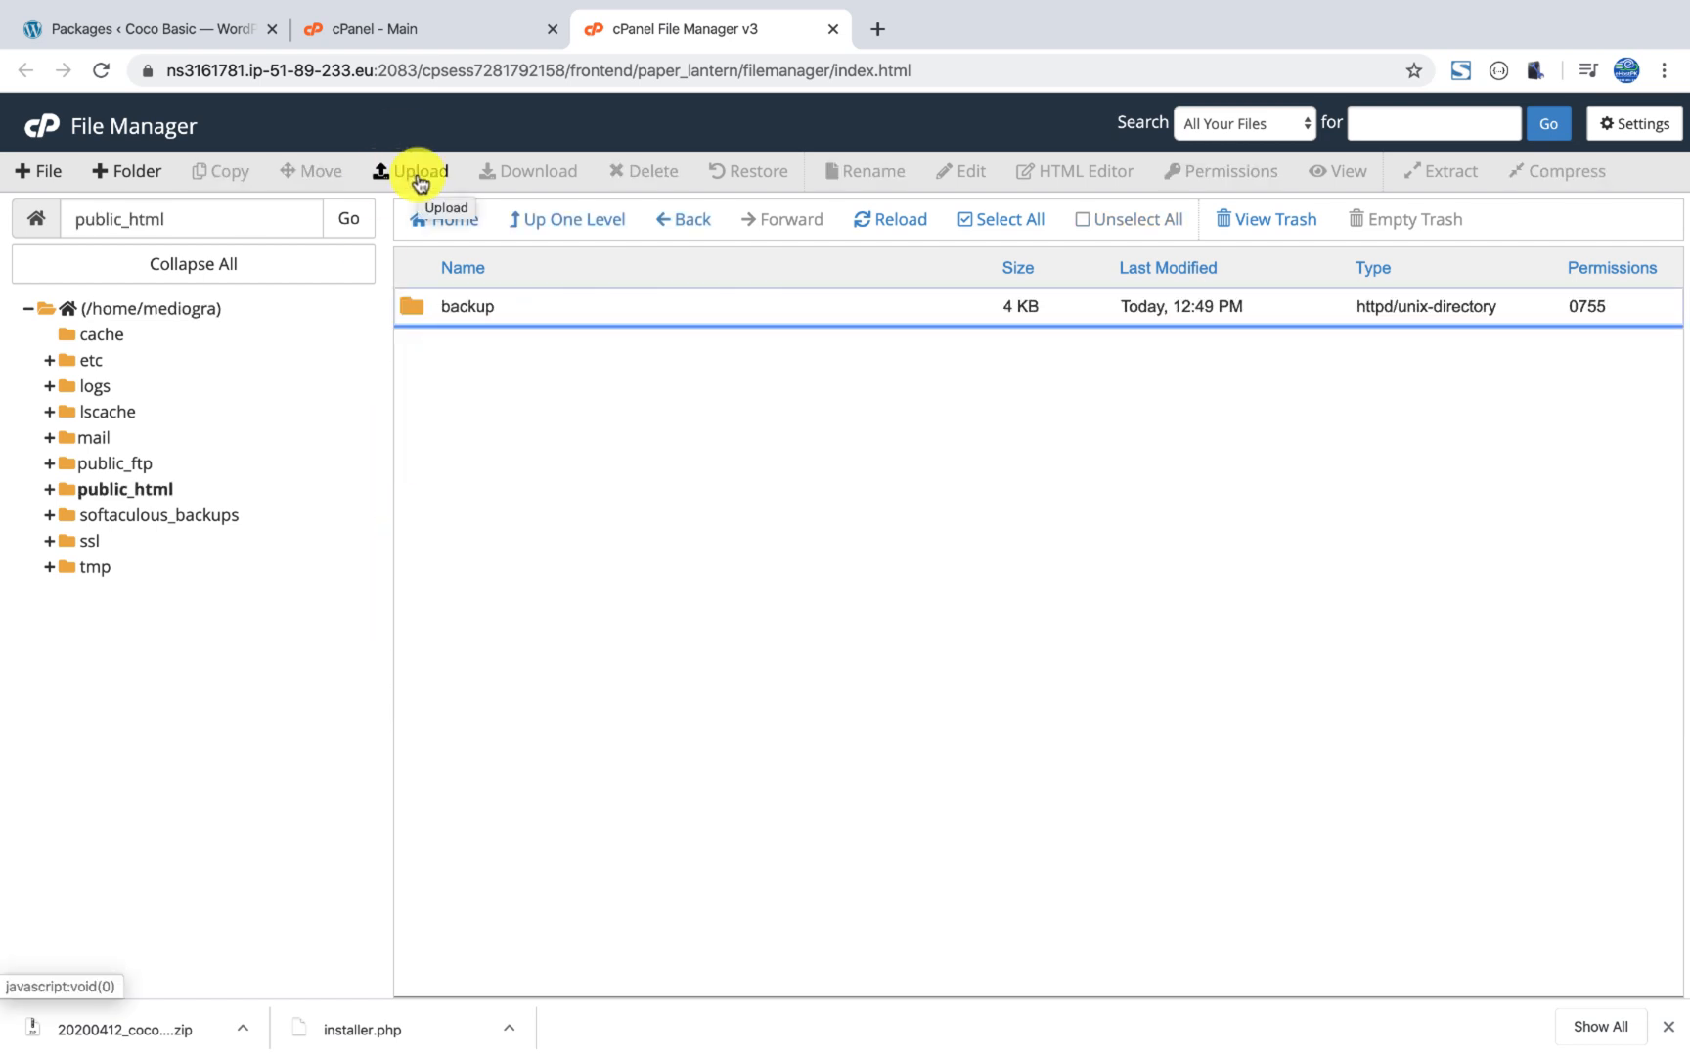
pyautogui.click(417, 178)
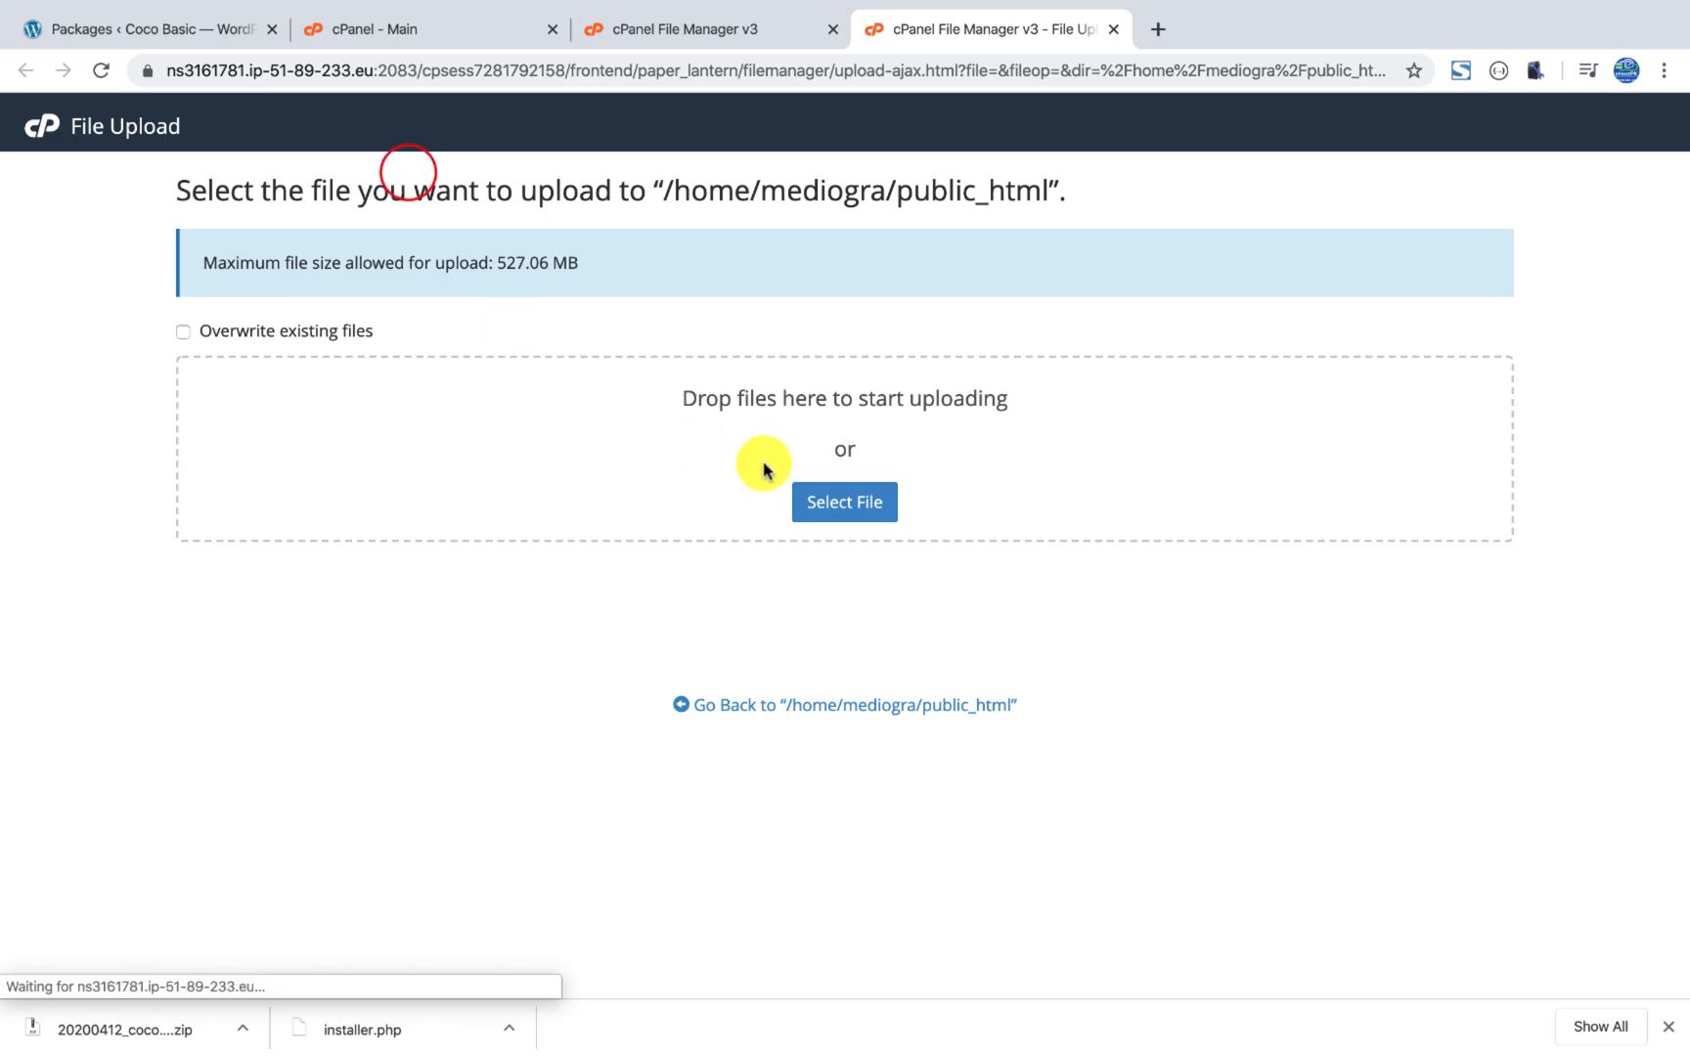
pyautogui.click(354, 333)
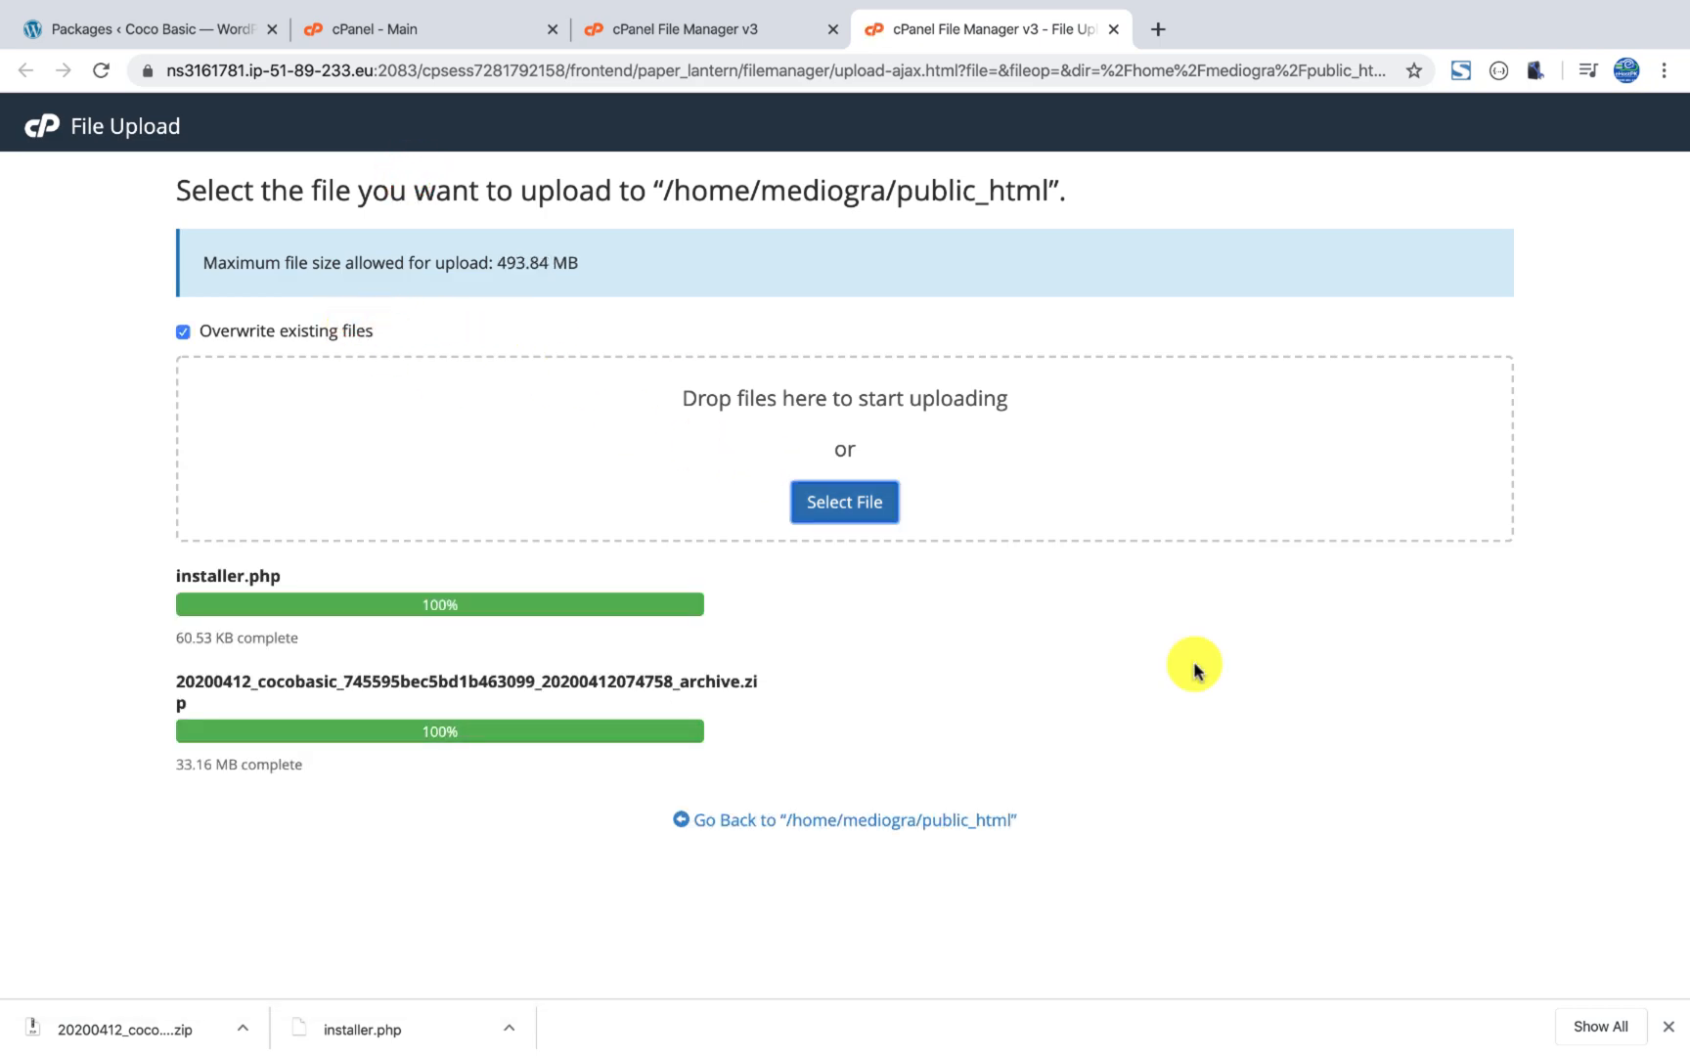
pyautogui.click(819, 821)
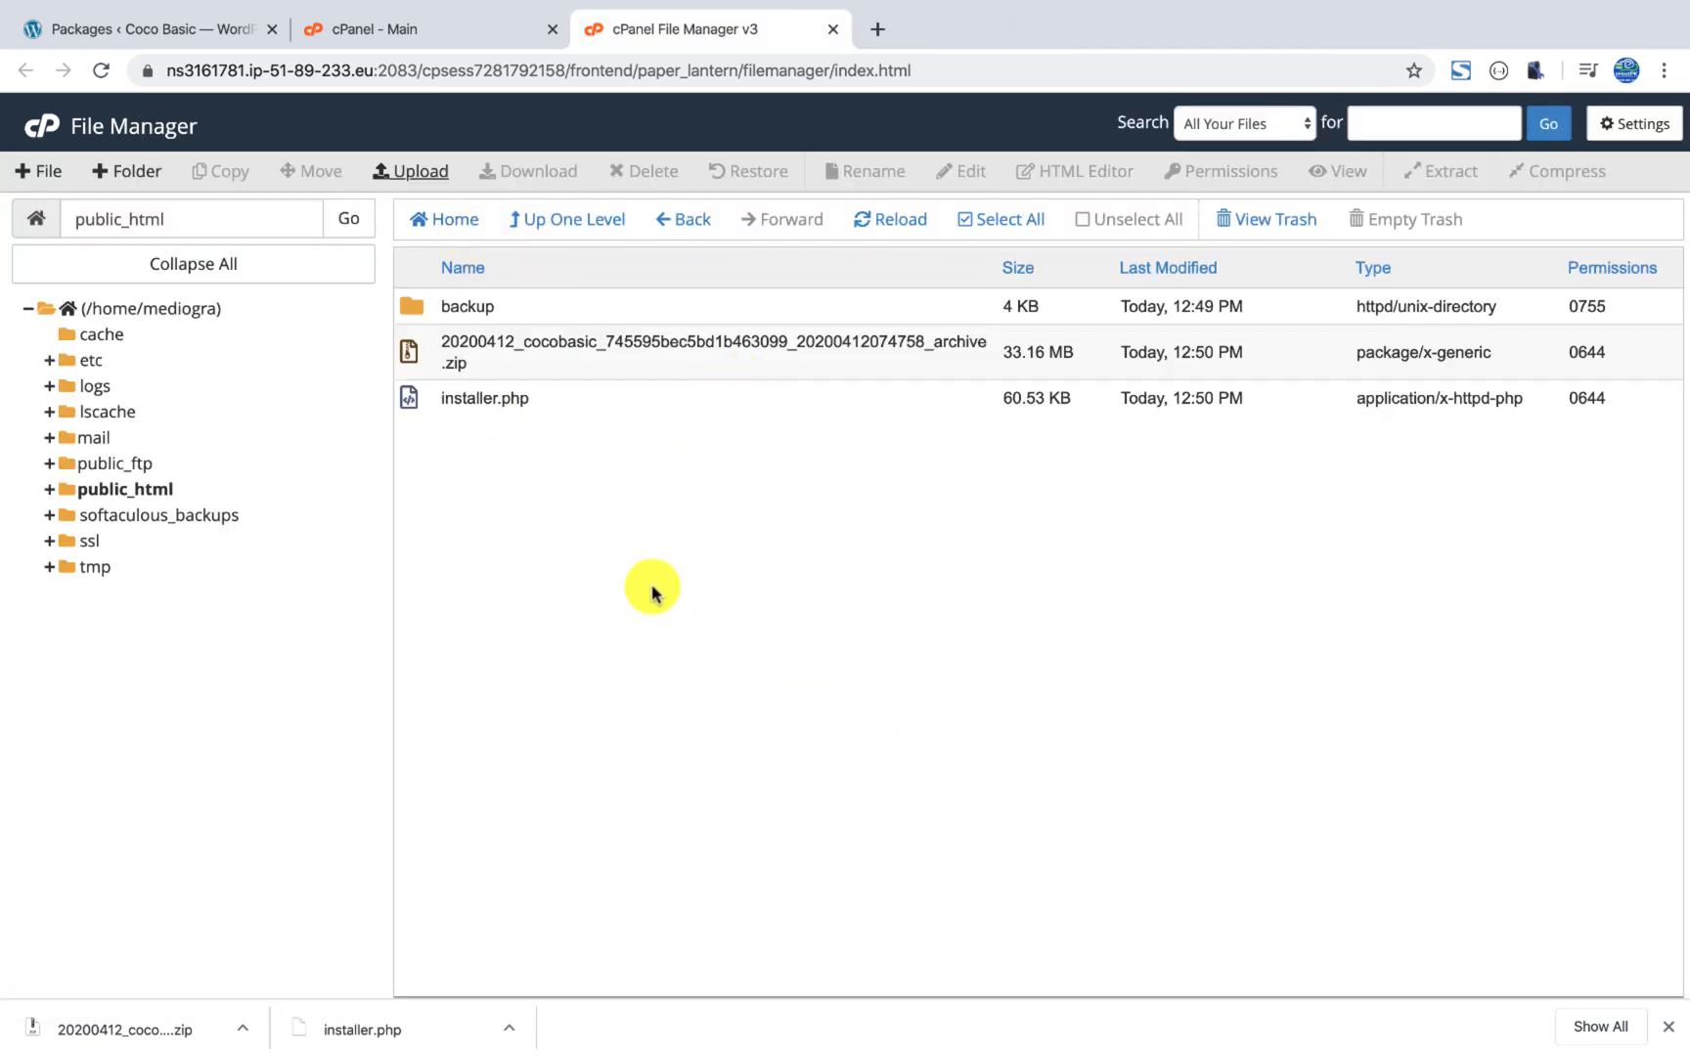
# Create a new database with the name suffix "wp" using cPanel's MySQL Database Wizard.
pyautogui.click(439, 38)
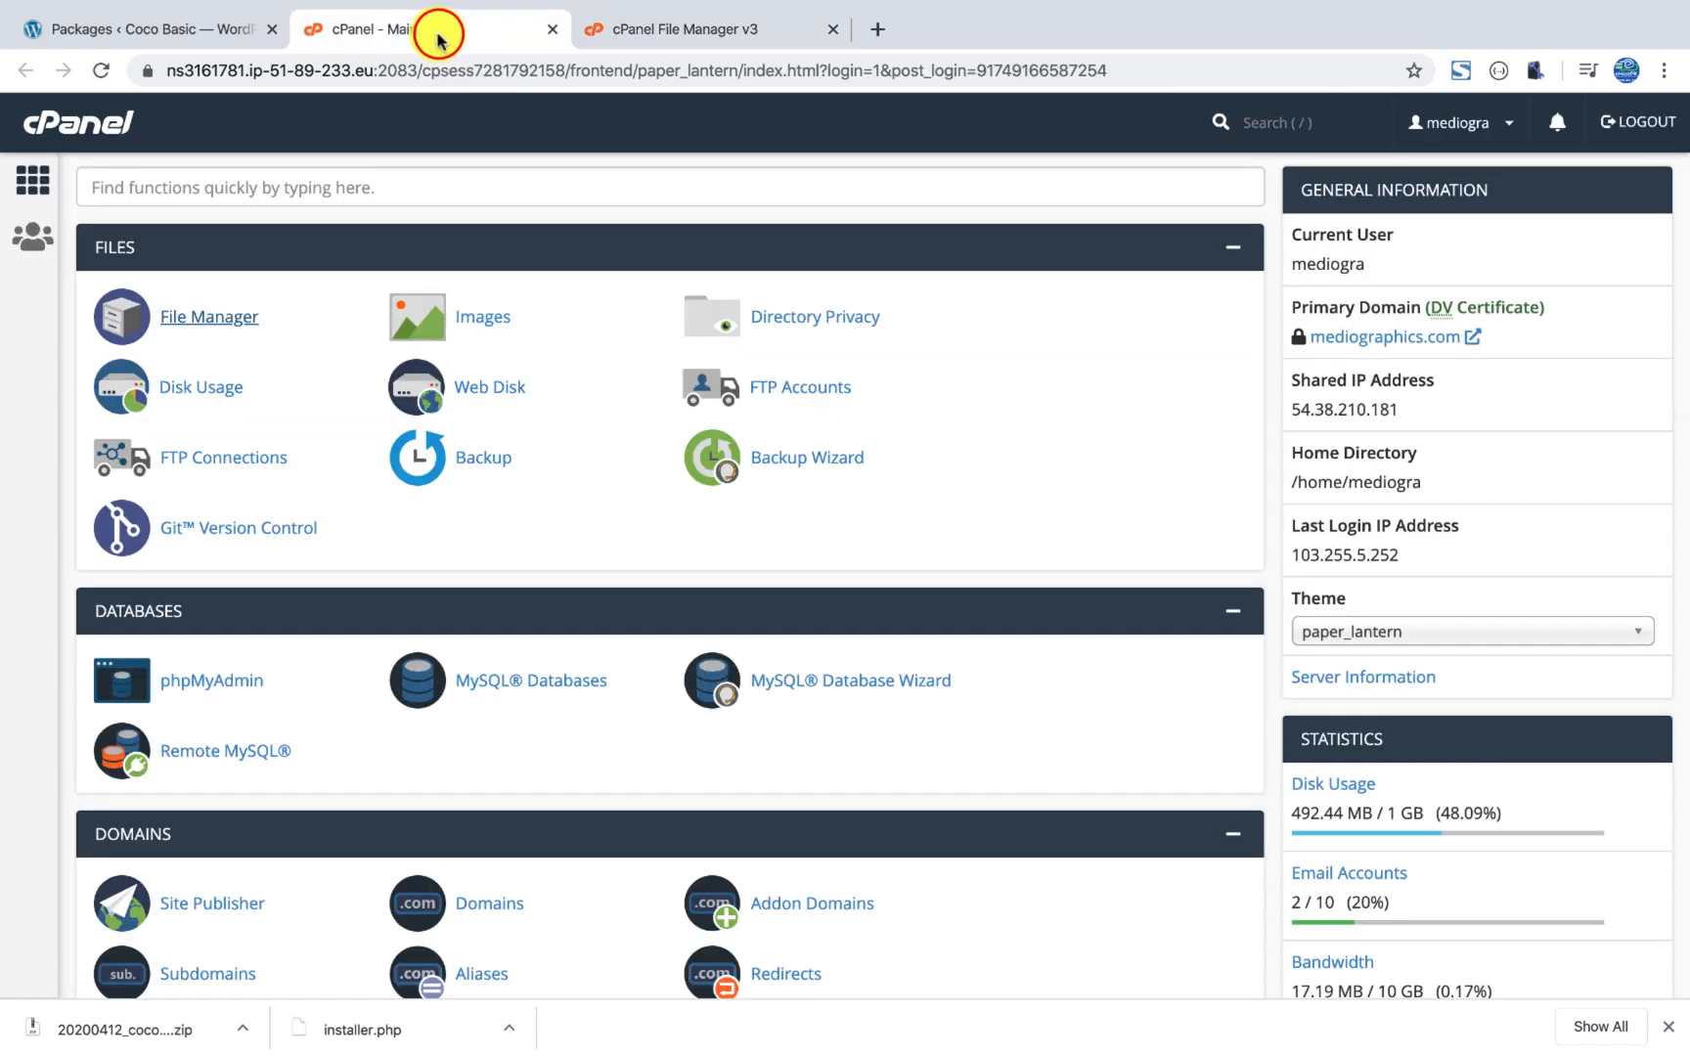
pyautogui.click(867, 684)
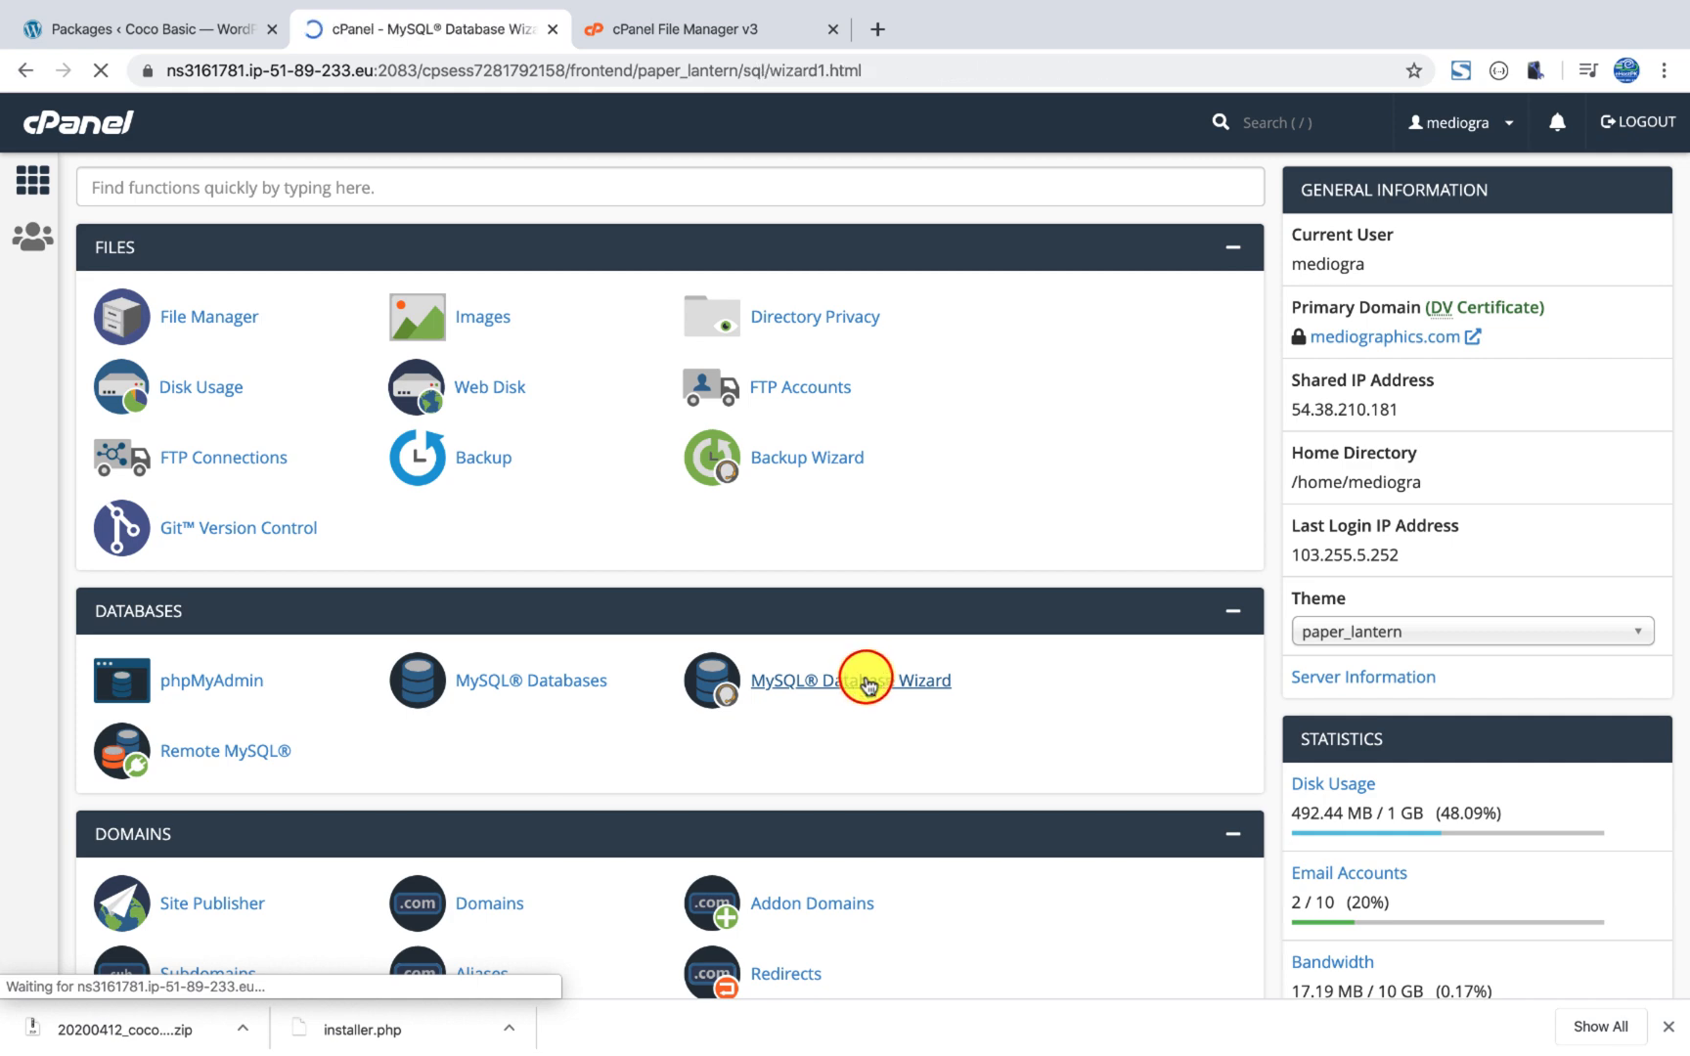
pyautogui.write('wp')
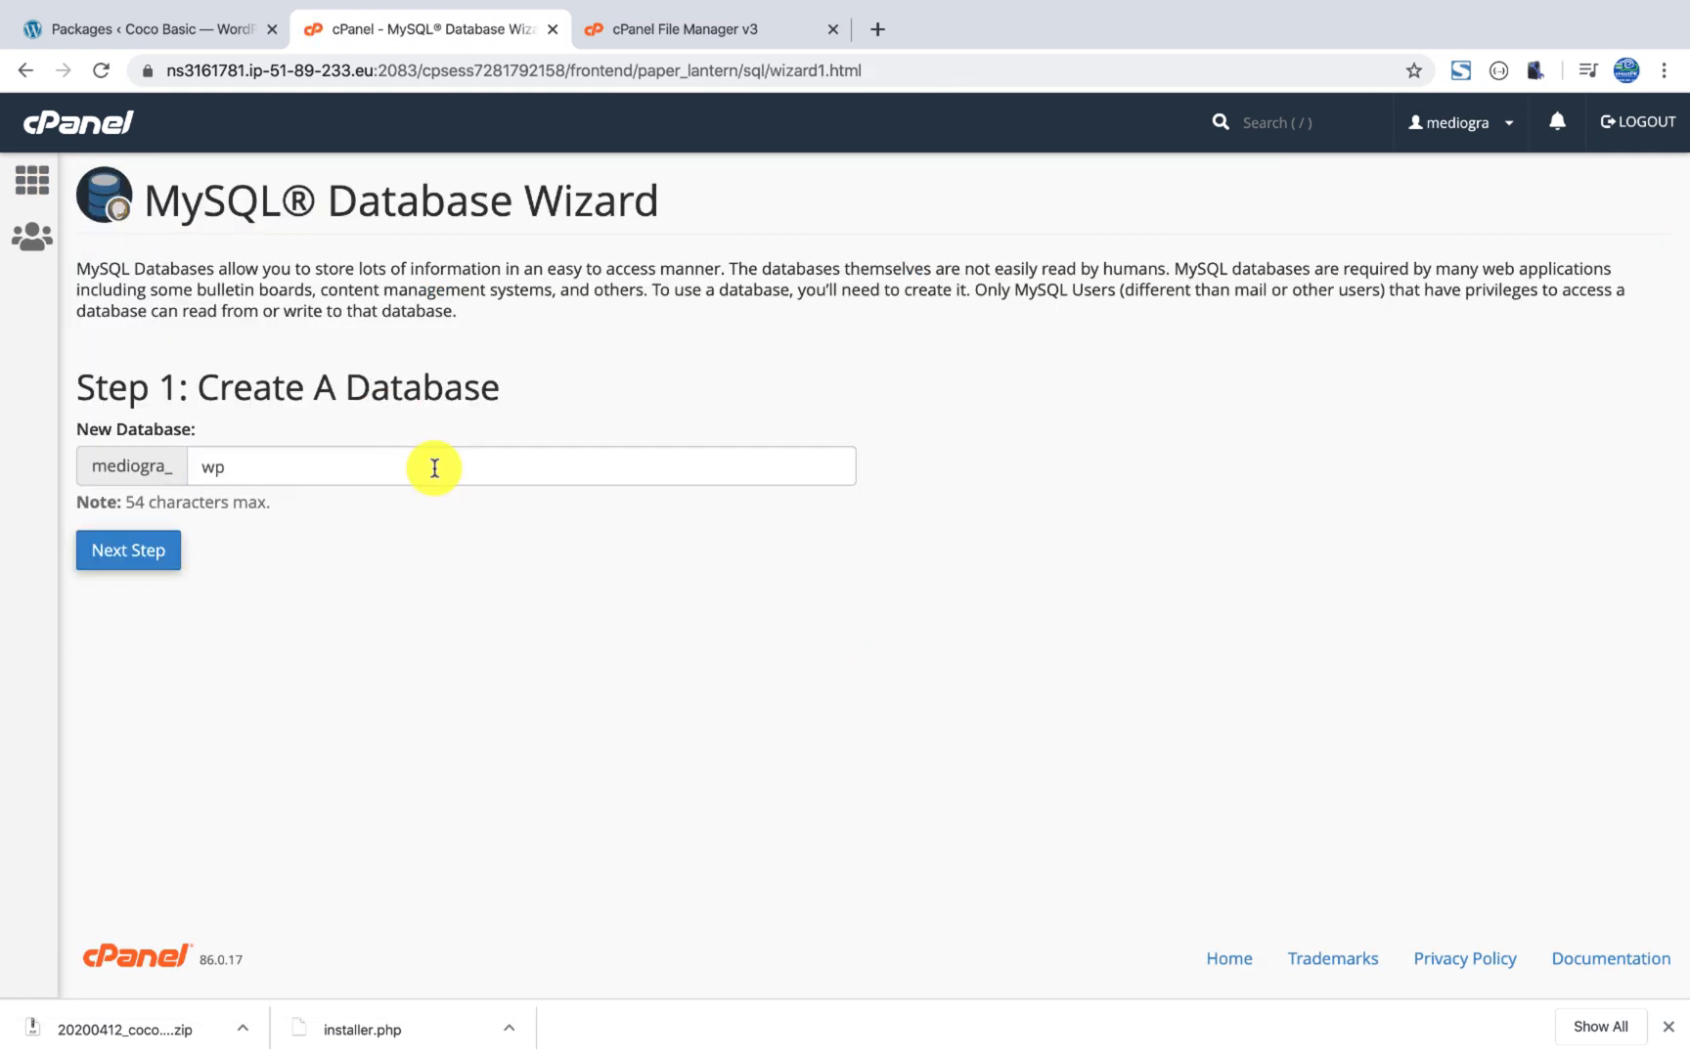
pyautogui.click(126, 551)
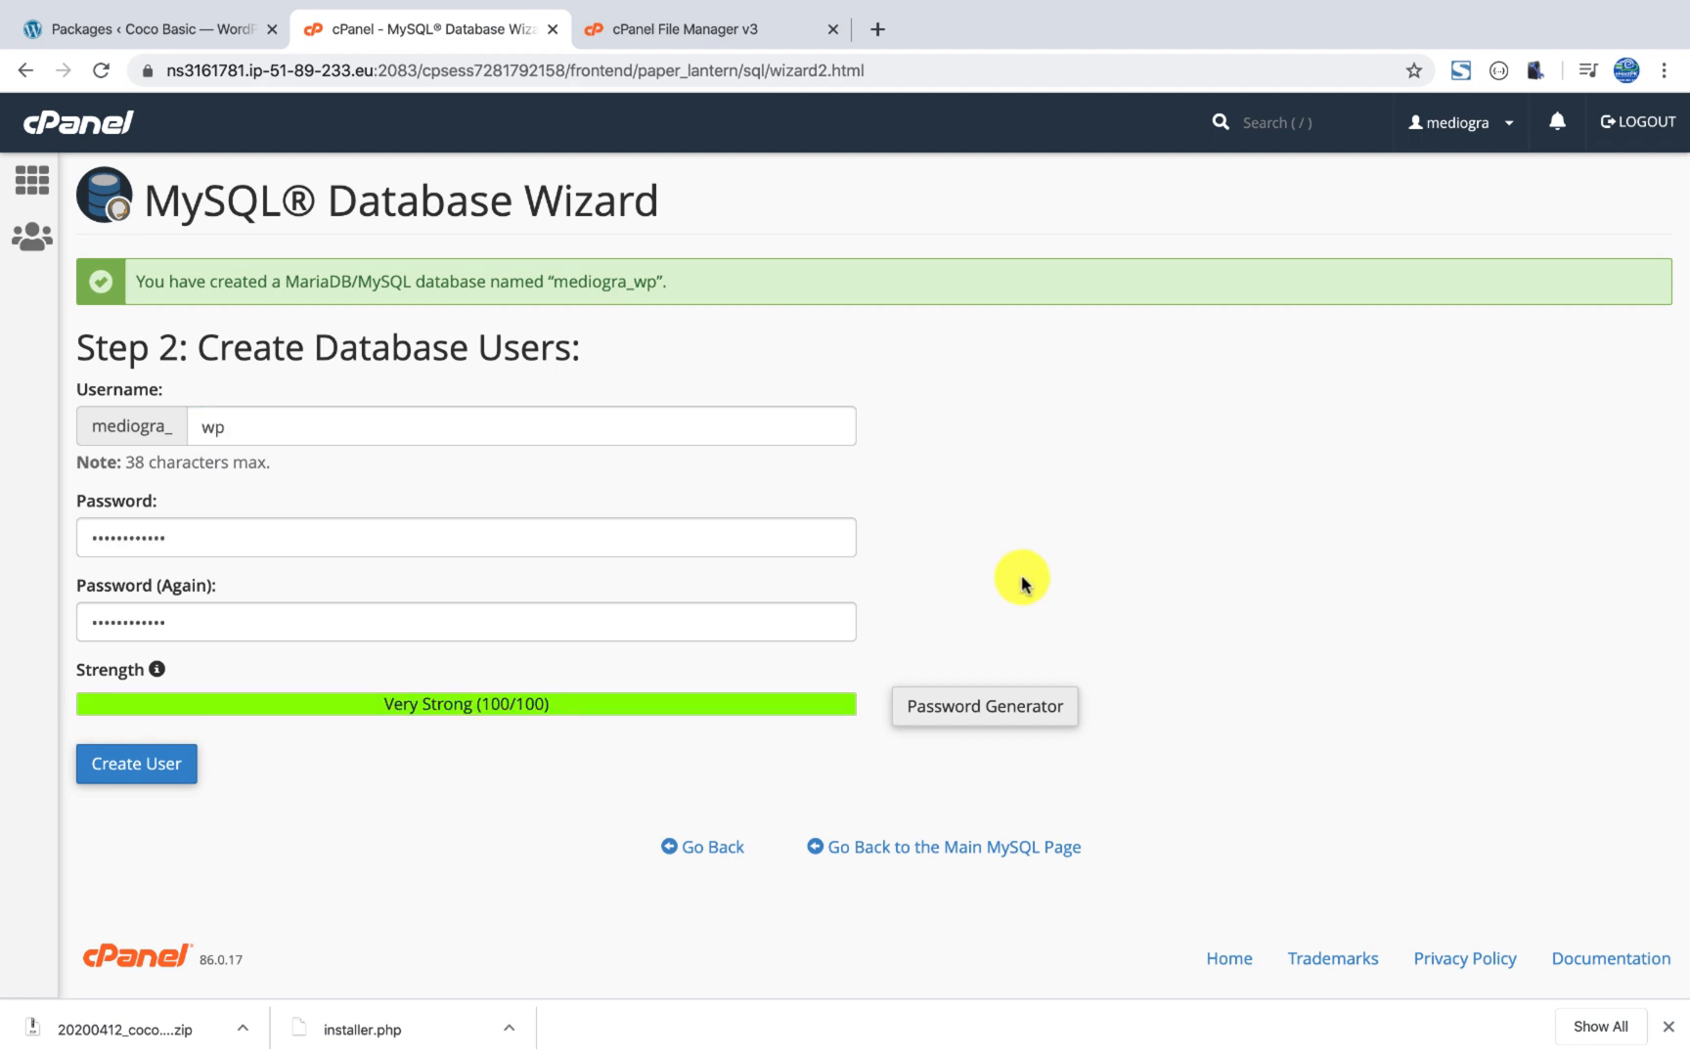
# Create the database user "wp" with a password and grant it all privileges on the new database.
pyautogui.click(149, 769)
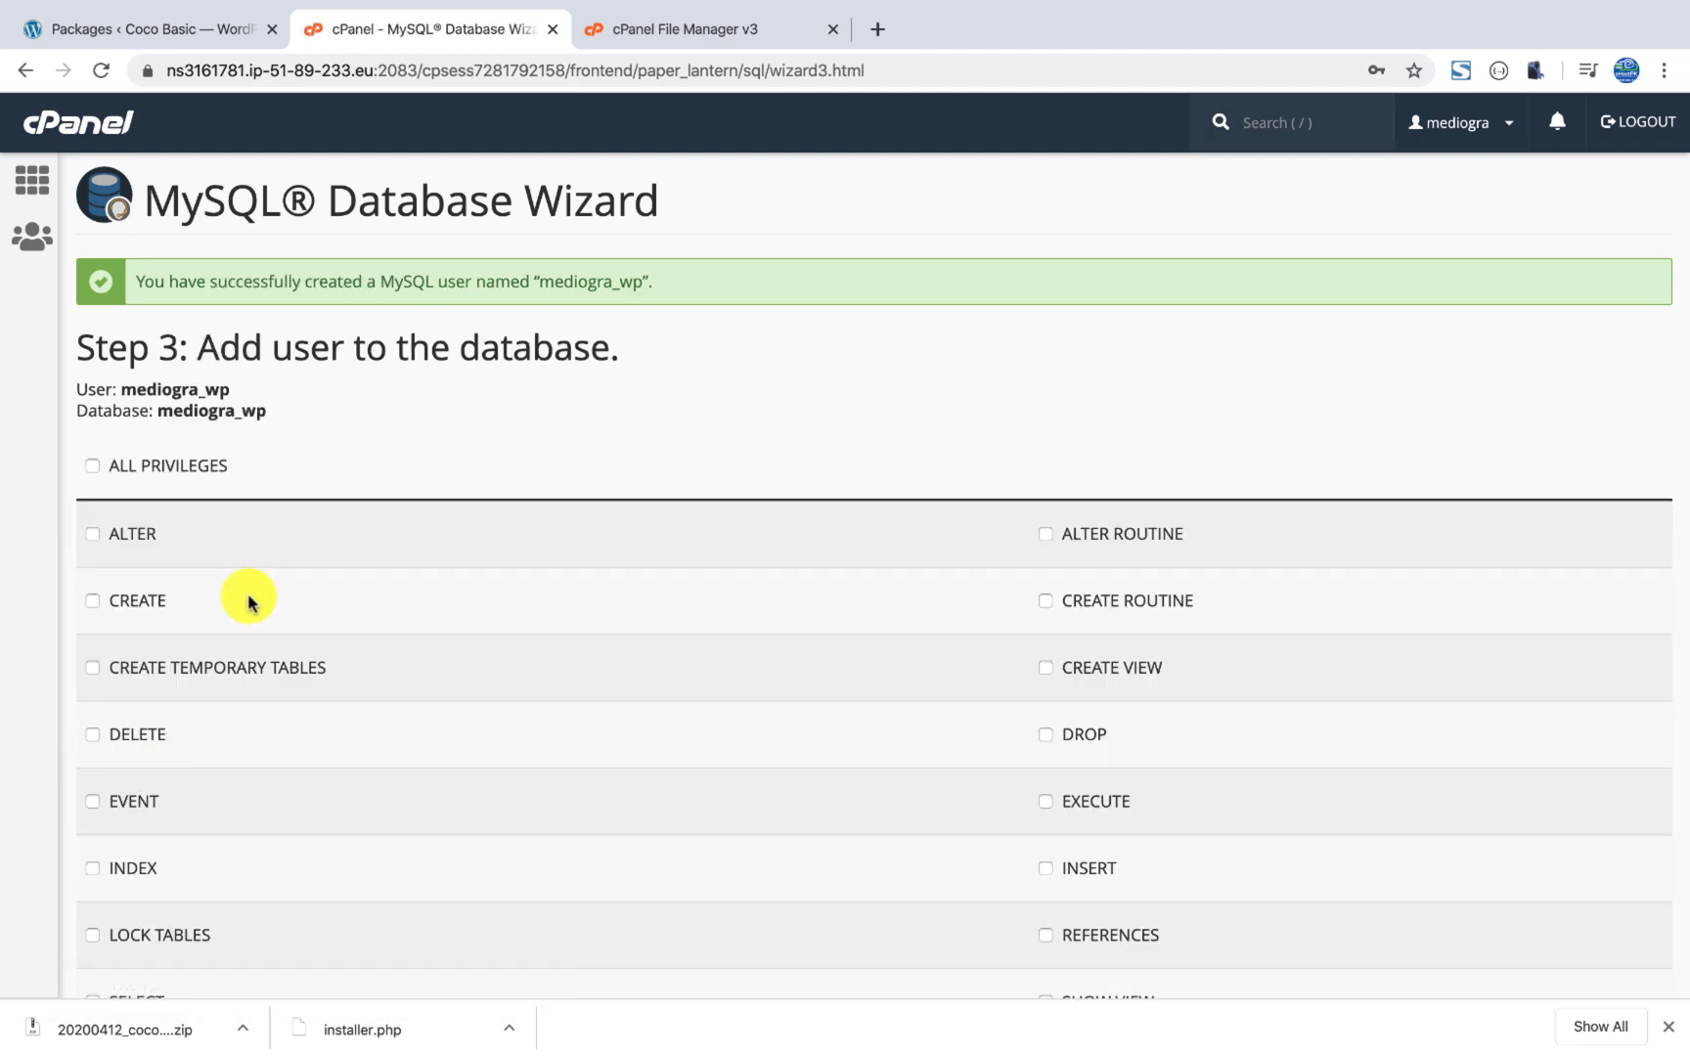
pyautogui.click(166, 468)
pyautogui.scroll(-4, 522, 688)
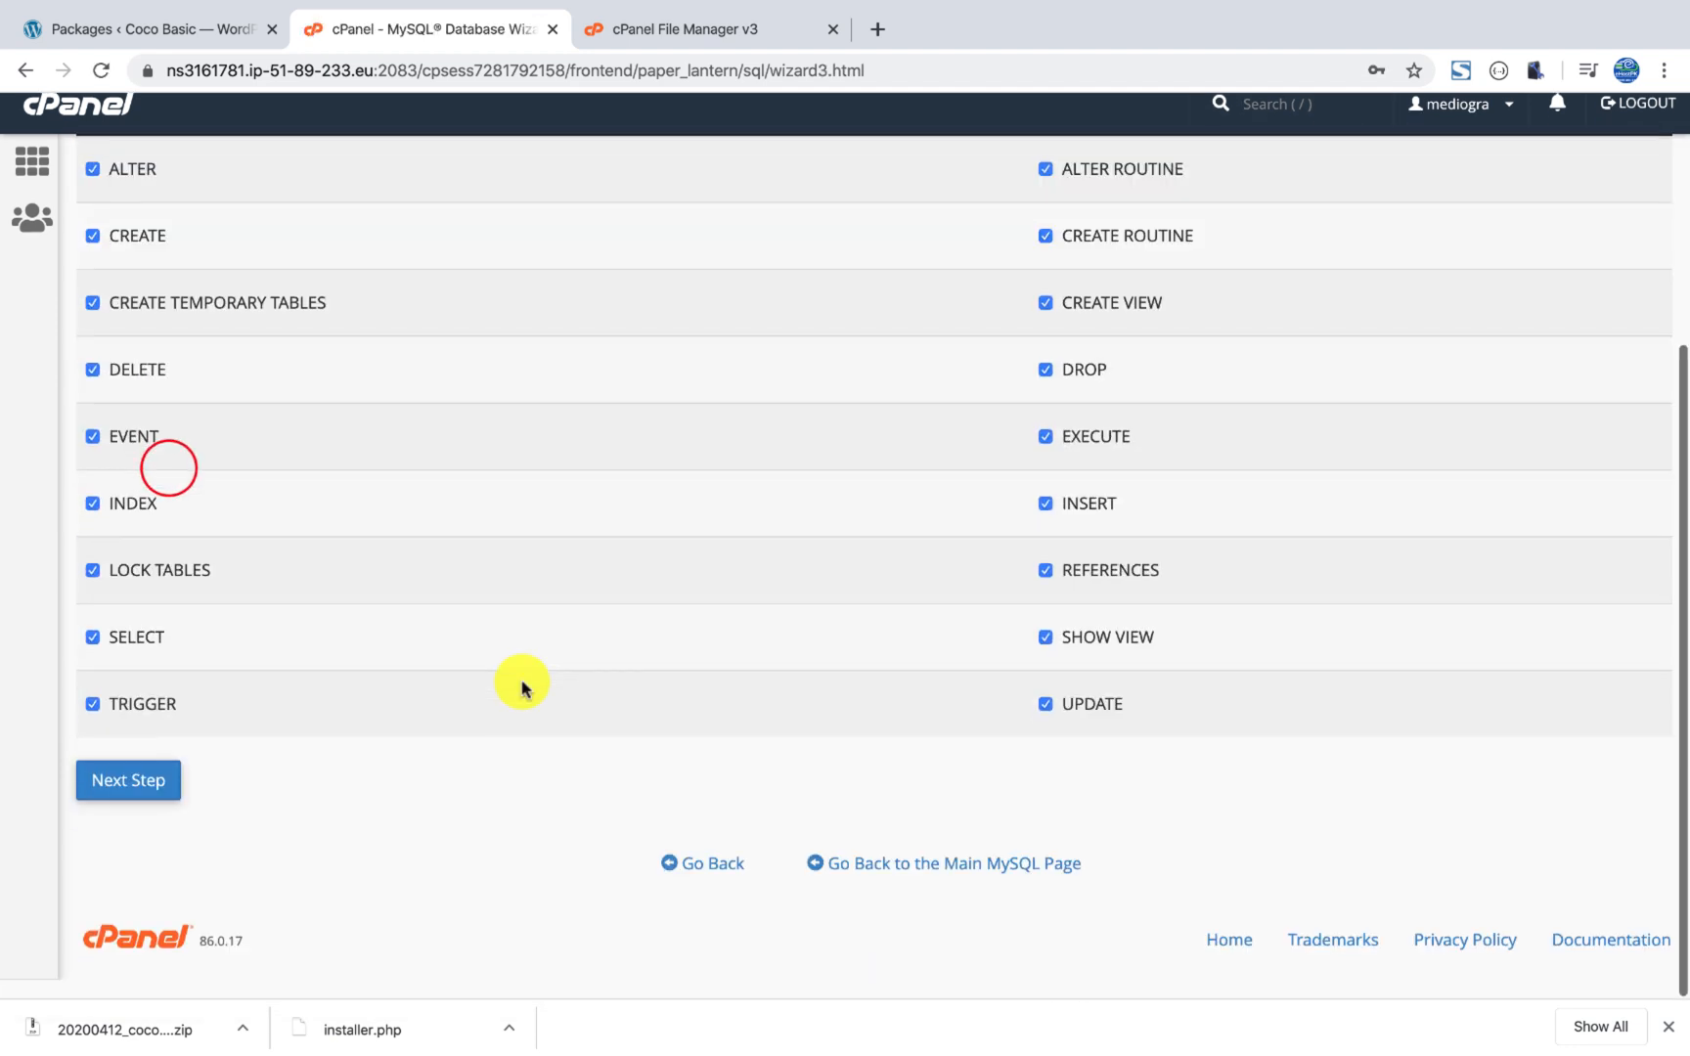
pyautogui.click(144, 793)
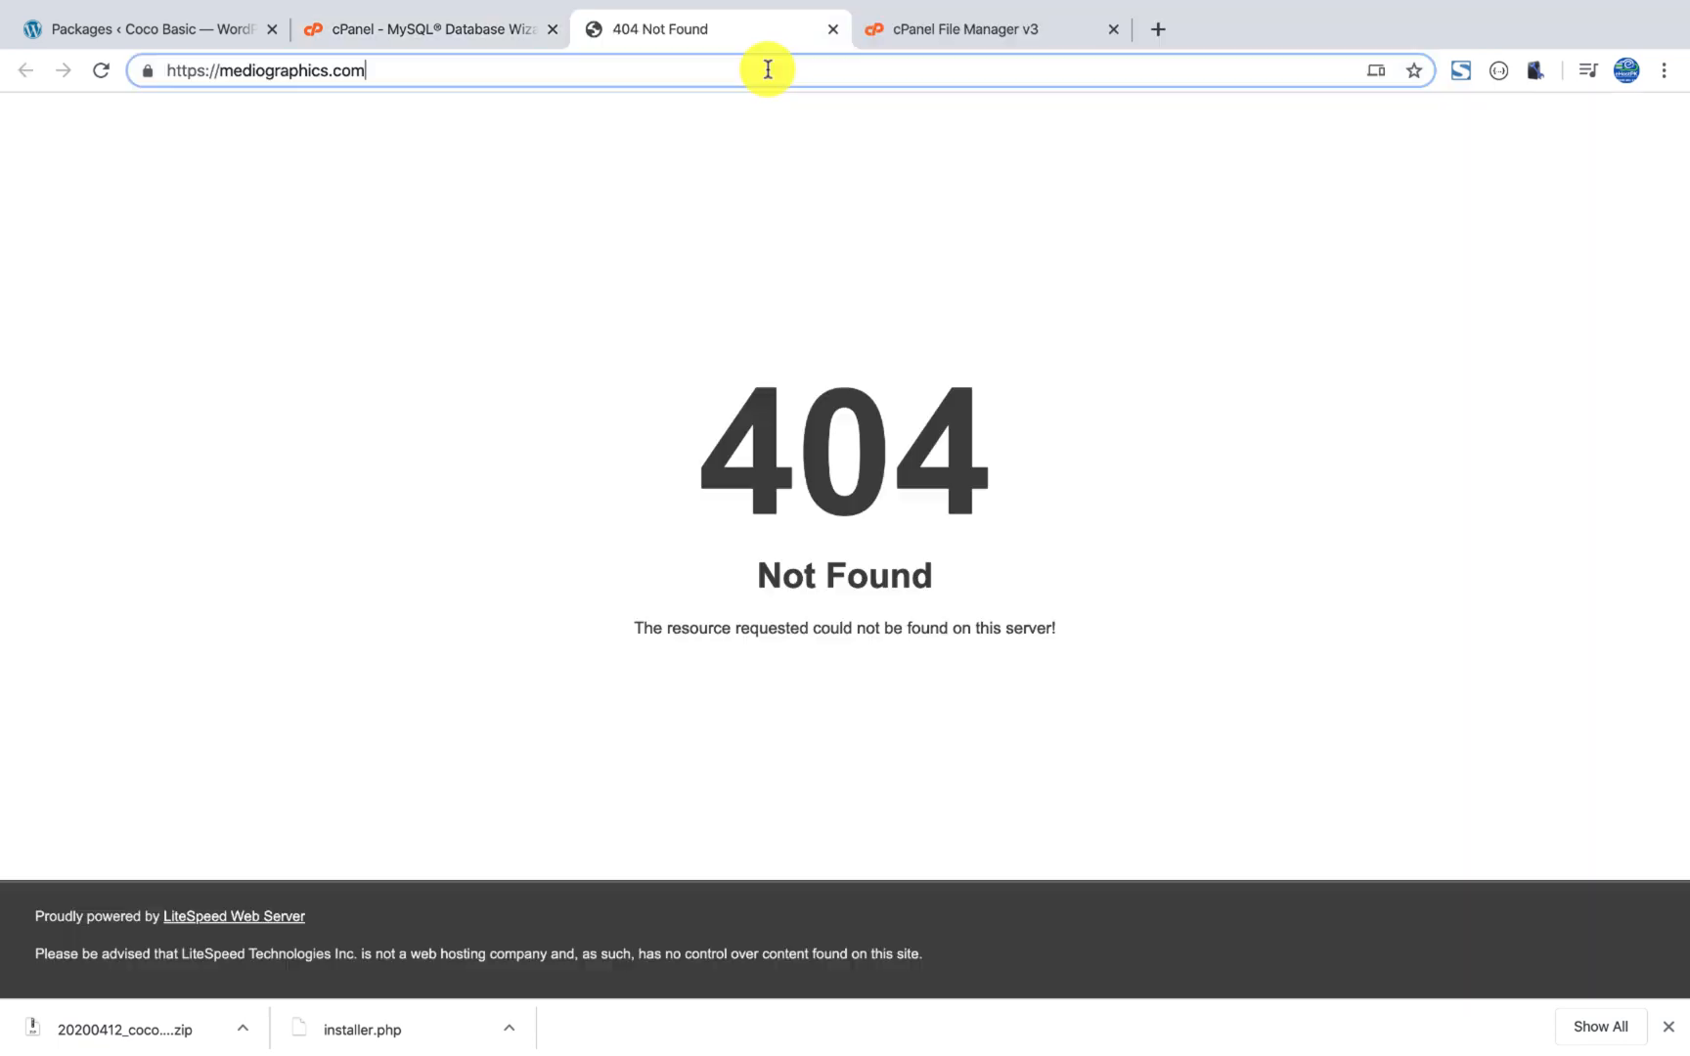
pyautogui.click(766, 68)
pyautogui.write('in')
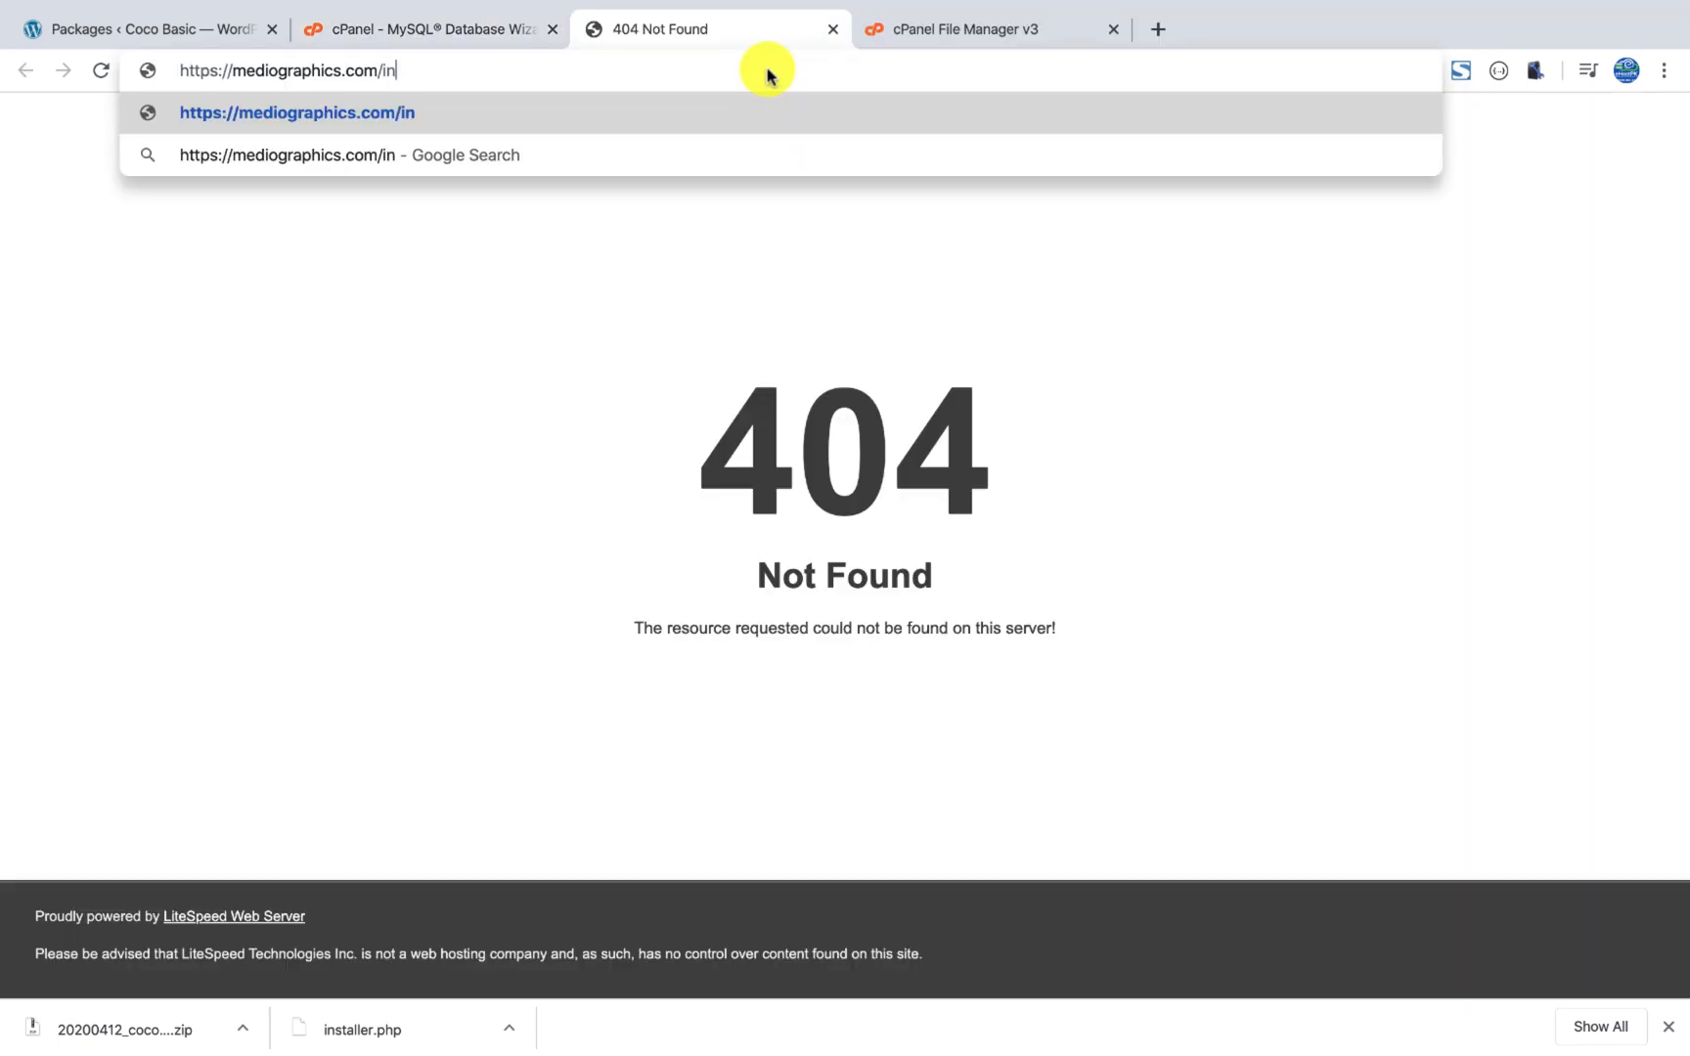
pyautogui.write('staller.php')
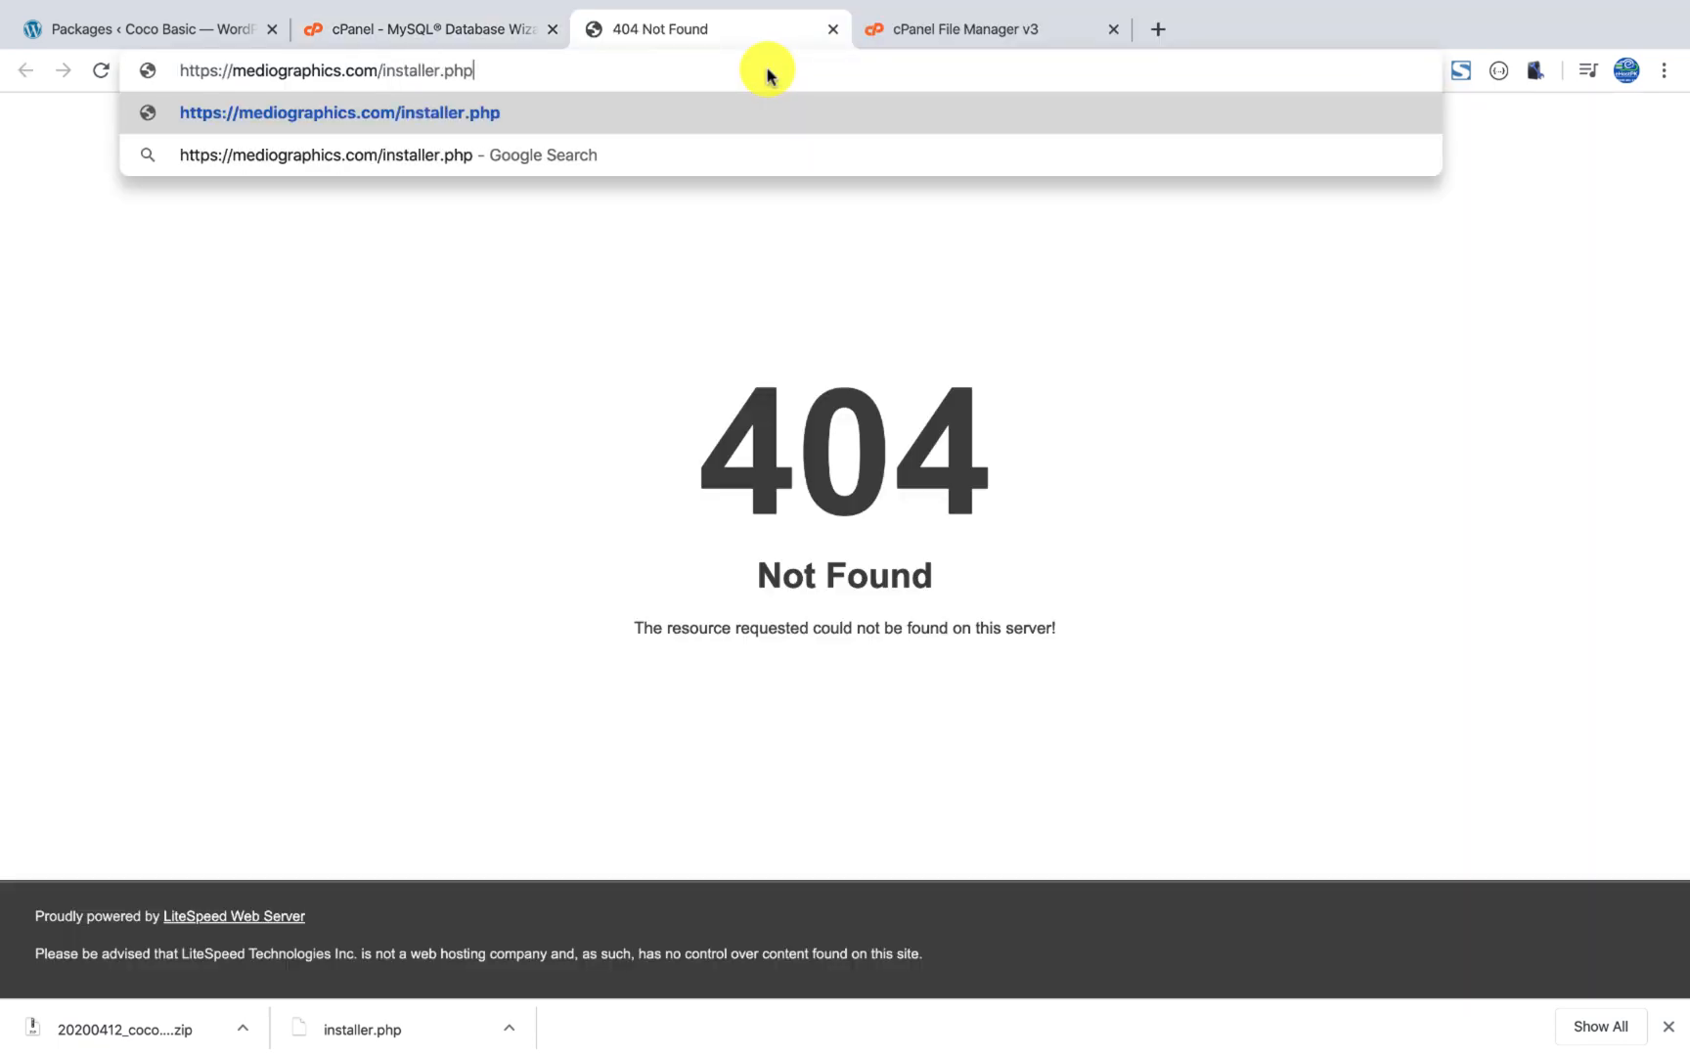
pyautogui.press('Return')
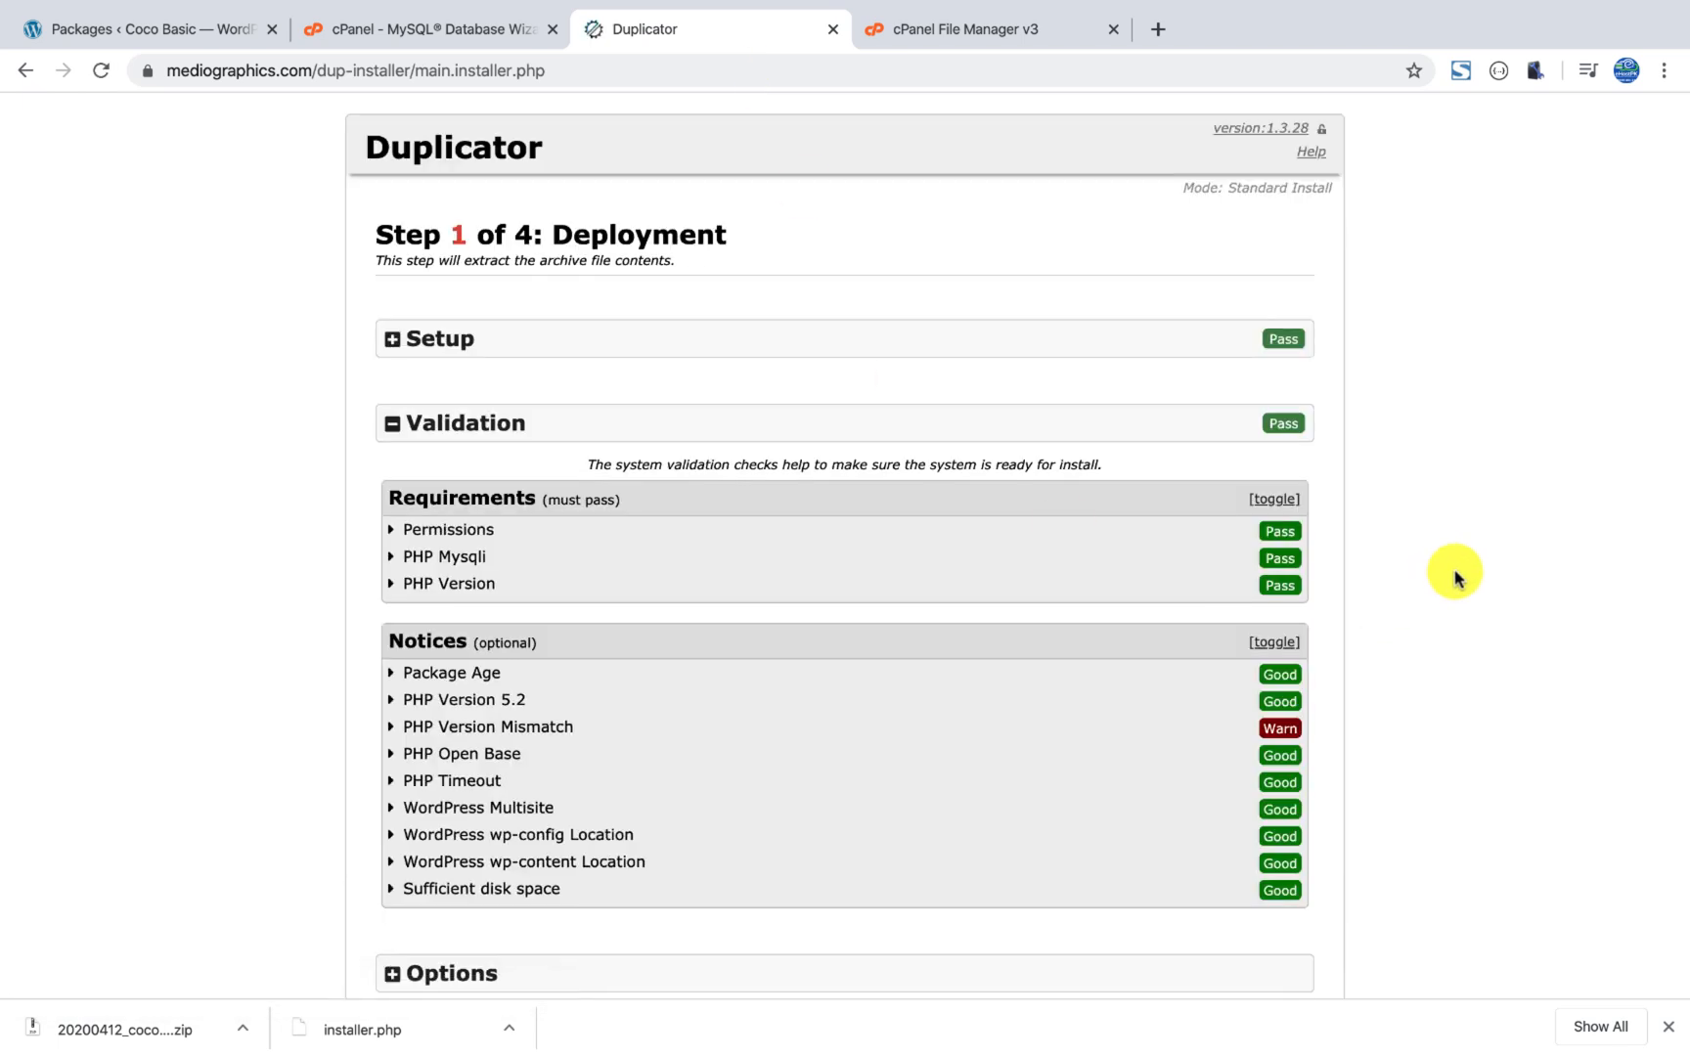
# Accept the installer's terms and notices and proceed from Deployment to the Install Database step.
pyautogui.scroll(-3, 1452, 573)
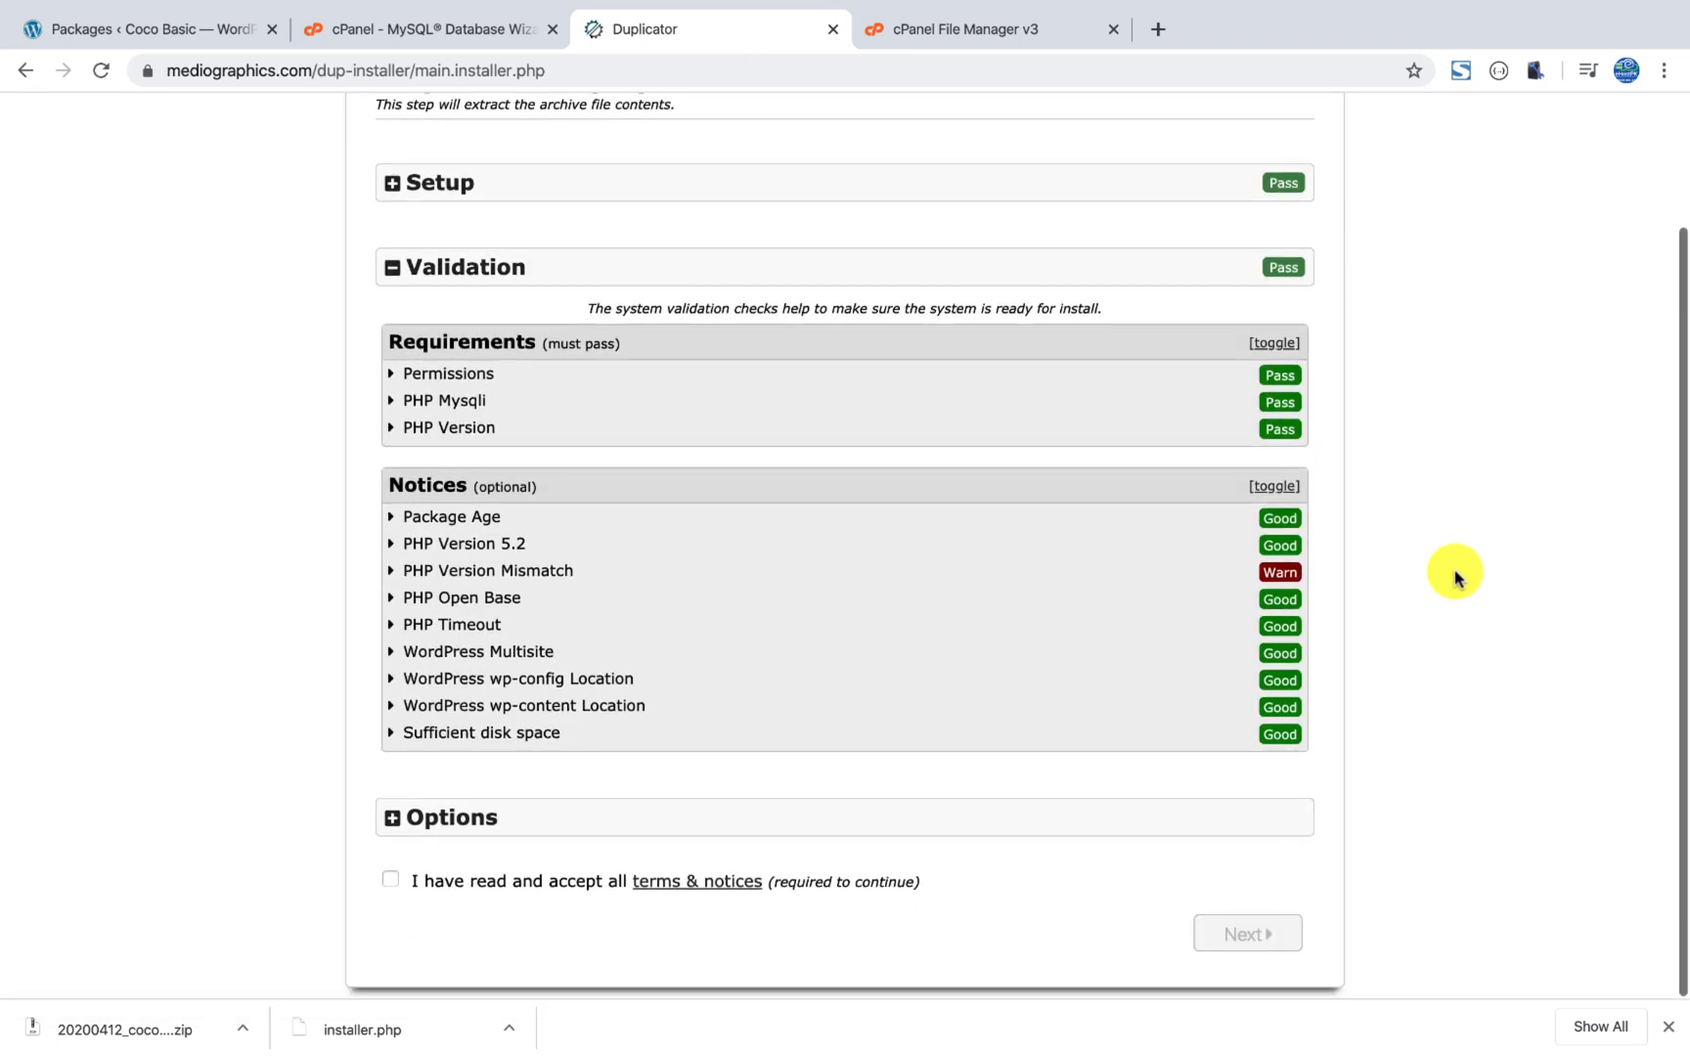
pyautogui.click(446, 879)
pyautogui.click(1255, 931)
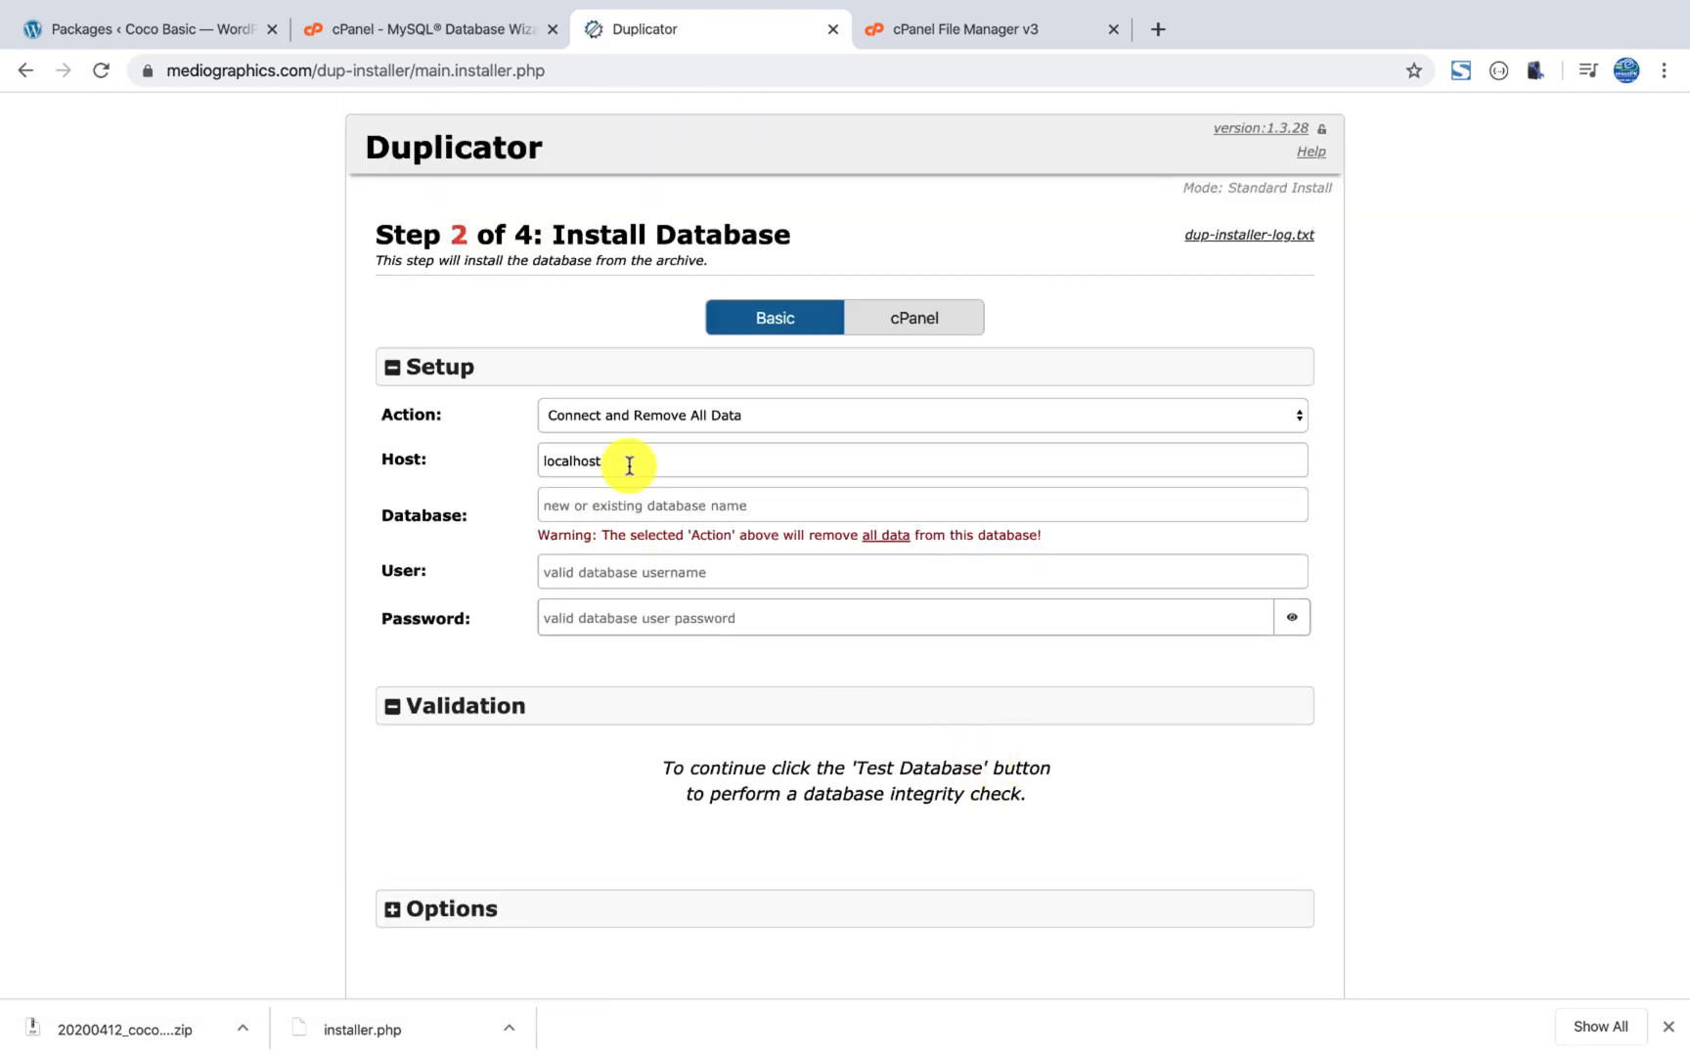
# Fill in the installer's database connection with the database password and mediogra_wp as both database name and user.
pyautogui.click(673, 633)
pyautogui.press('super+v')
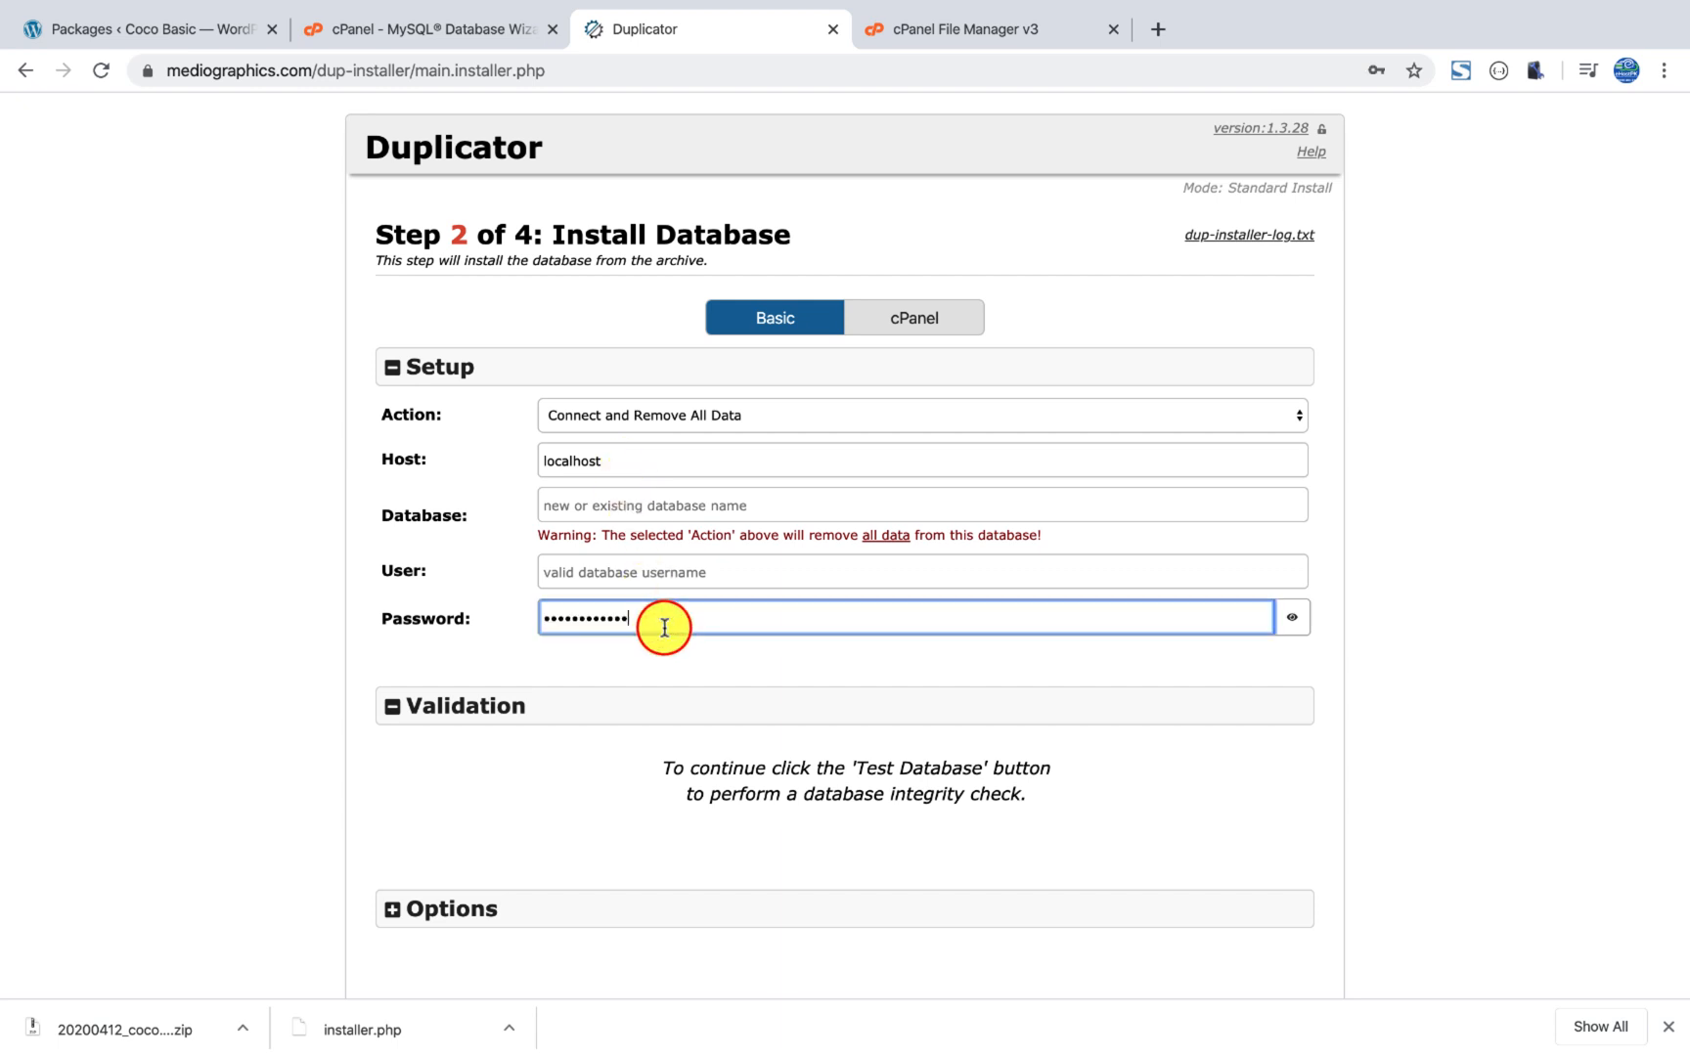
pyautogui.click(405, 18)
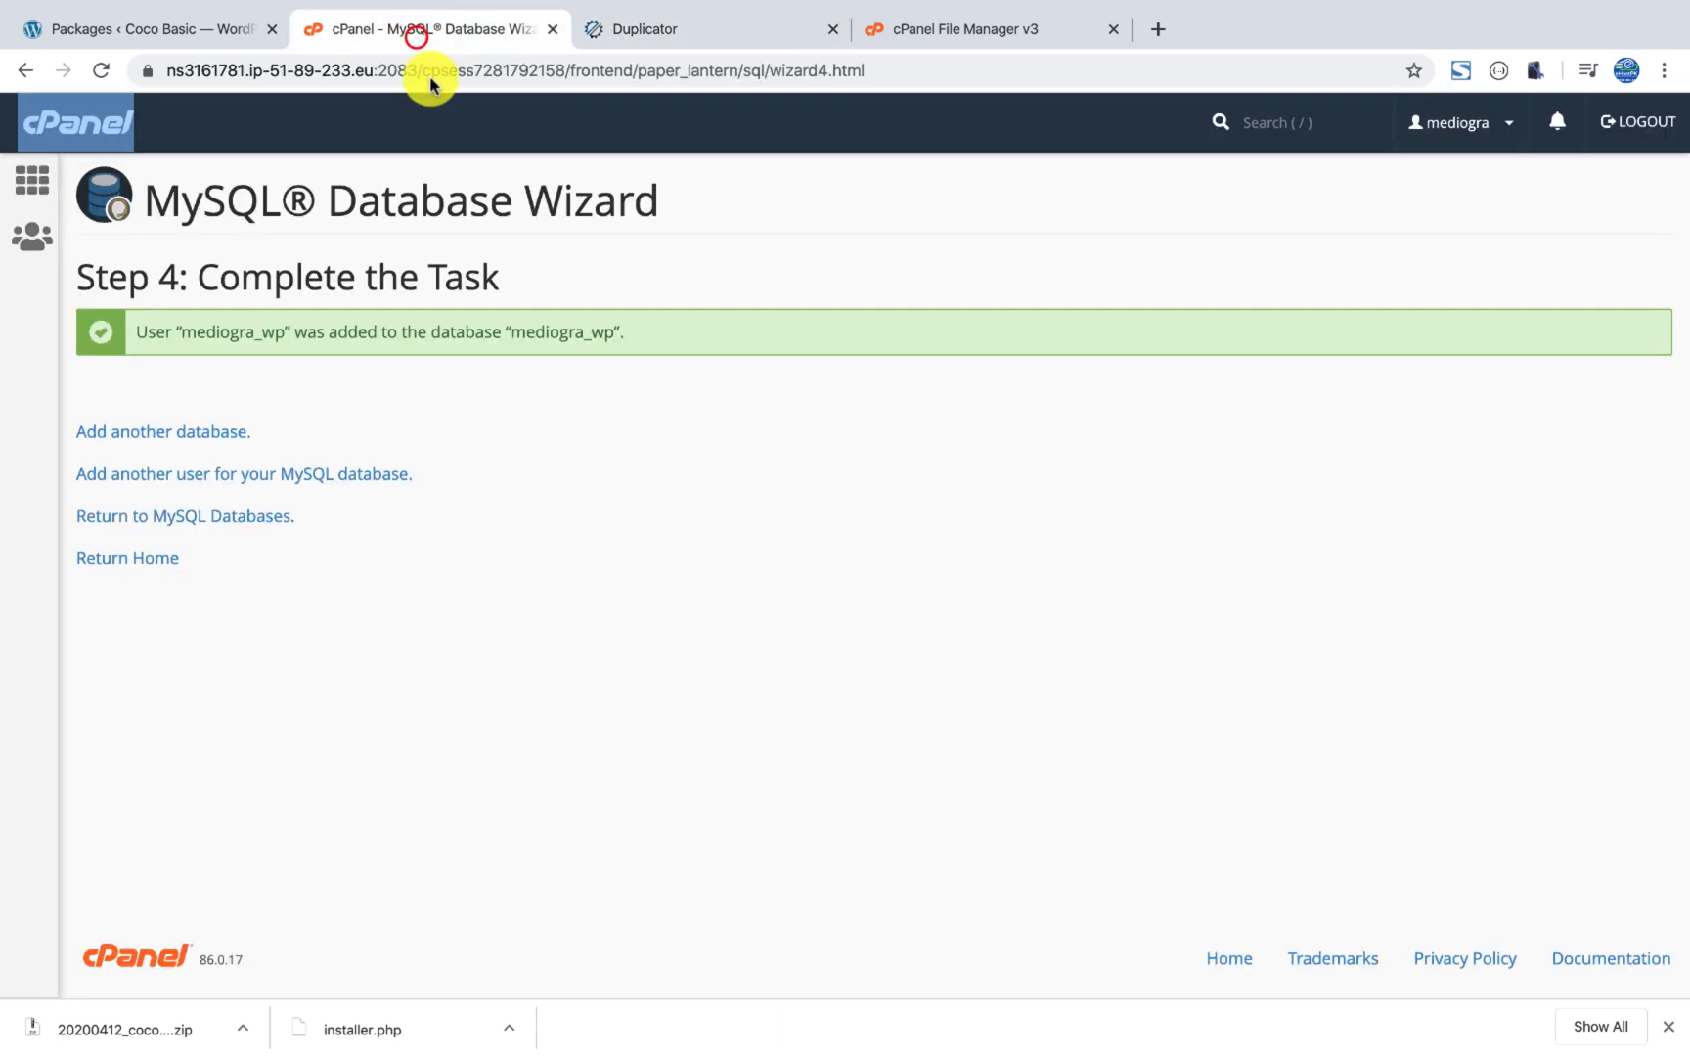
pyautogui.doubleClick(550, 334)
pyautogui.press('super+c')
pyautogui.click(629, 30)
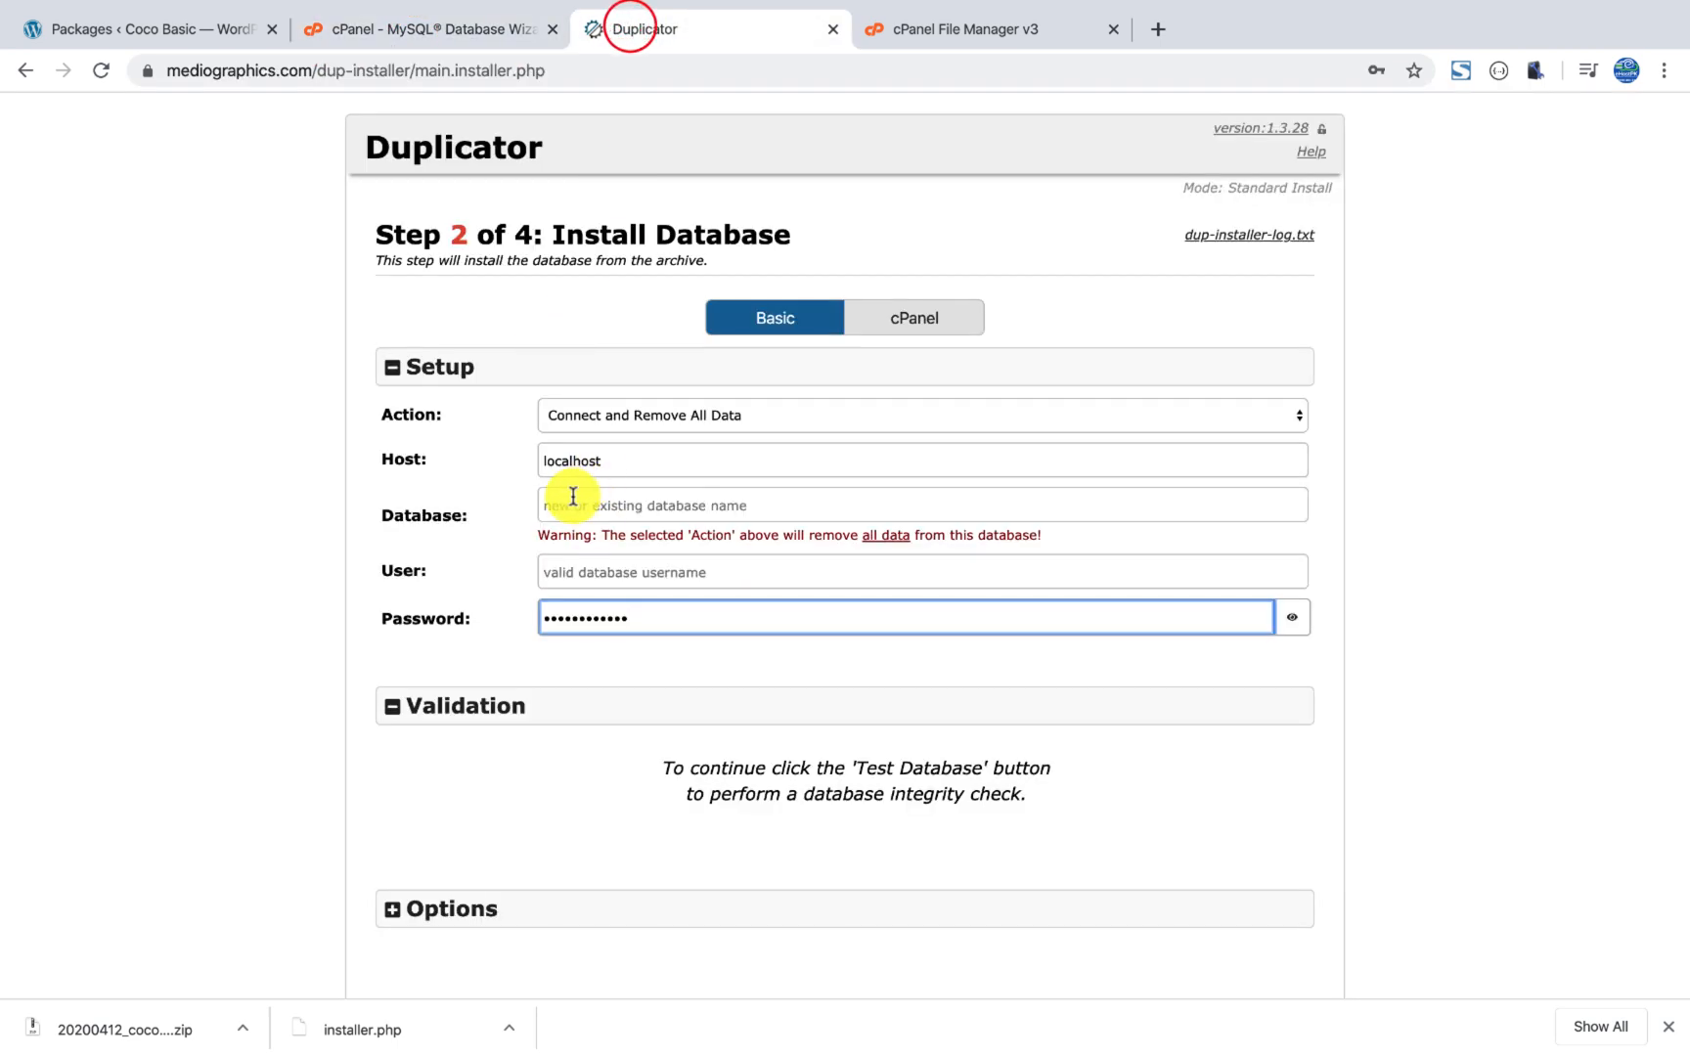
pyautogui.click(573, 497)
pyautogui.press('super+v')
pyautogui.click(584, 572)
pyautogui.press('super+v')
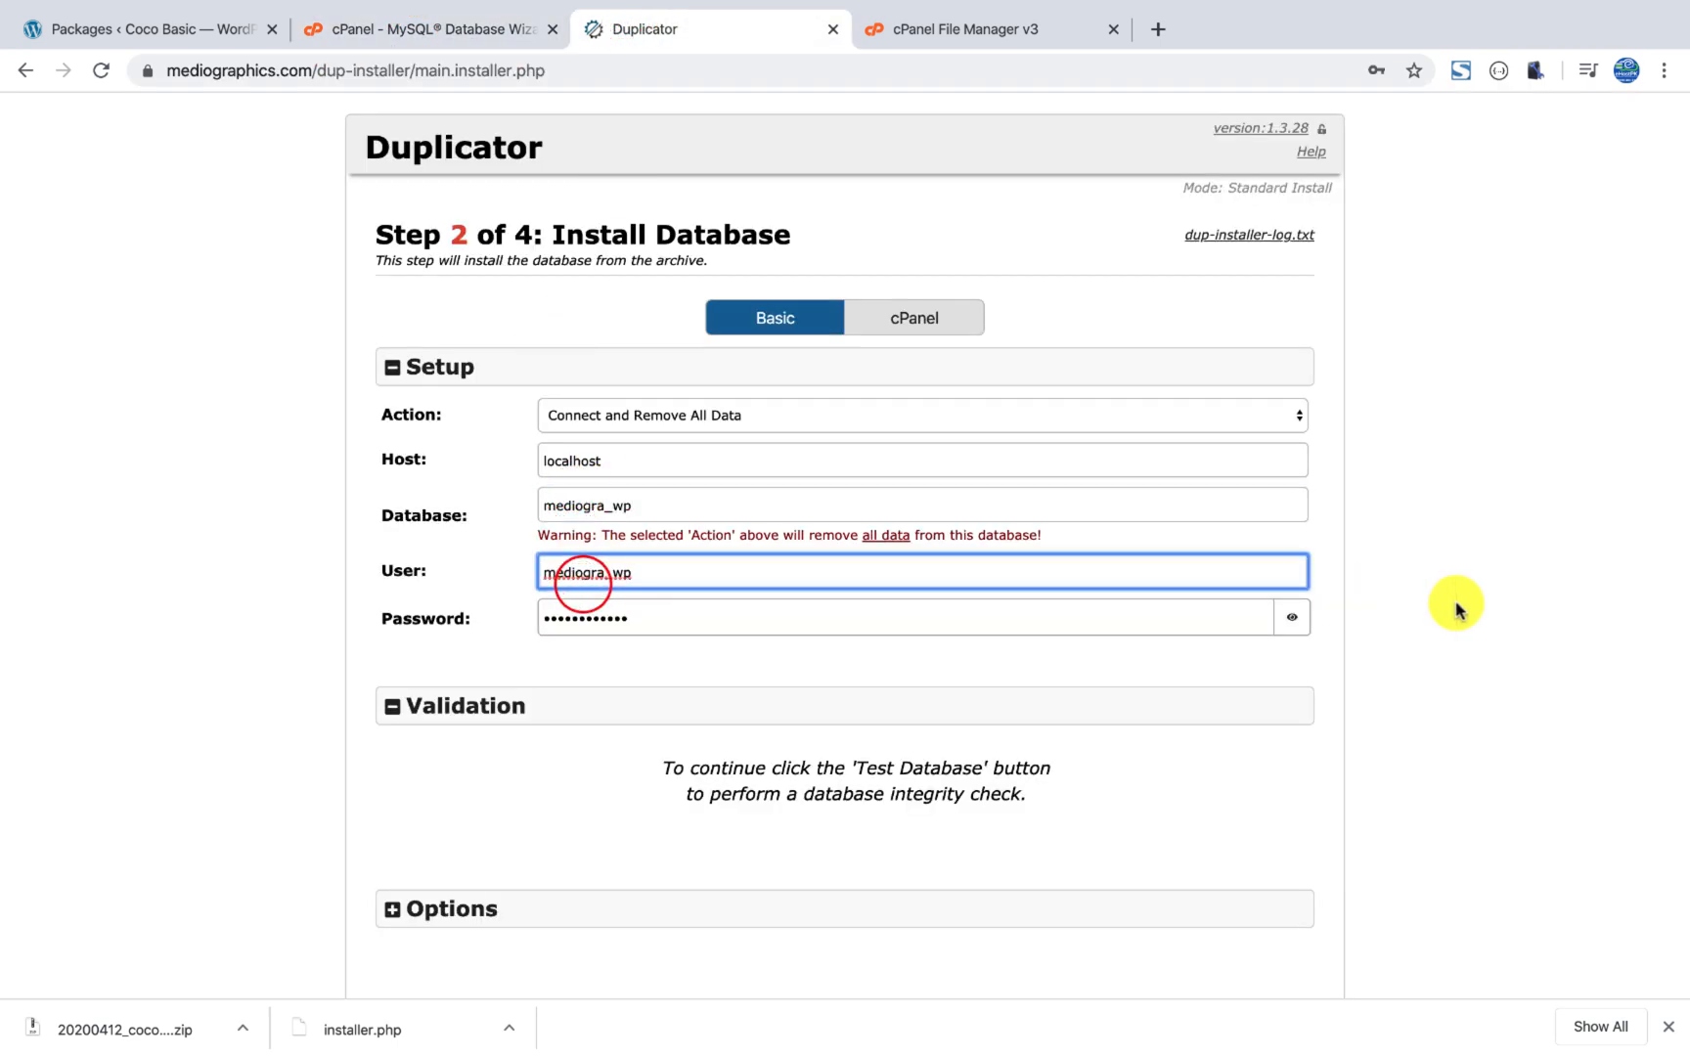
pyautogui.click(1455, 605)
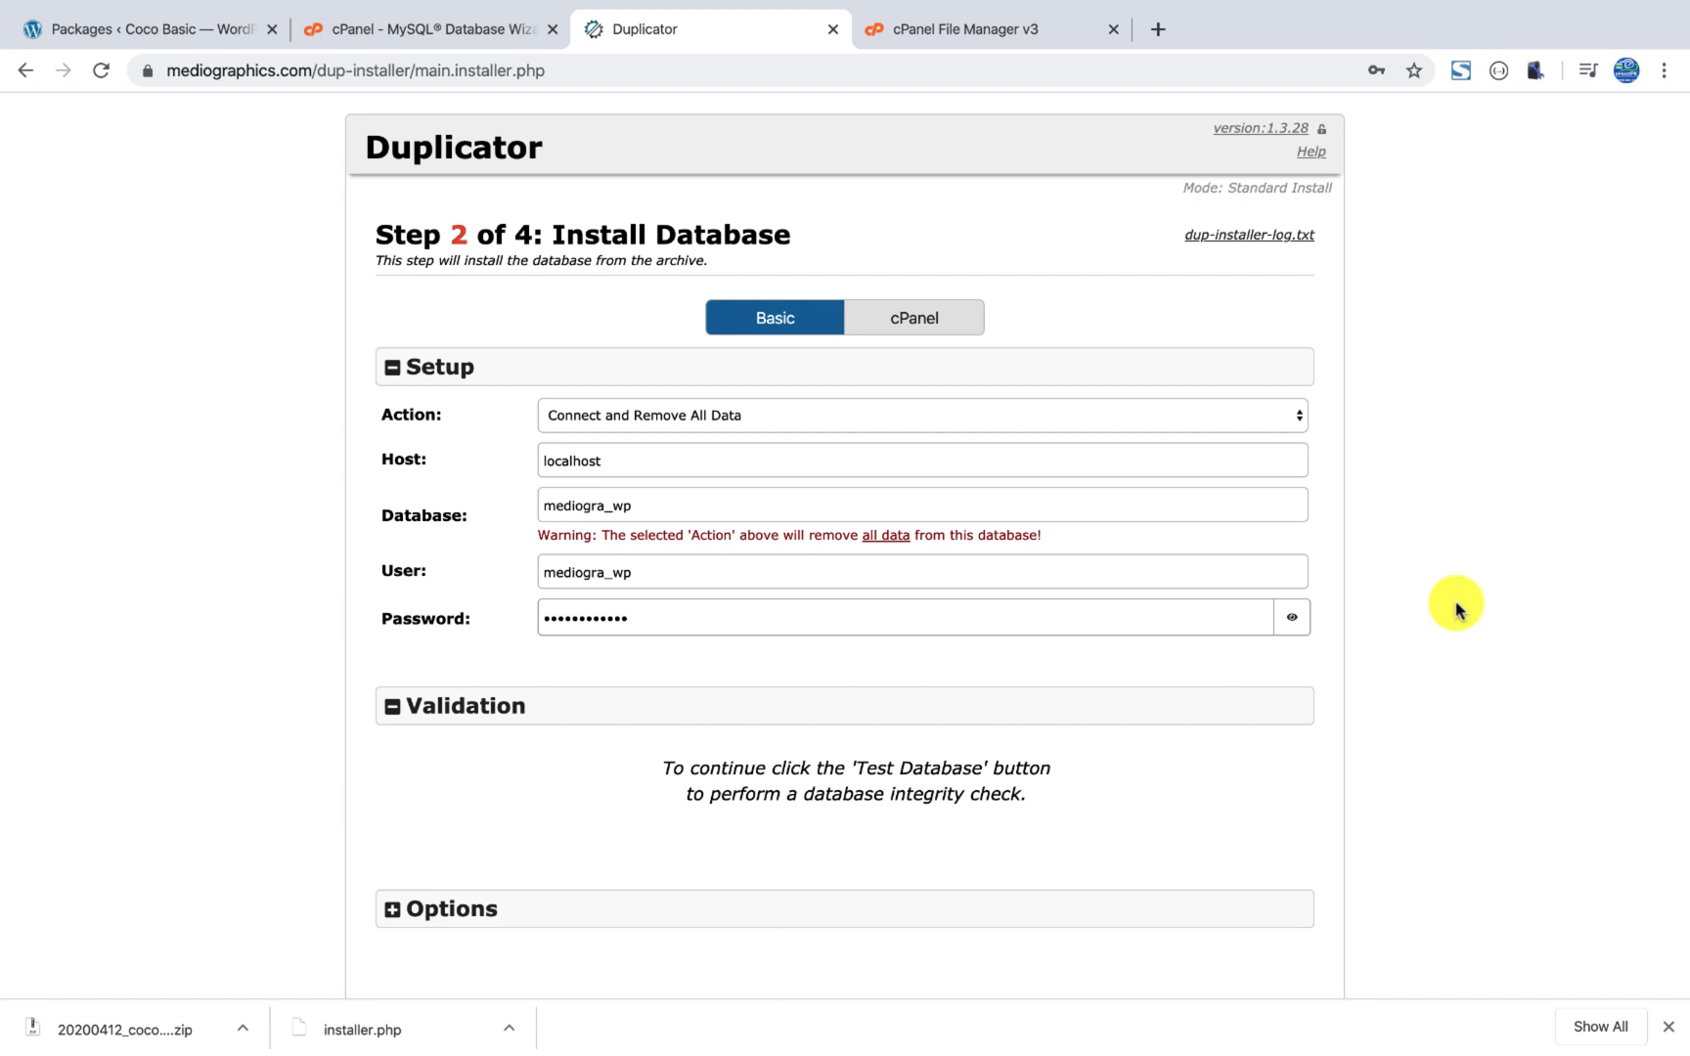
# Test the database connection, run the database installation with the entered settings, and decline saving the password in the browser.
pyautogui.scroll(-2, 1349, 626)
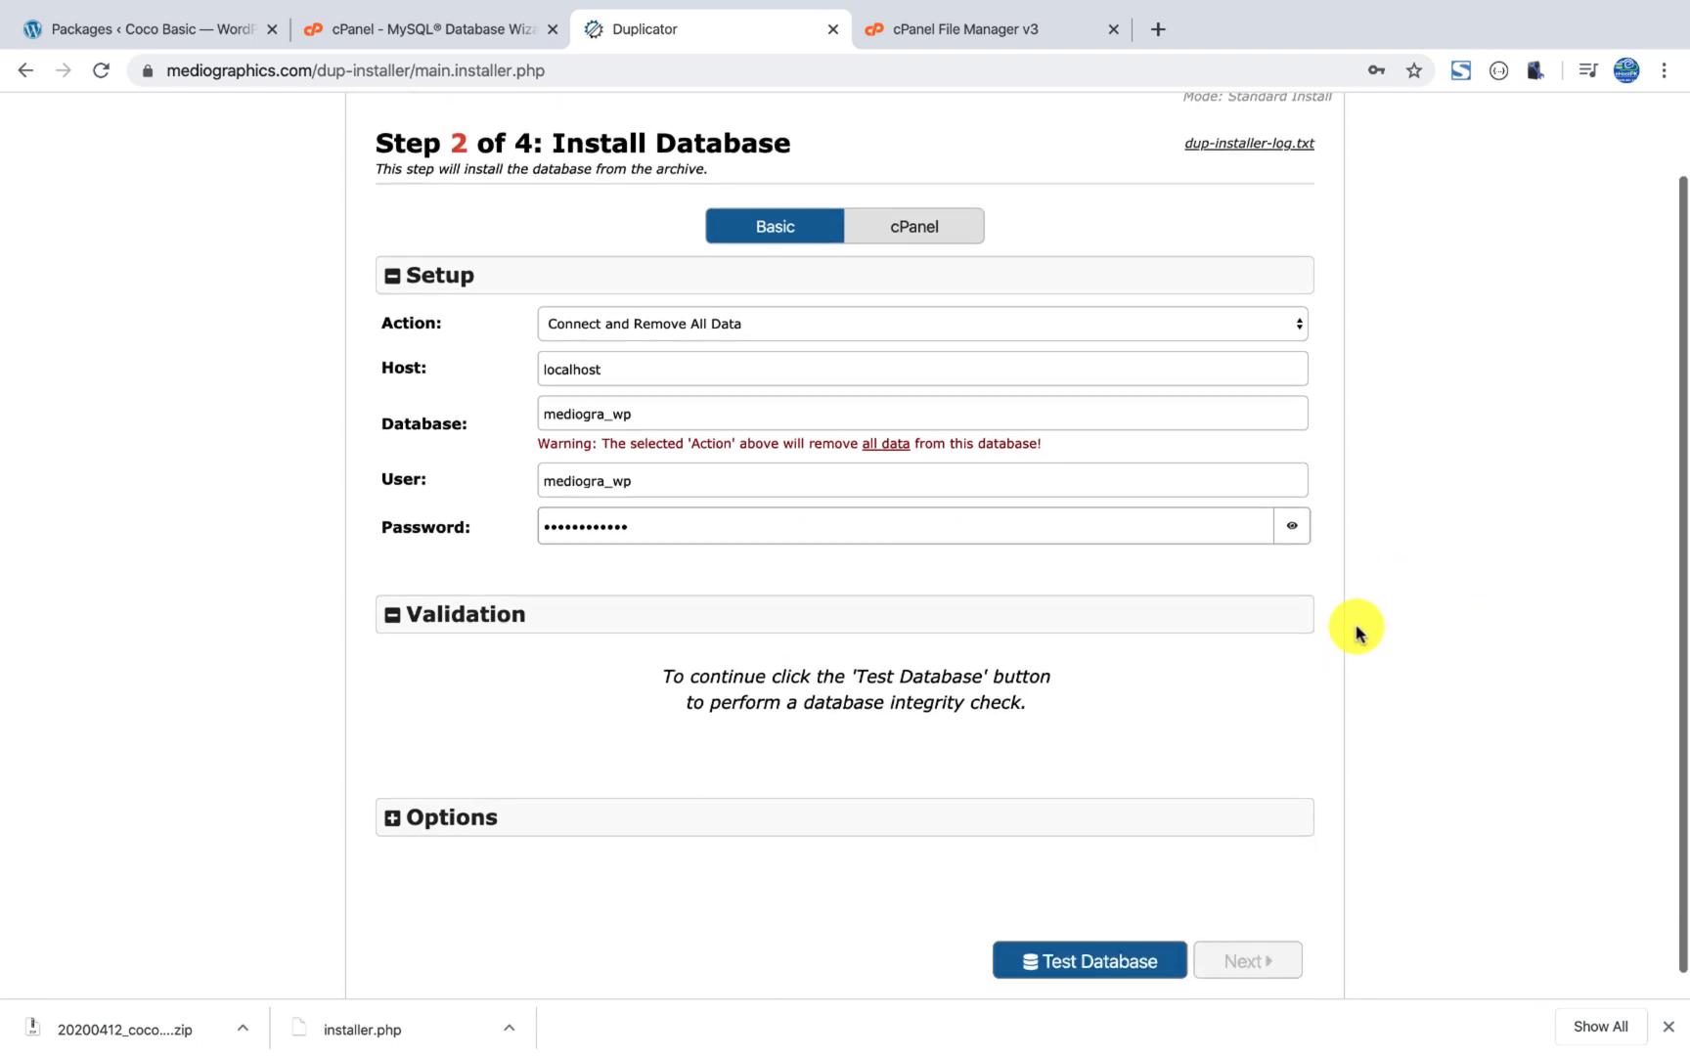
pyautogui.click(1074, 939)
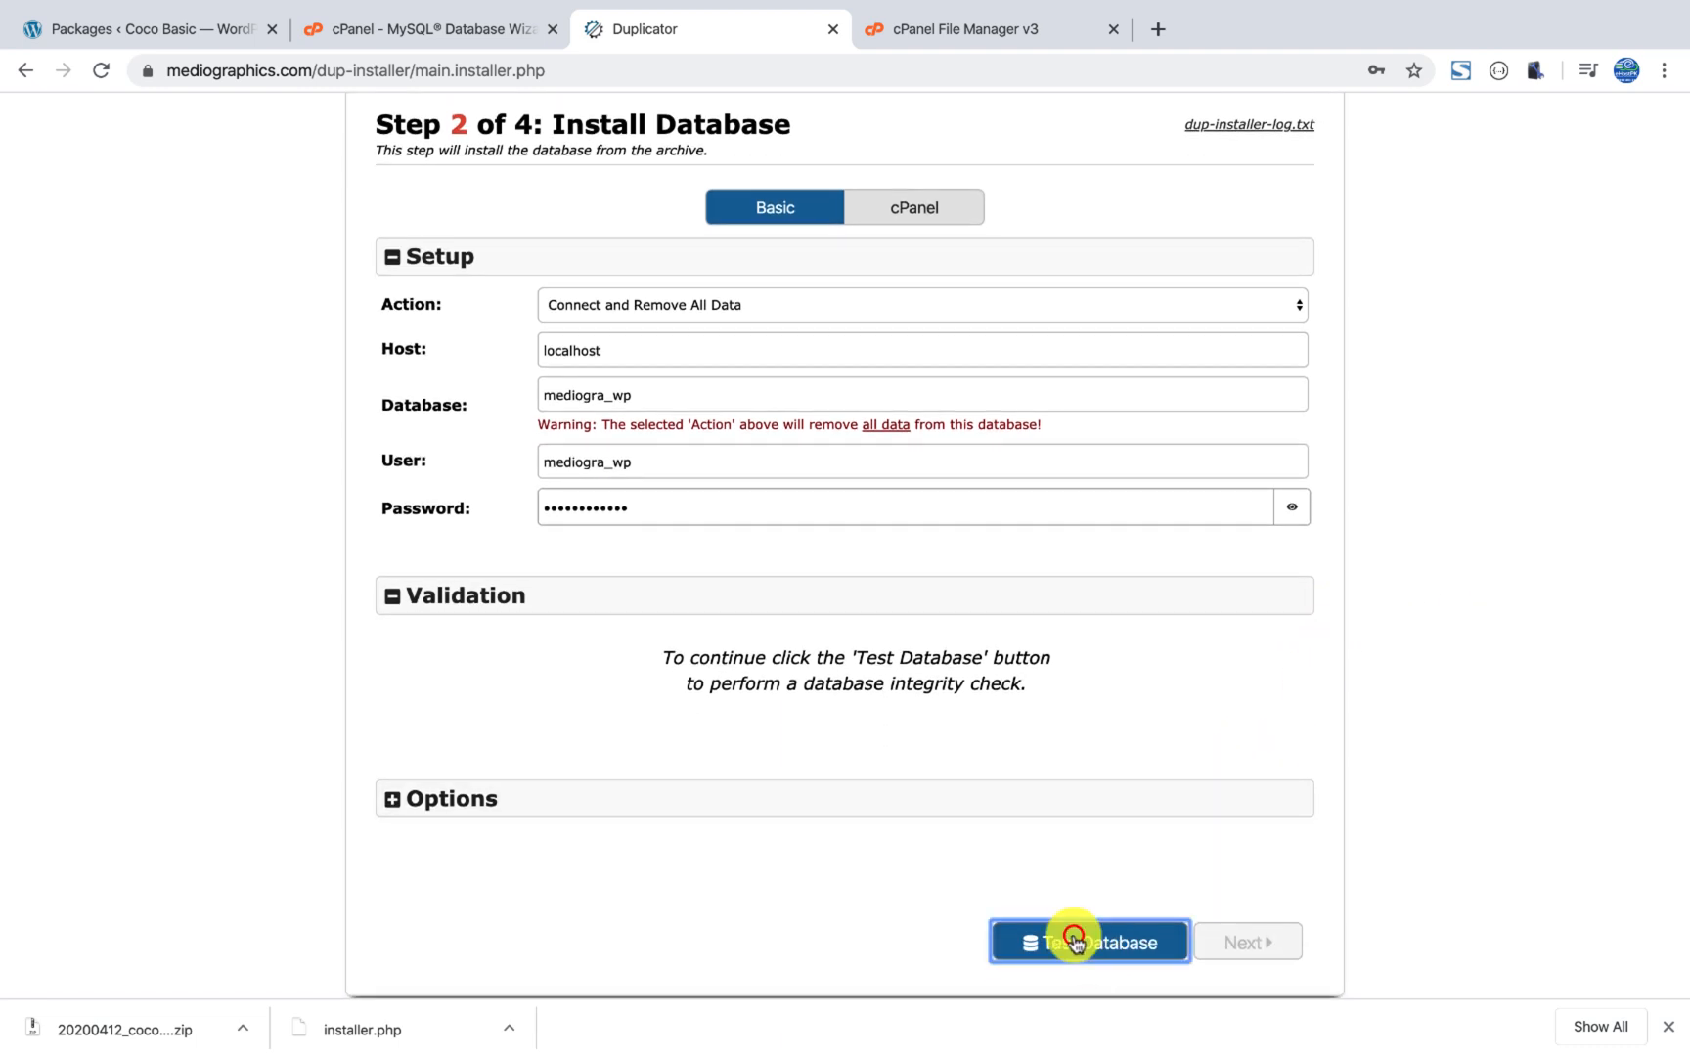
pyautogui.click(1239, 942)
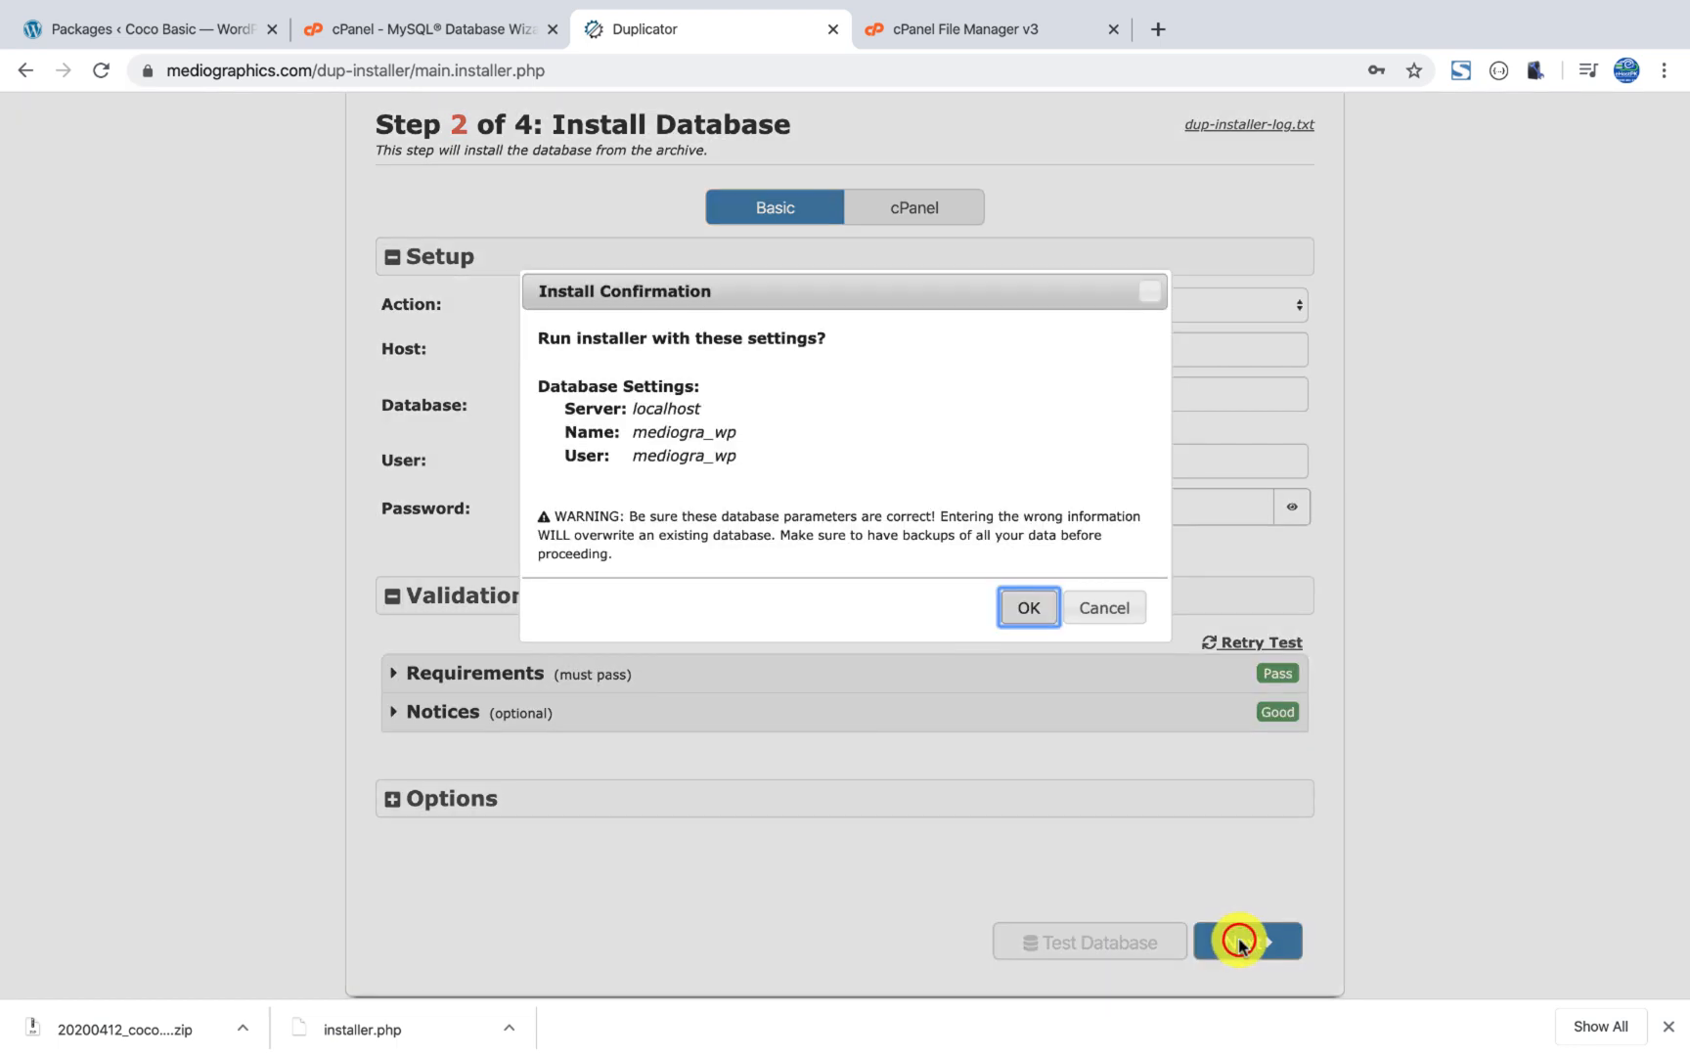
pyautogui.click(1022, 609)
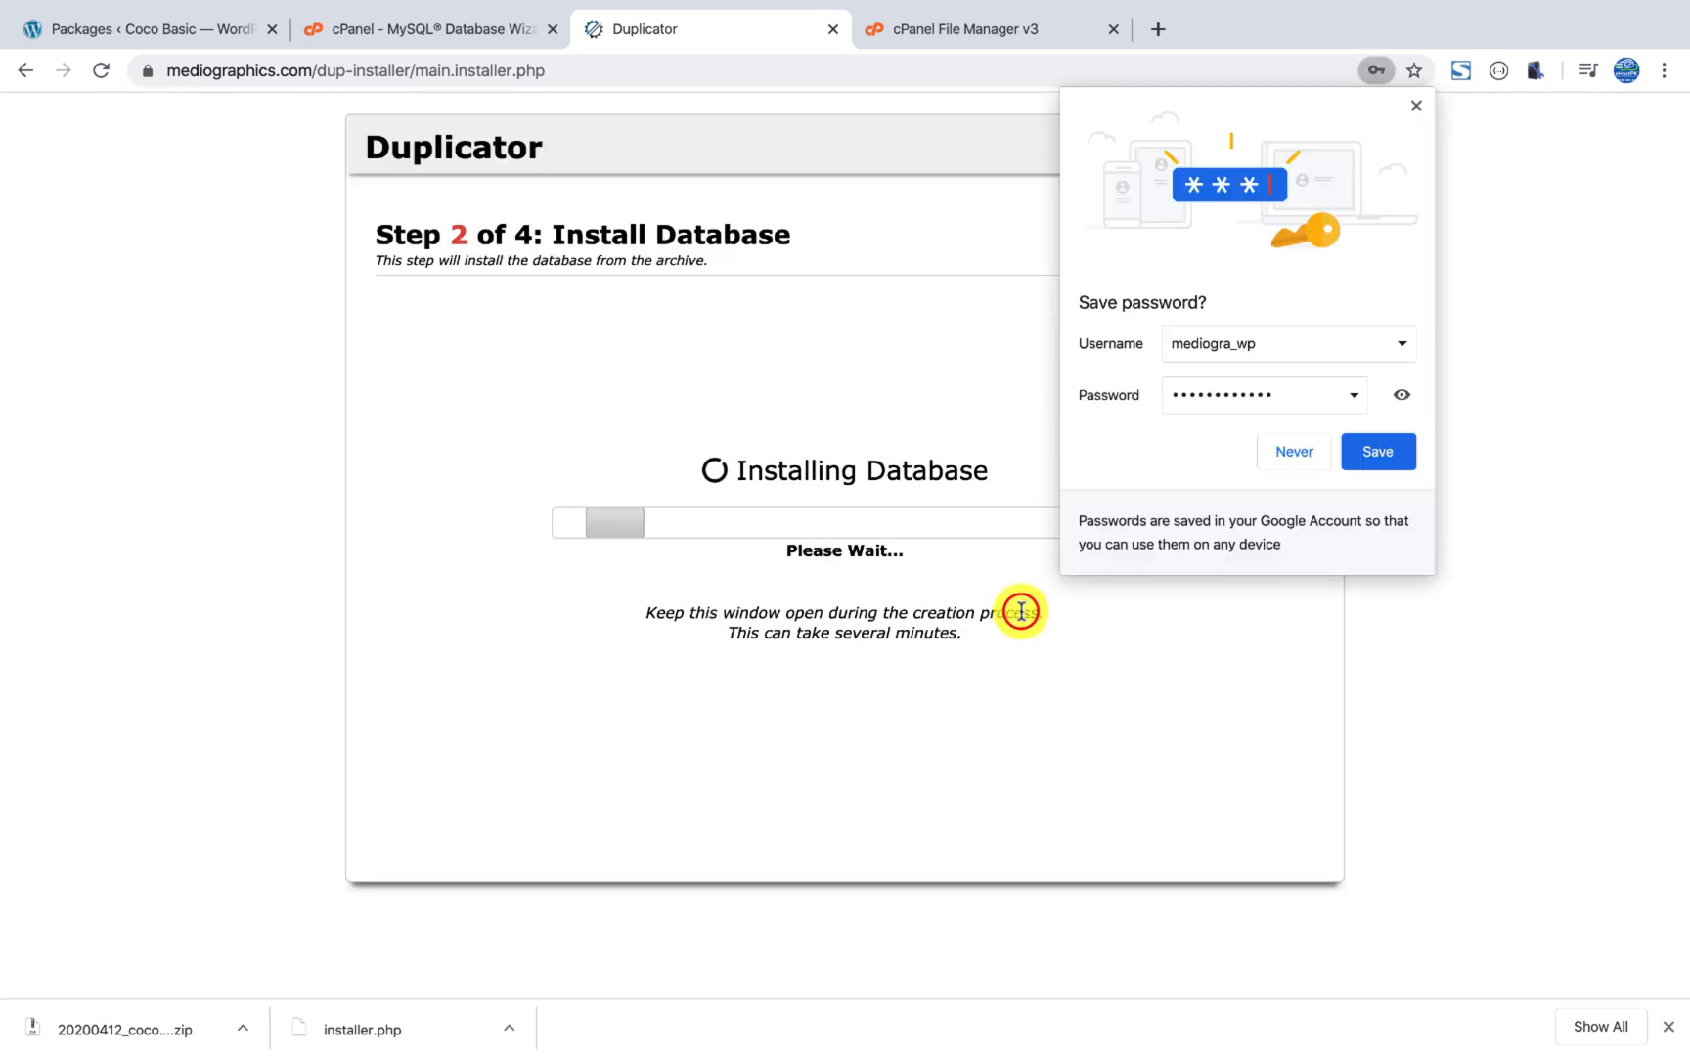
pyautogui.click(1268, 451)
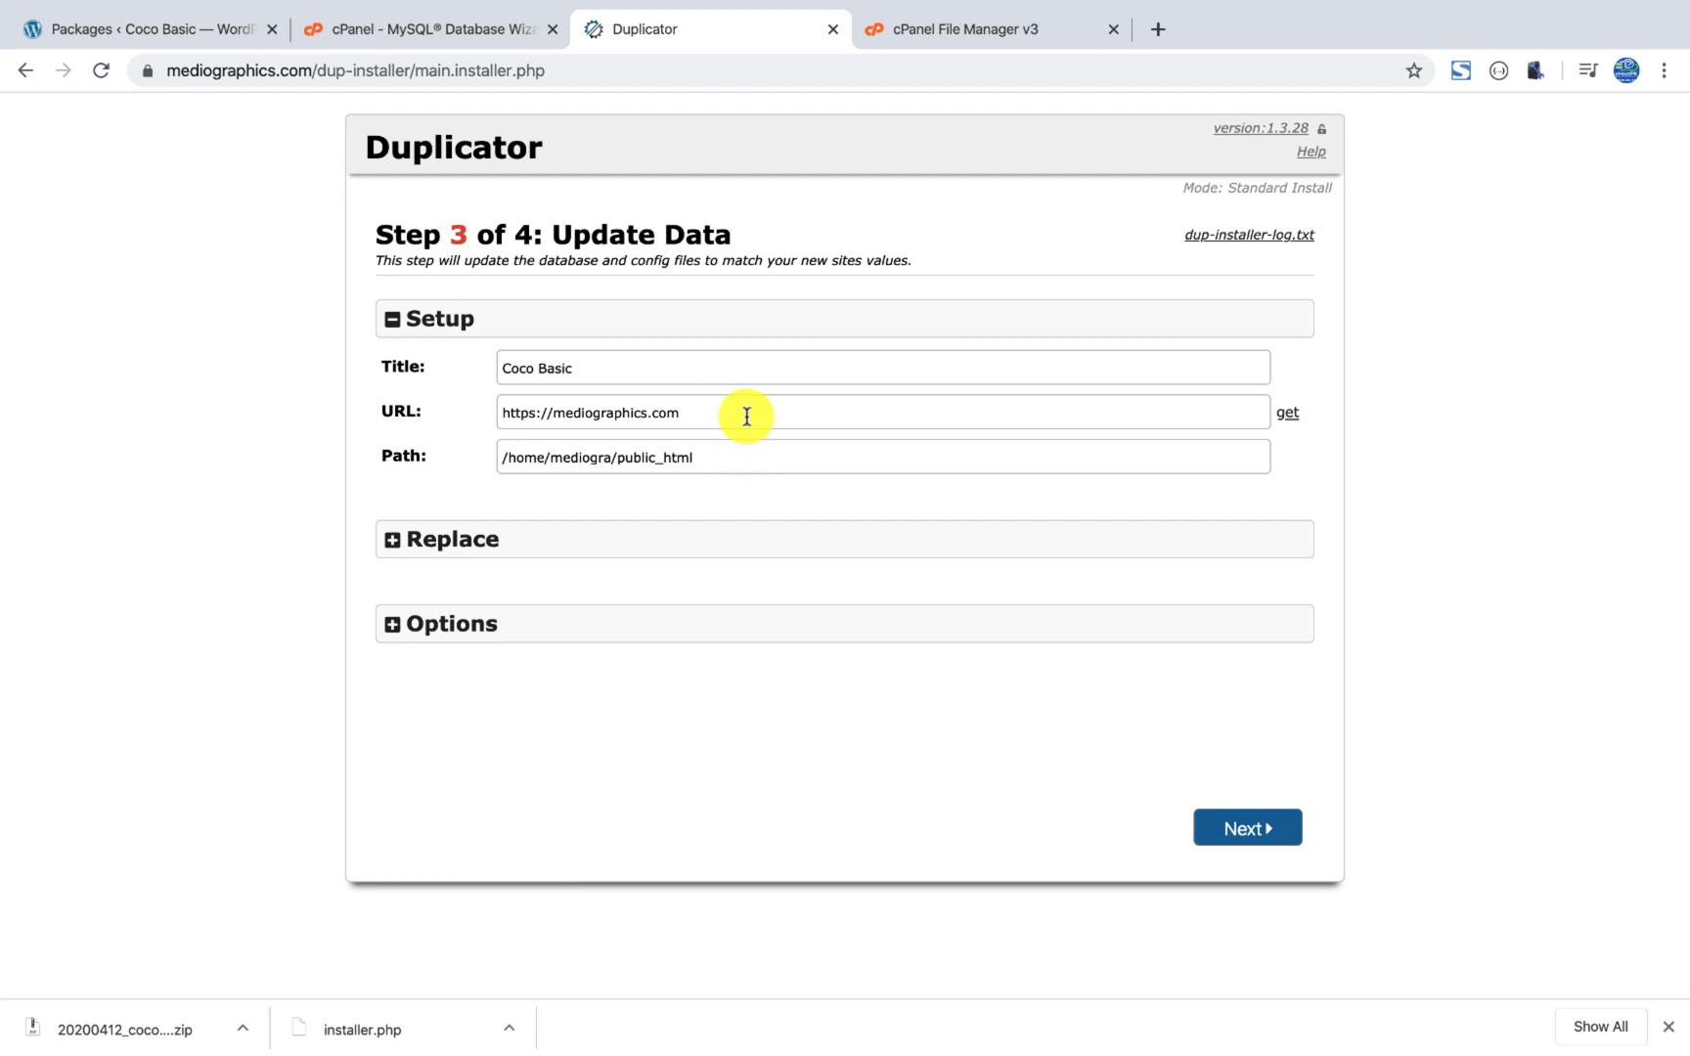
pyautogui.click(1247, 828)
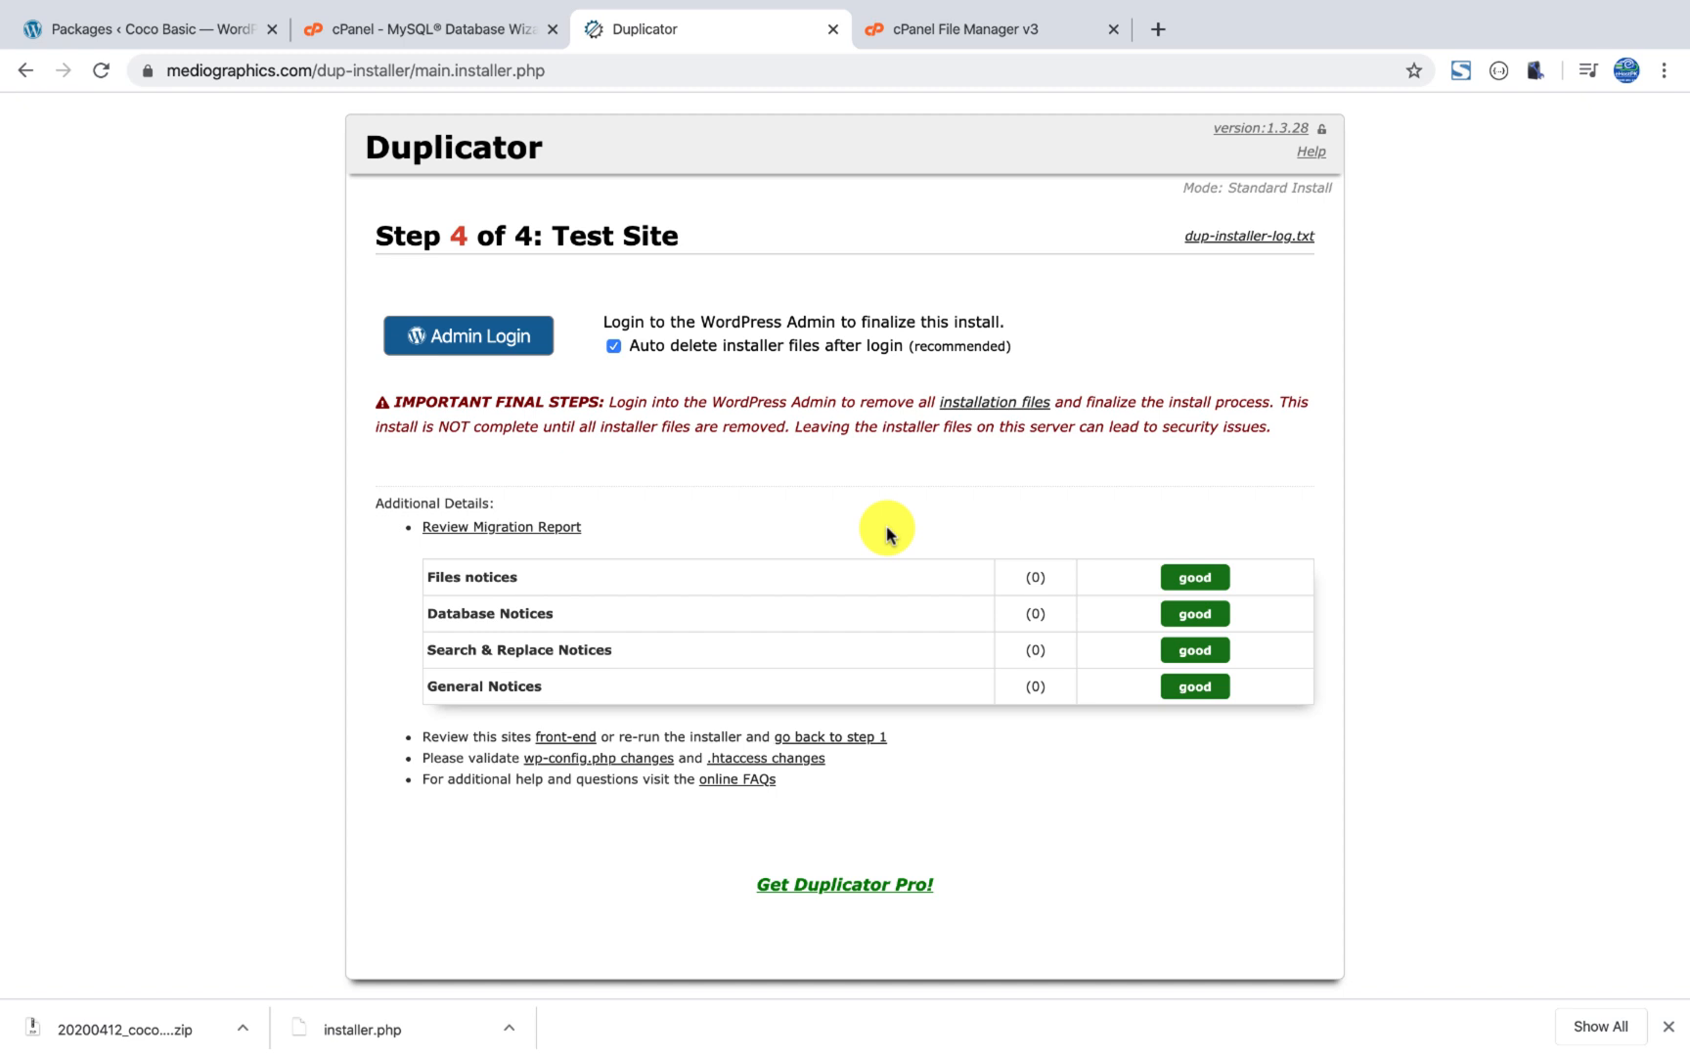
pyautogui.click(483, 348)
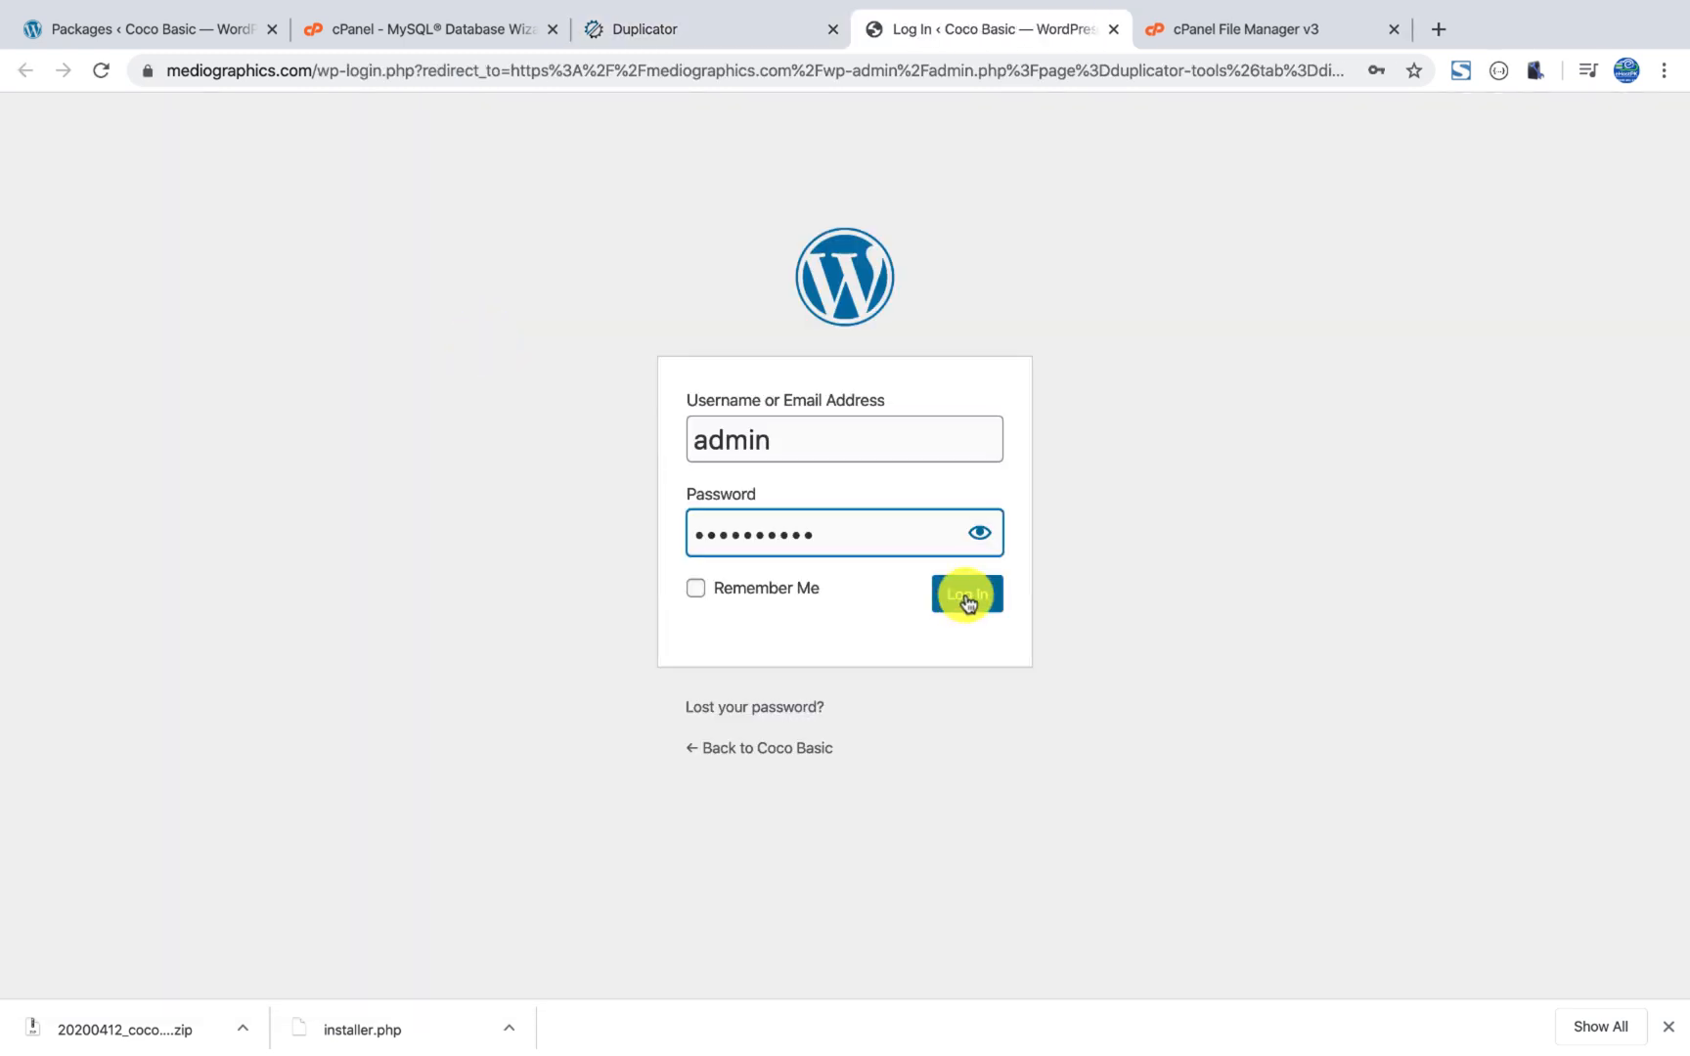
pyautogui.click(966, 598)
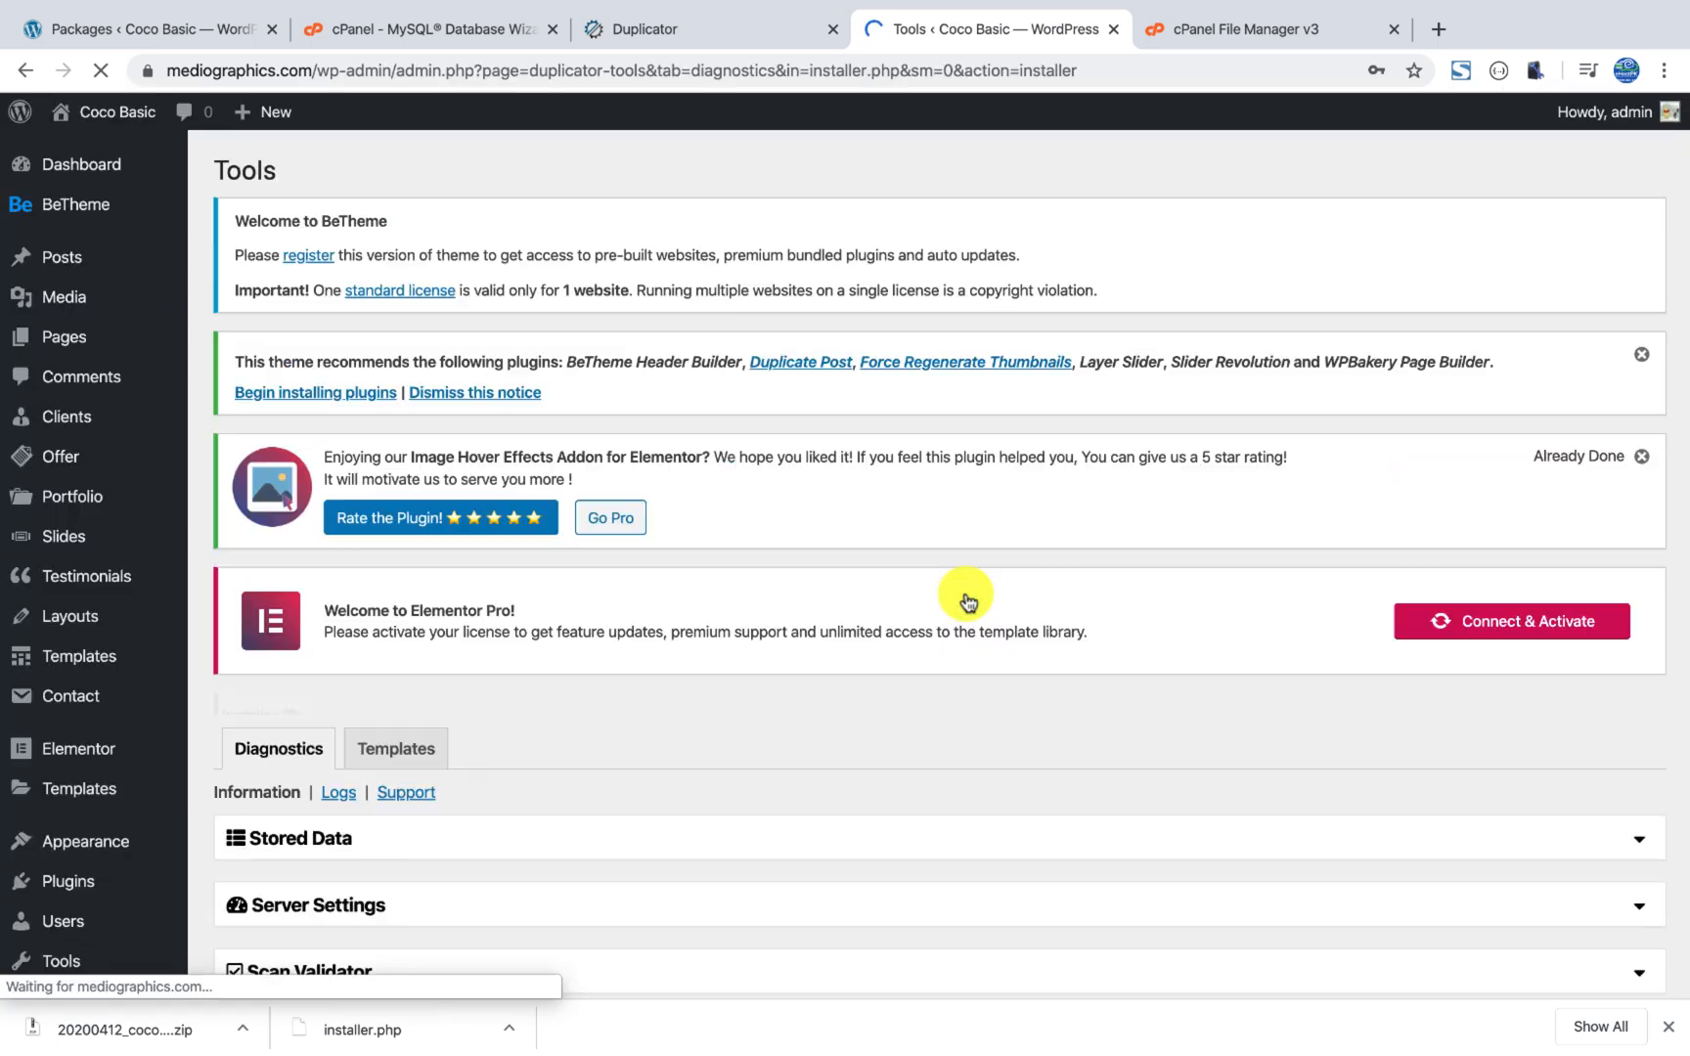
# Deactivate the Duplicator plugin among the migrated site's installed plugins.
pyautogui.scroll(-4, 990, 584)
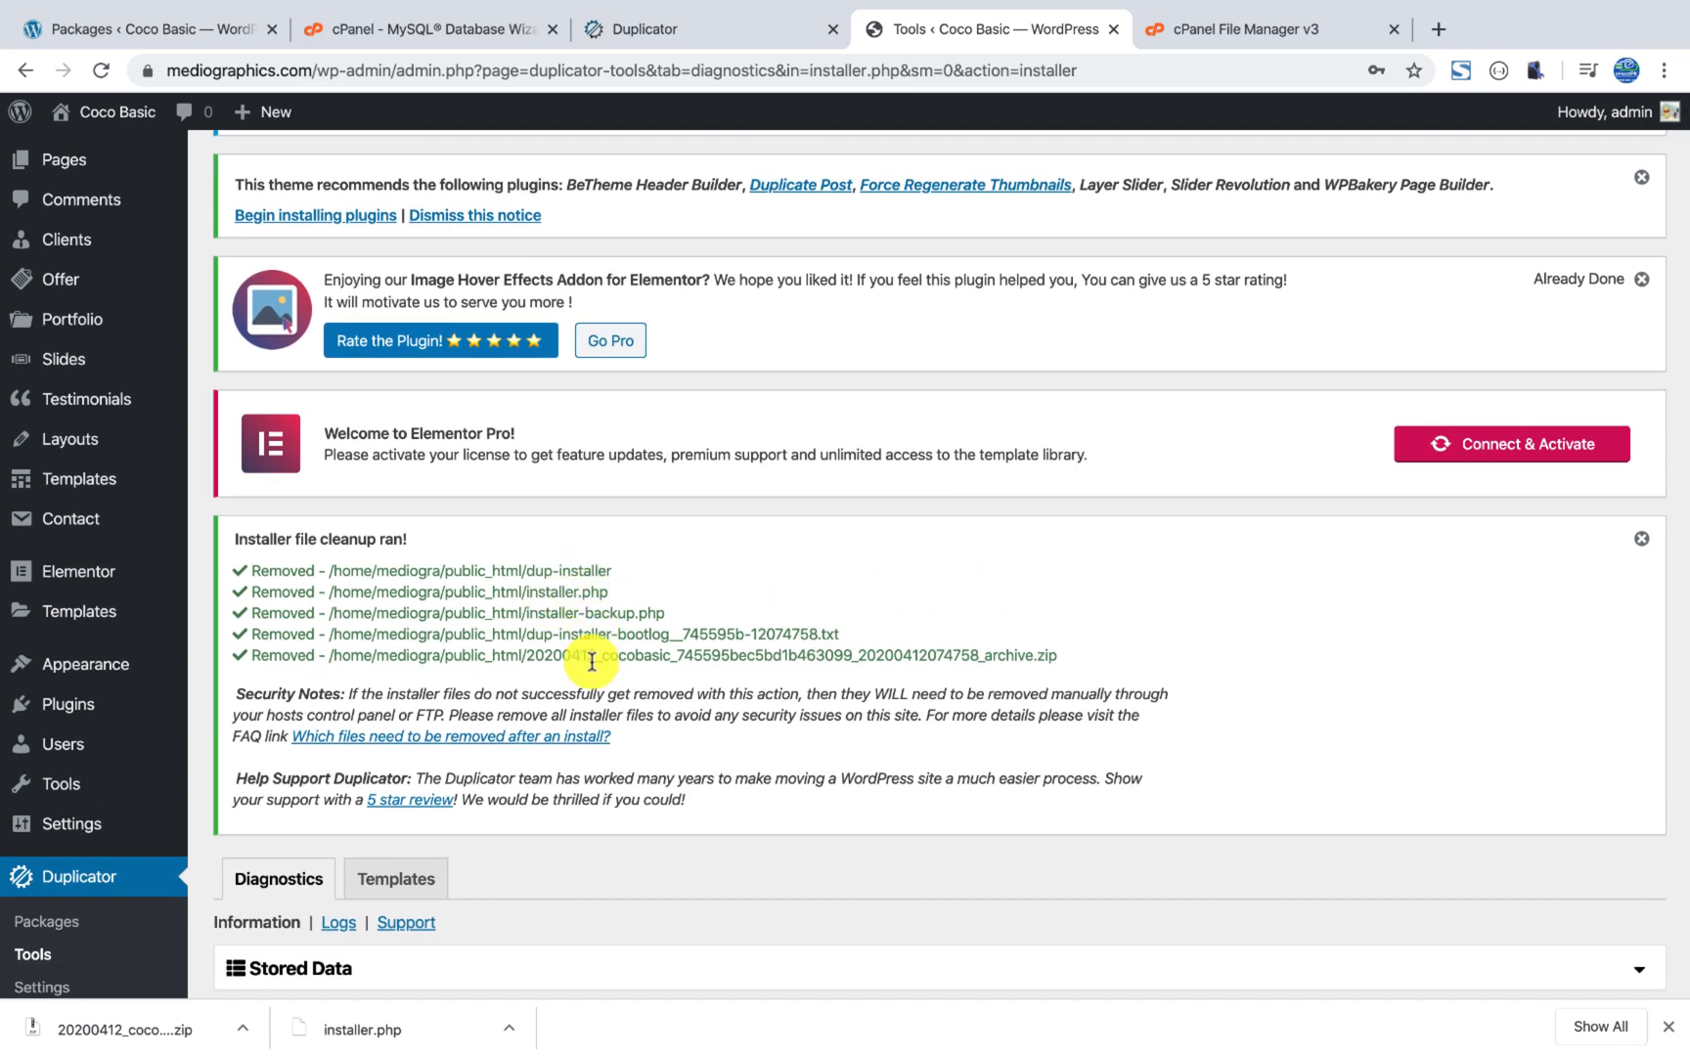
pyautogui.scroll(-6, 606, 665)
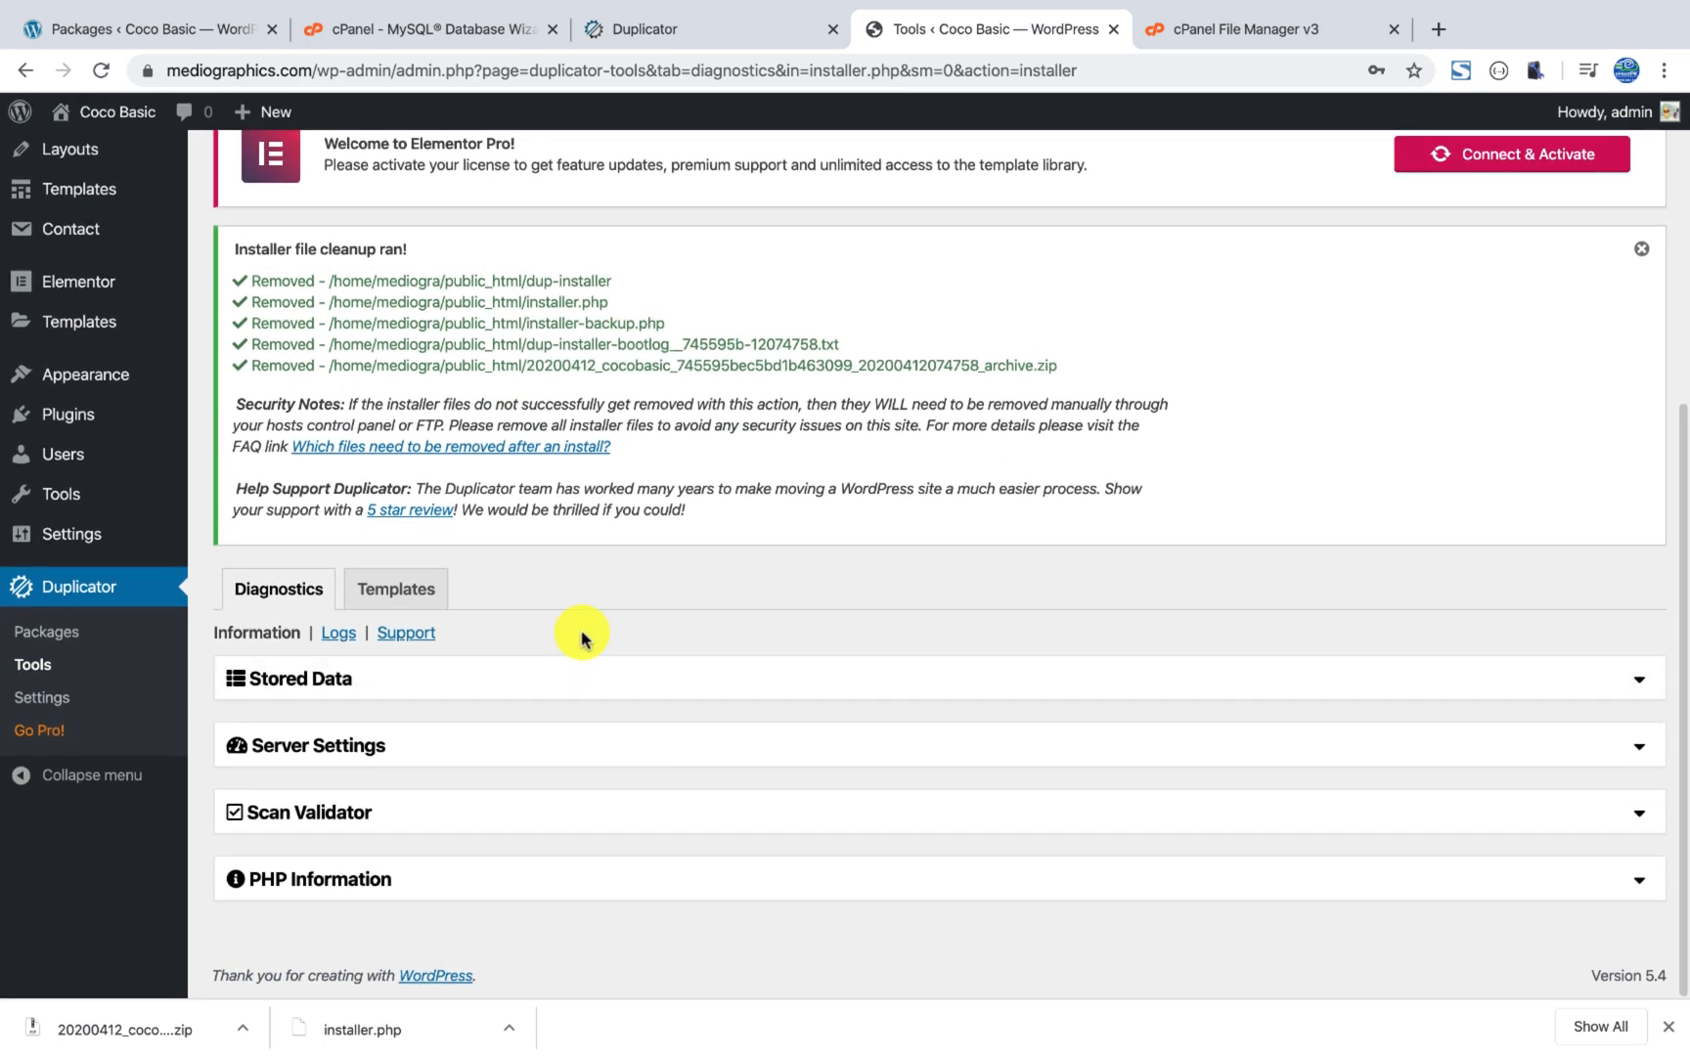
pyautogui.scroll(10, 585, 634)
pyautogui.scroll(-3, 487, 638)
pyautogui.moveTo(132, 727)
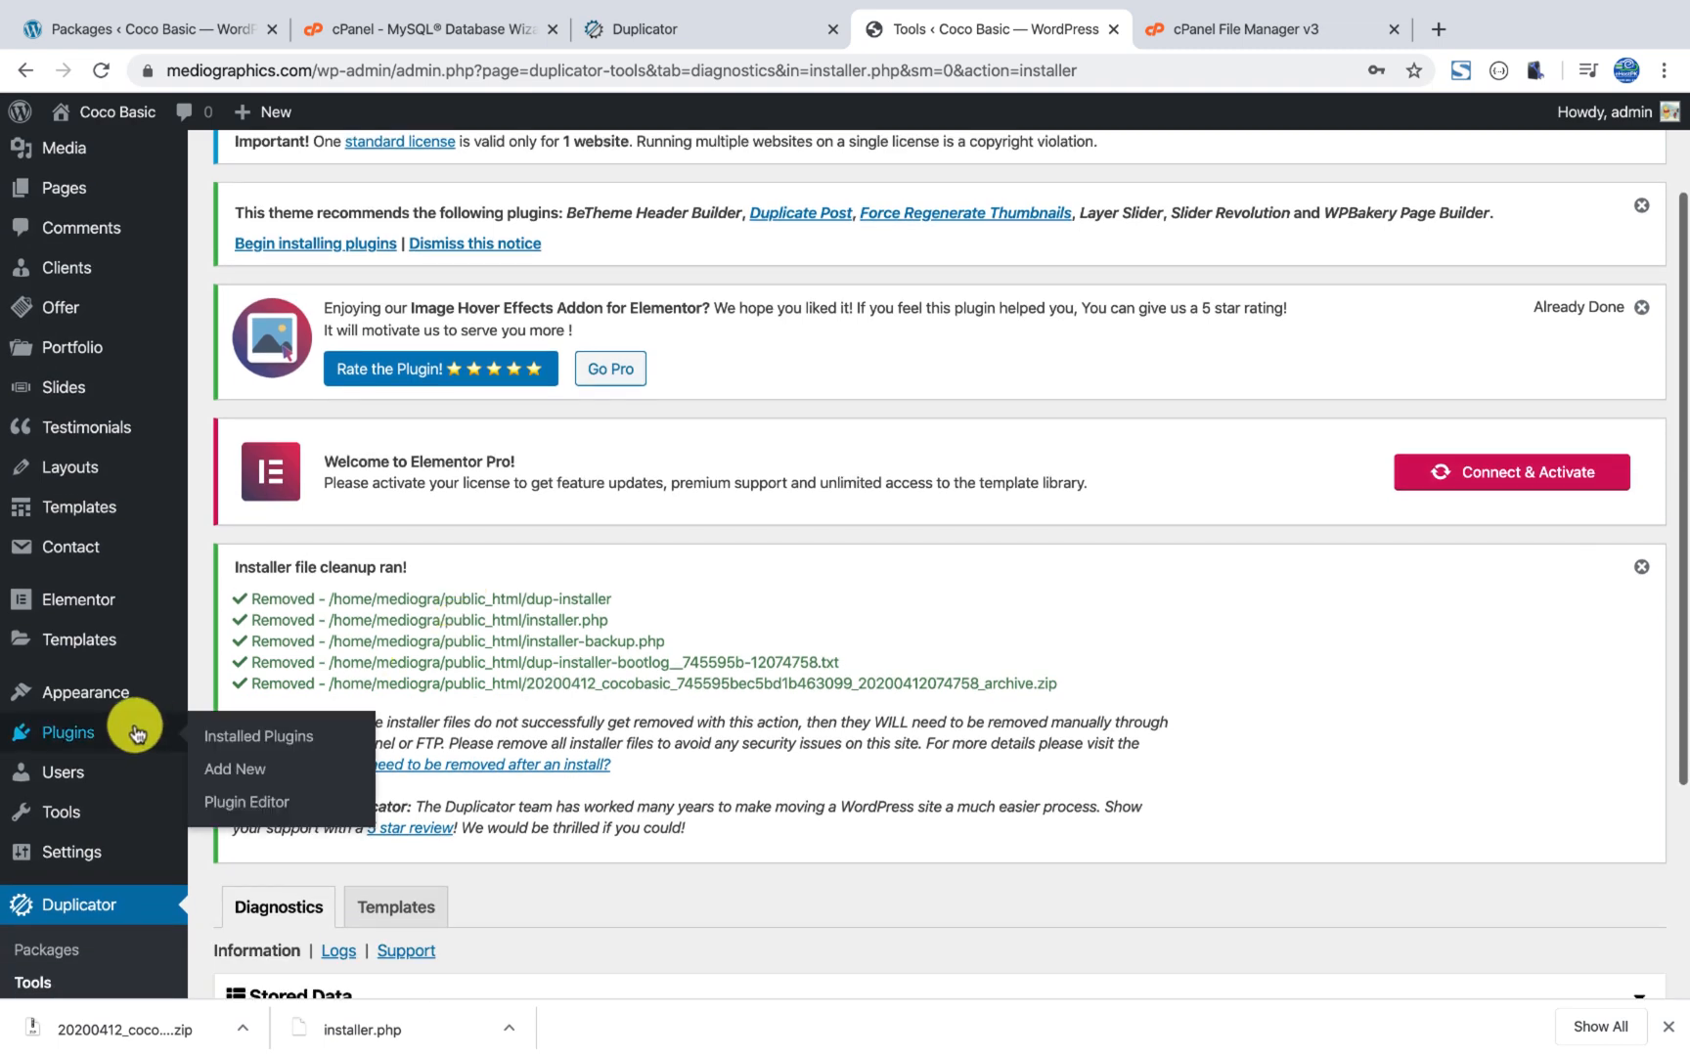
pyautogui.click(323, 733)
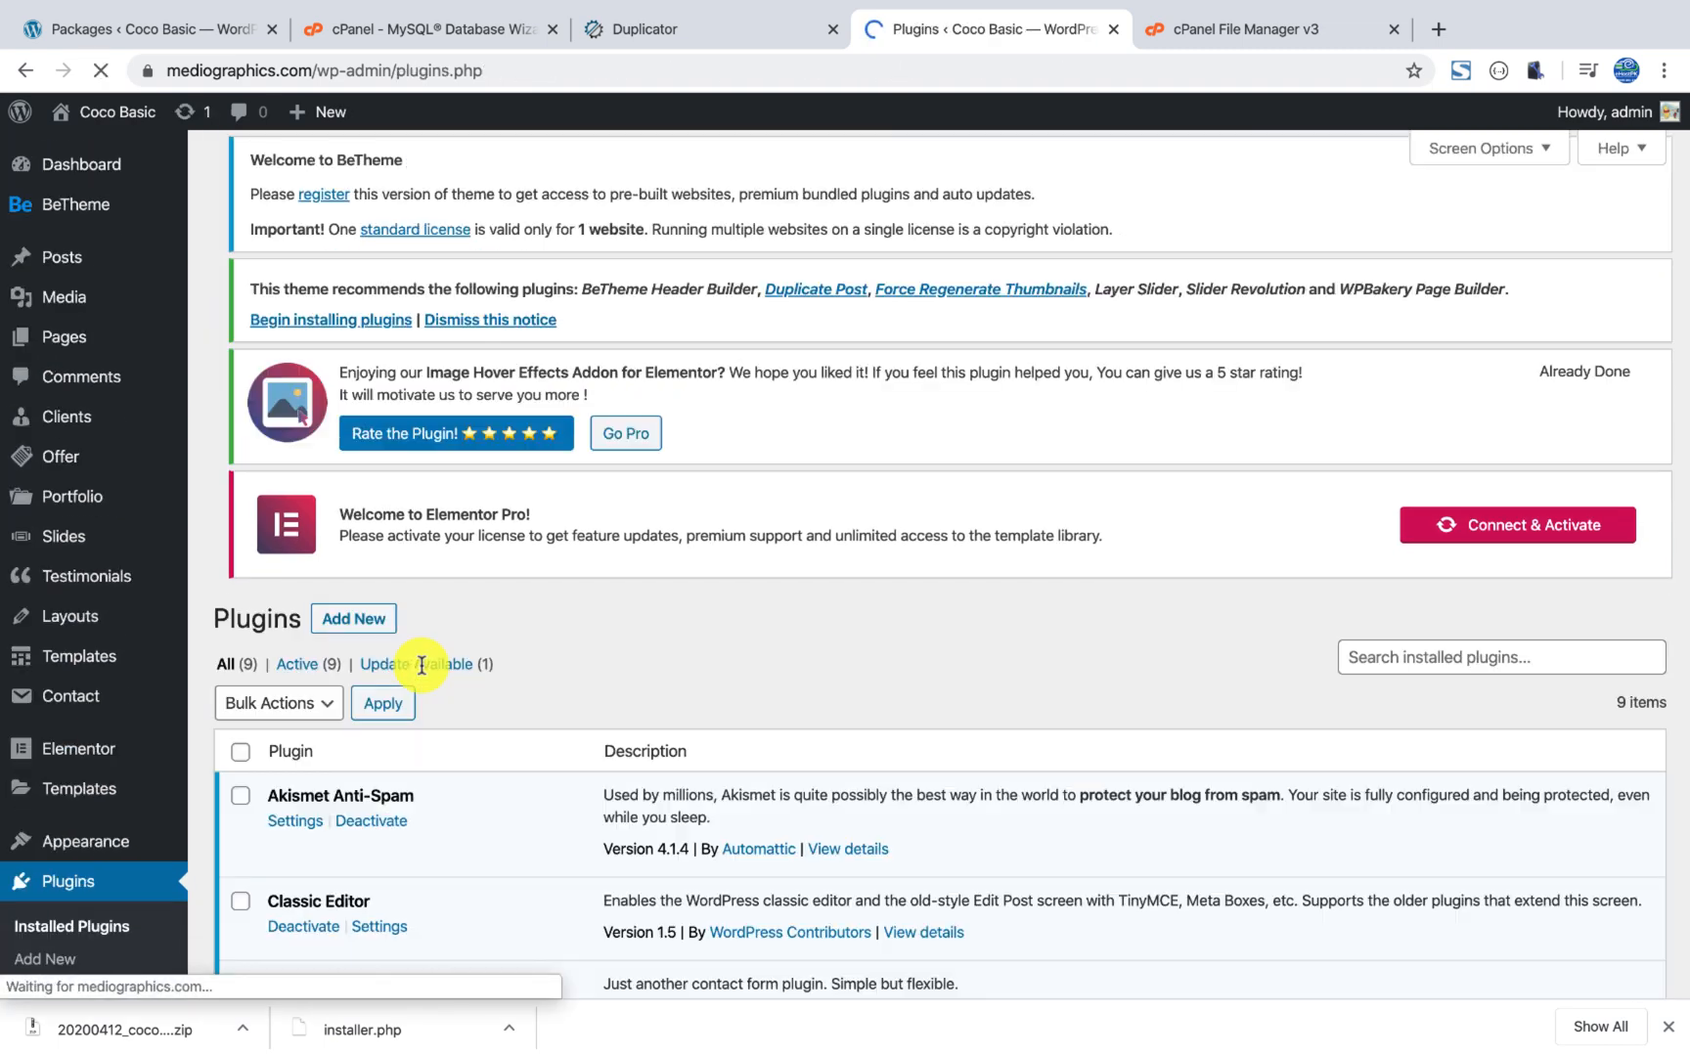
pyautogui.scroll(-4, 439, 661)
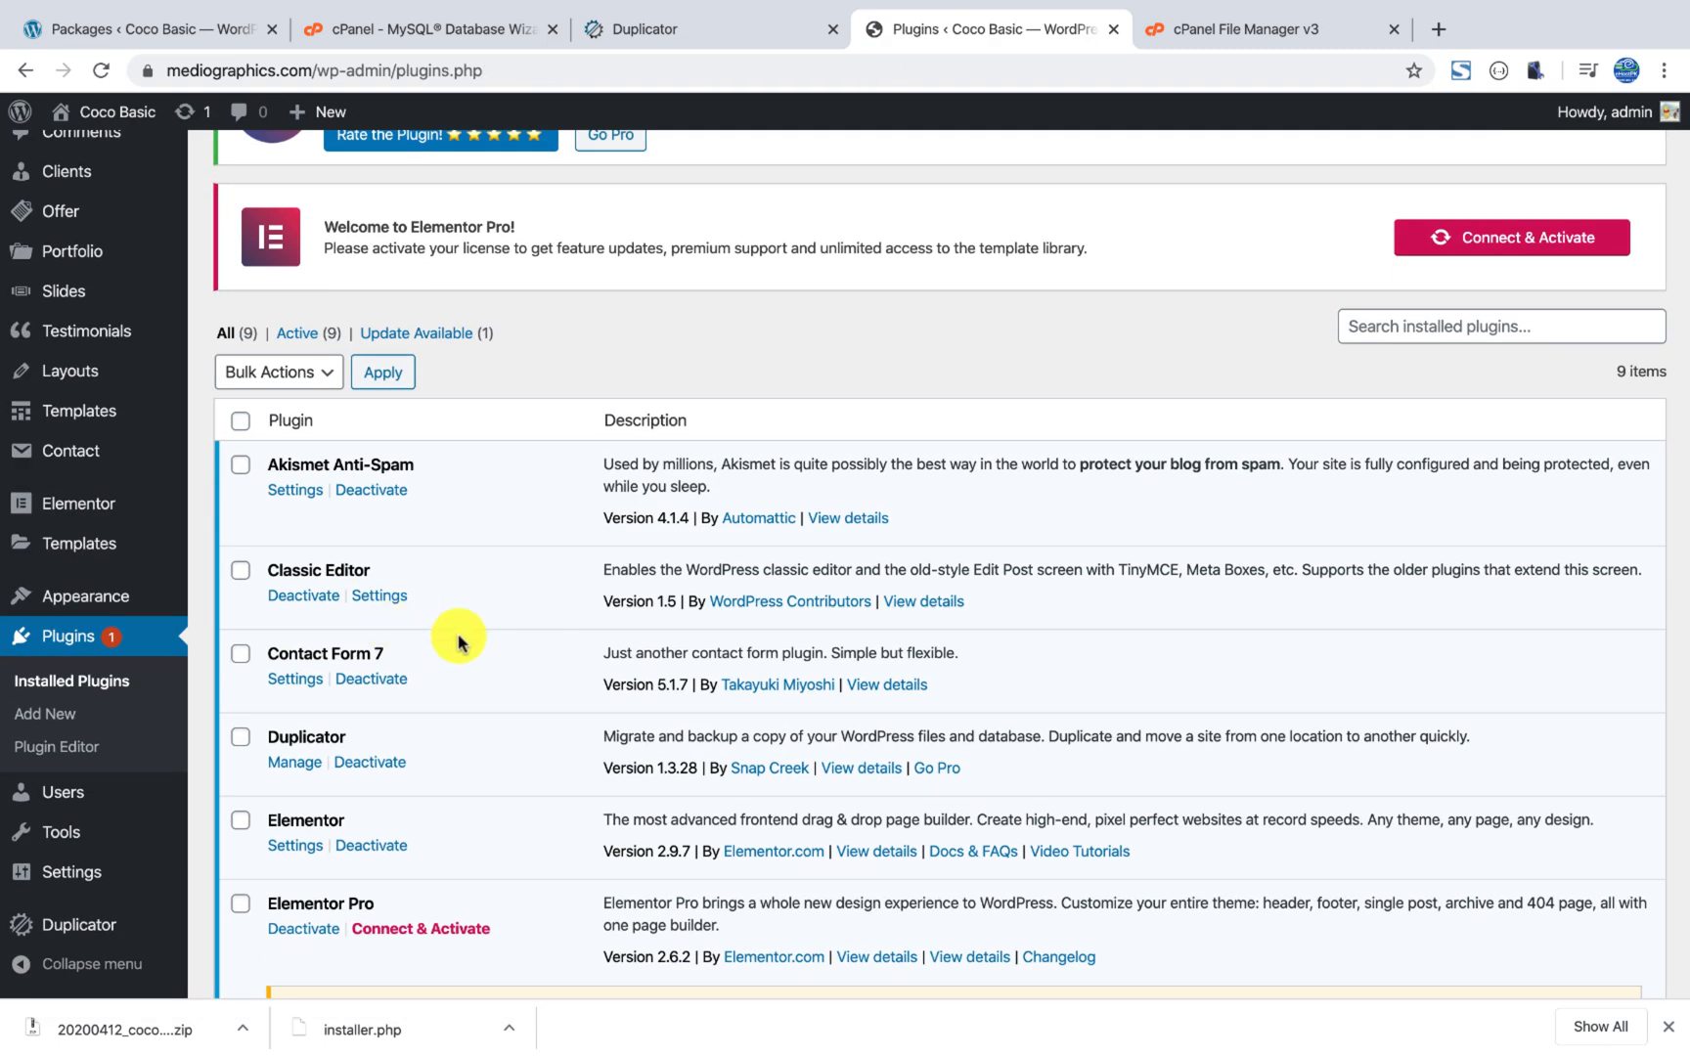
pyautogui.scroll(-1, 452, 642)
pyautogui.click(370, 654)
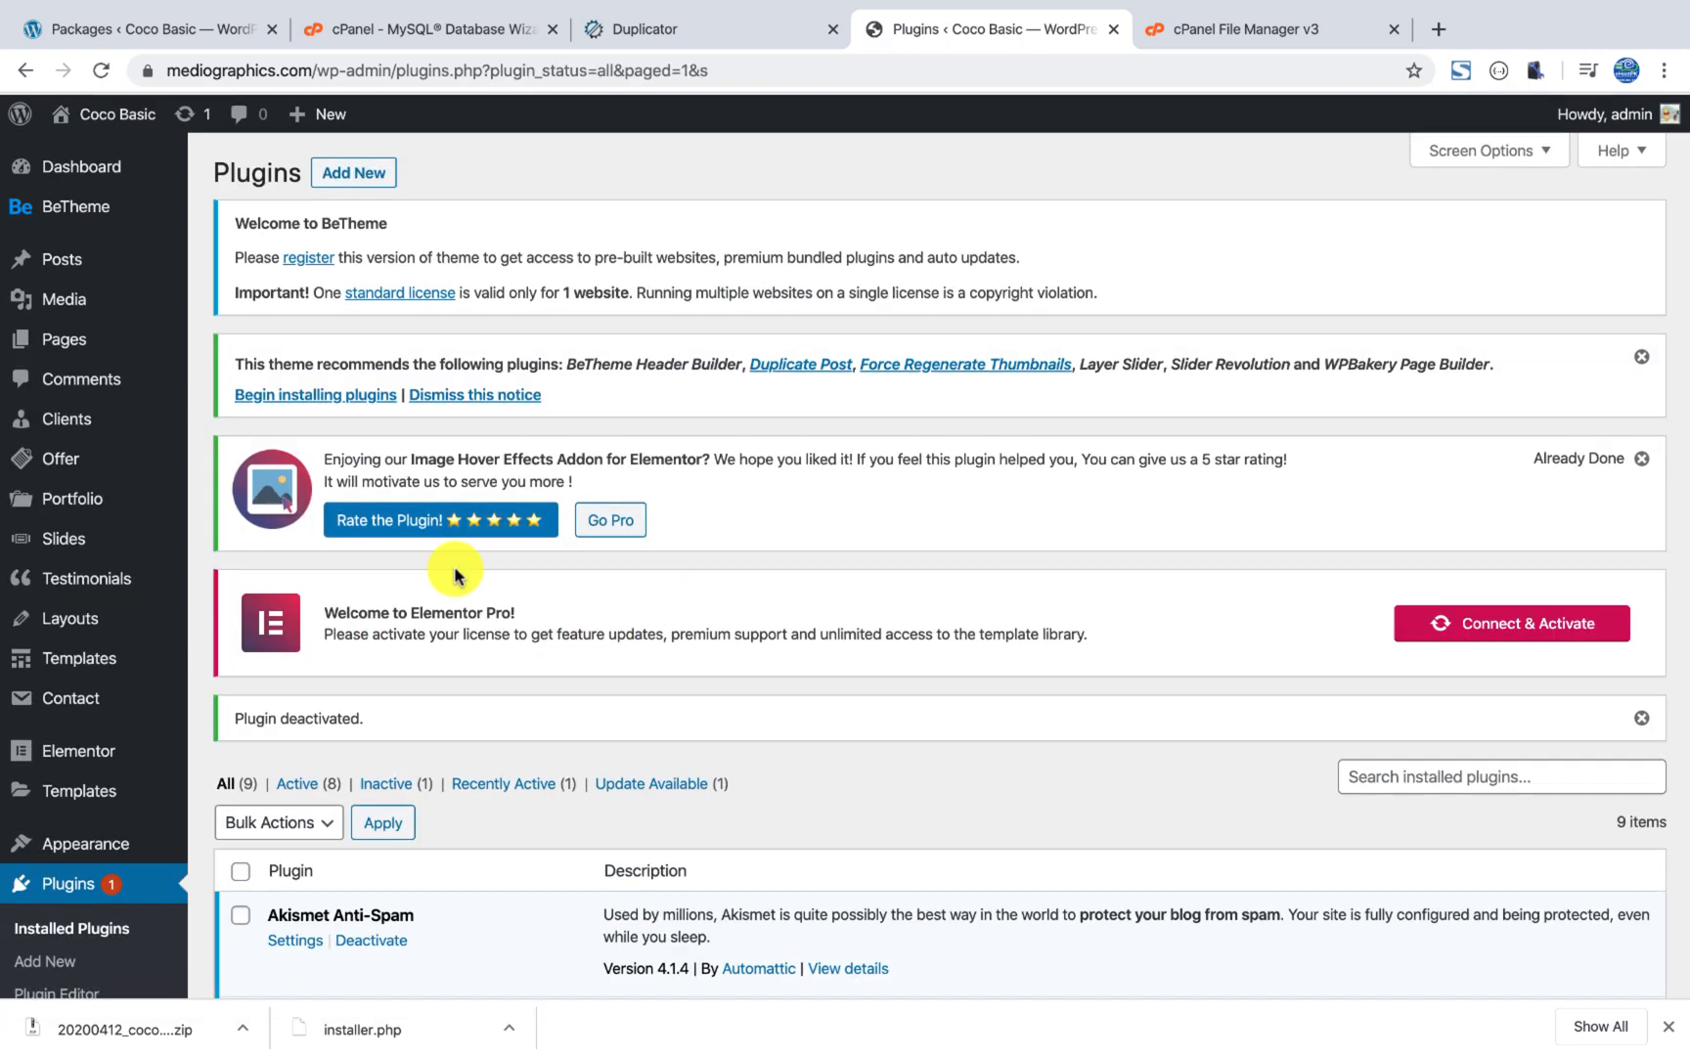
# Open the mediographics.com front end in a new tab and examine the migrated homepage's sections.
pyautogui.rightClick(142, 156)
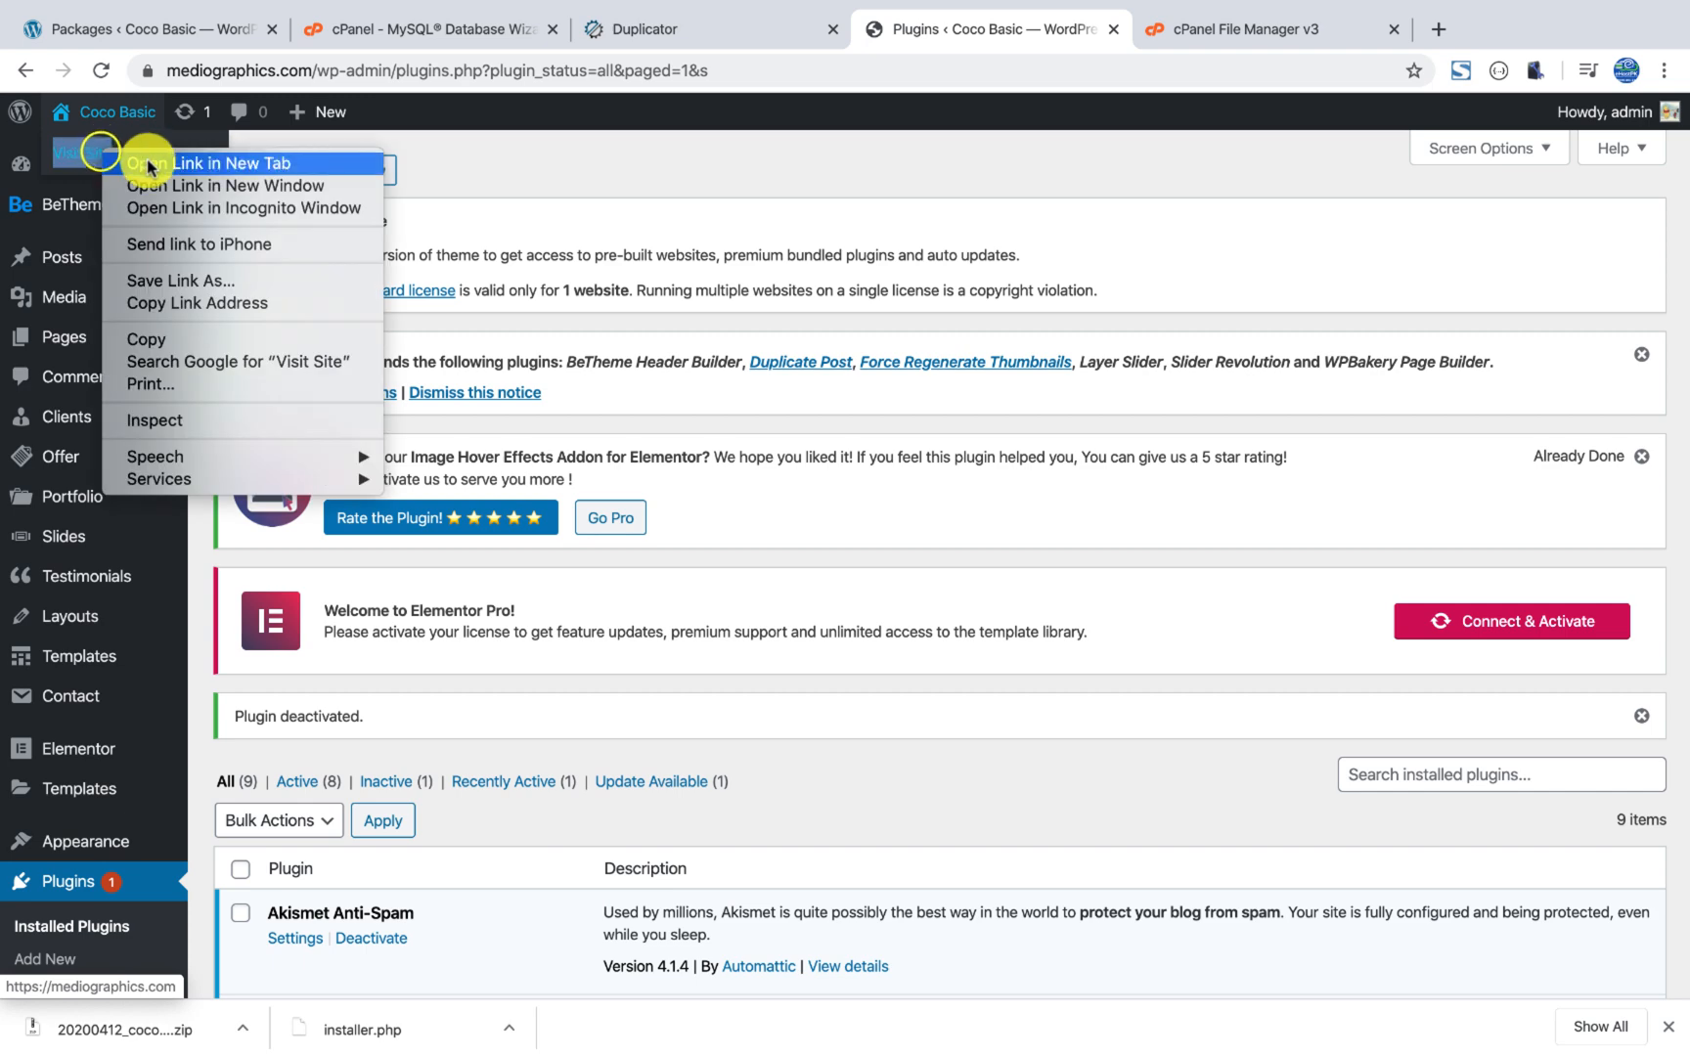
pyautogui.click(156, 163)
pyautogui.click(1134, 28)
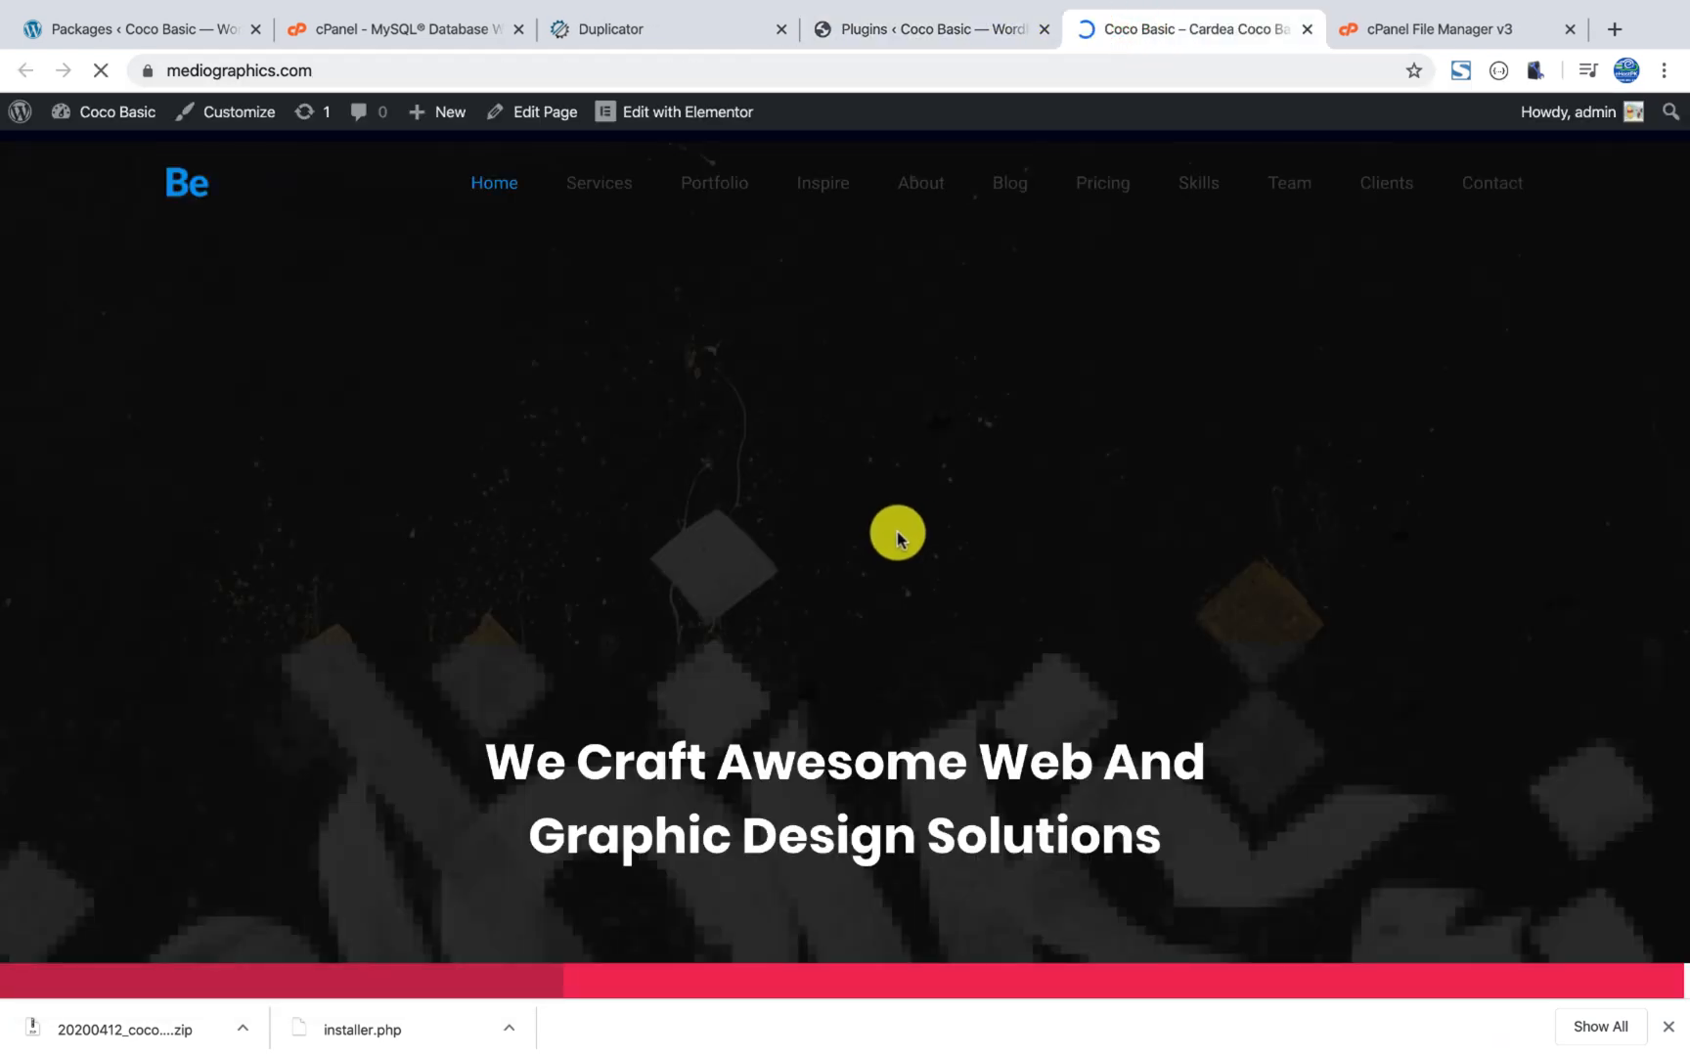
pyautogui.scroll(-3, 925, 527)
pyautogui.scroll(-20, 925, 527)
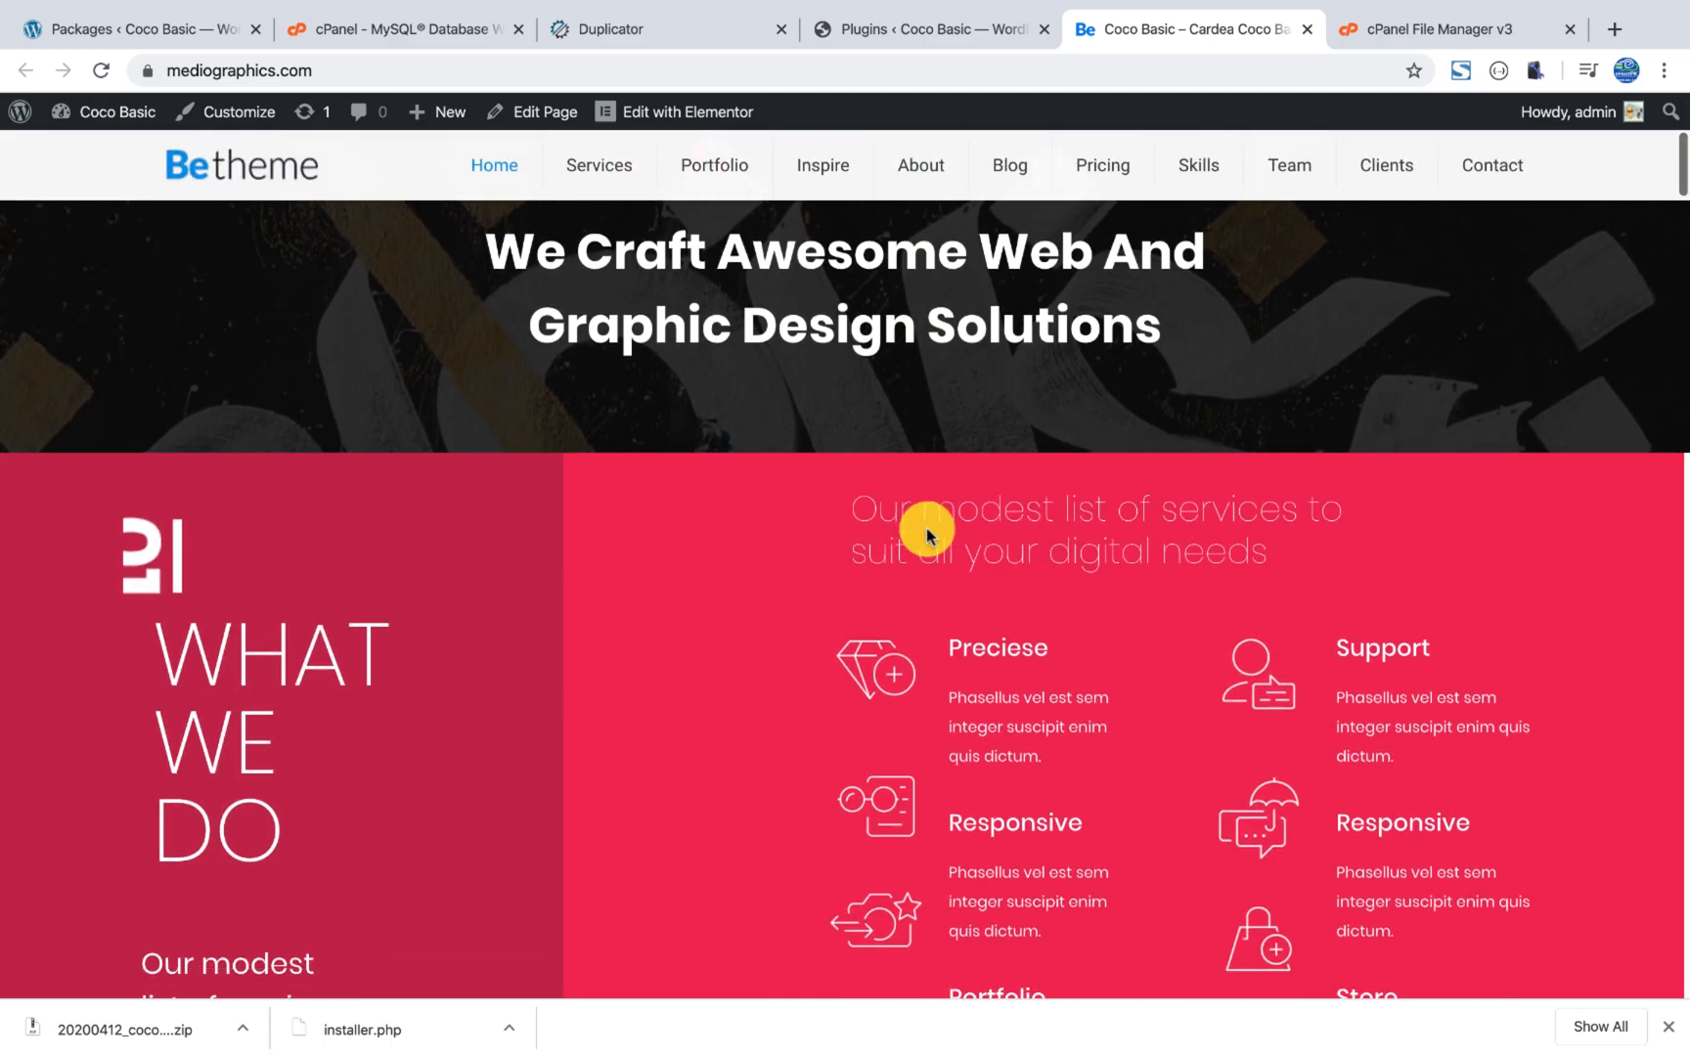
pyautogui.scroll(15, 925, 527)
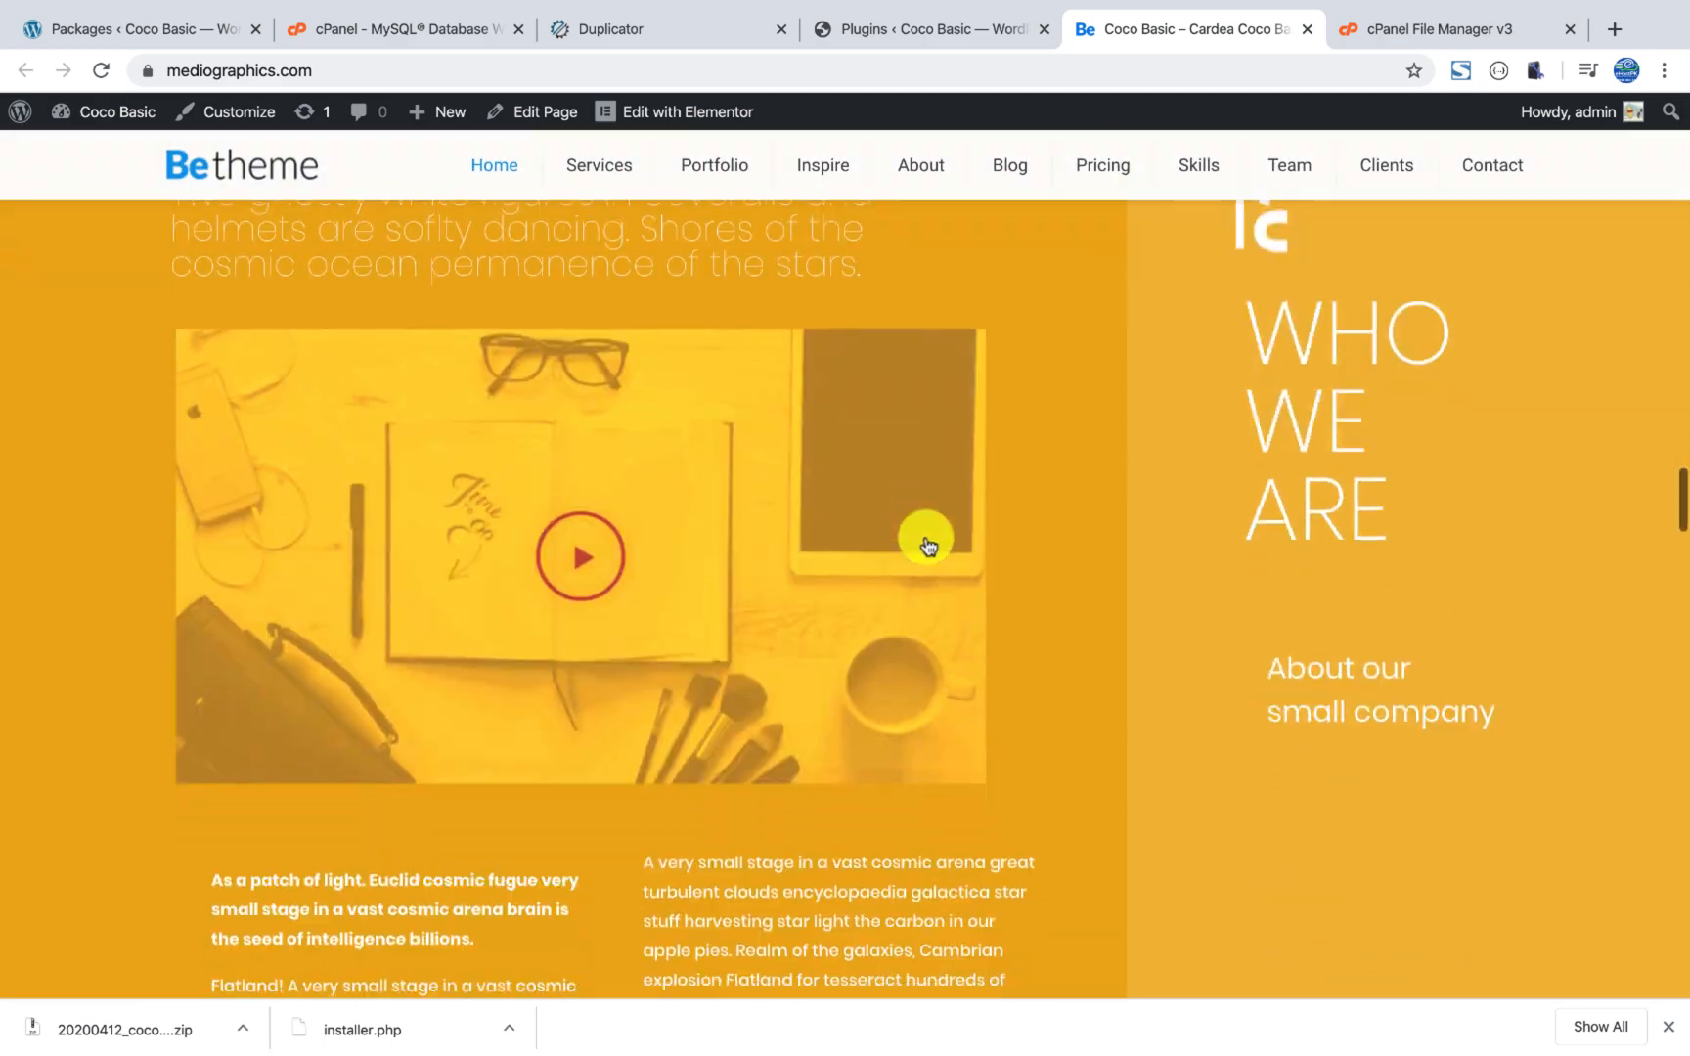
pyautogui.scroll(8, 919, 536)
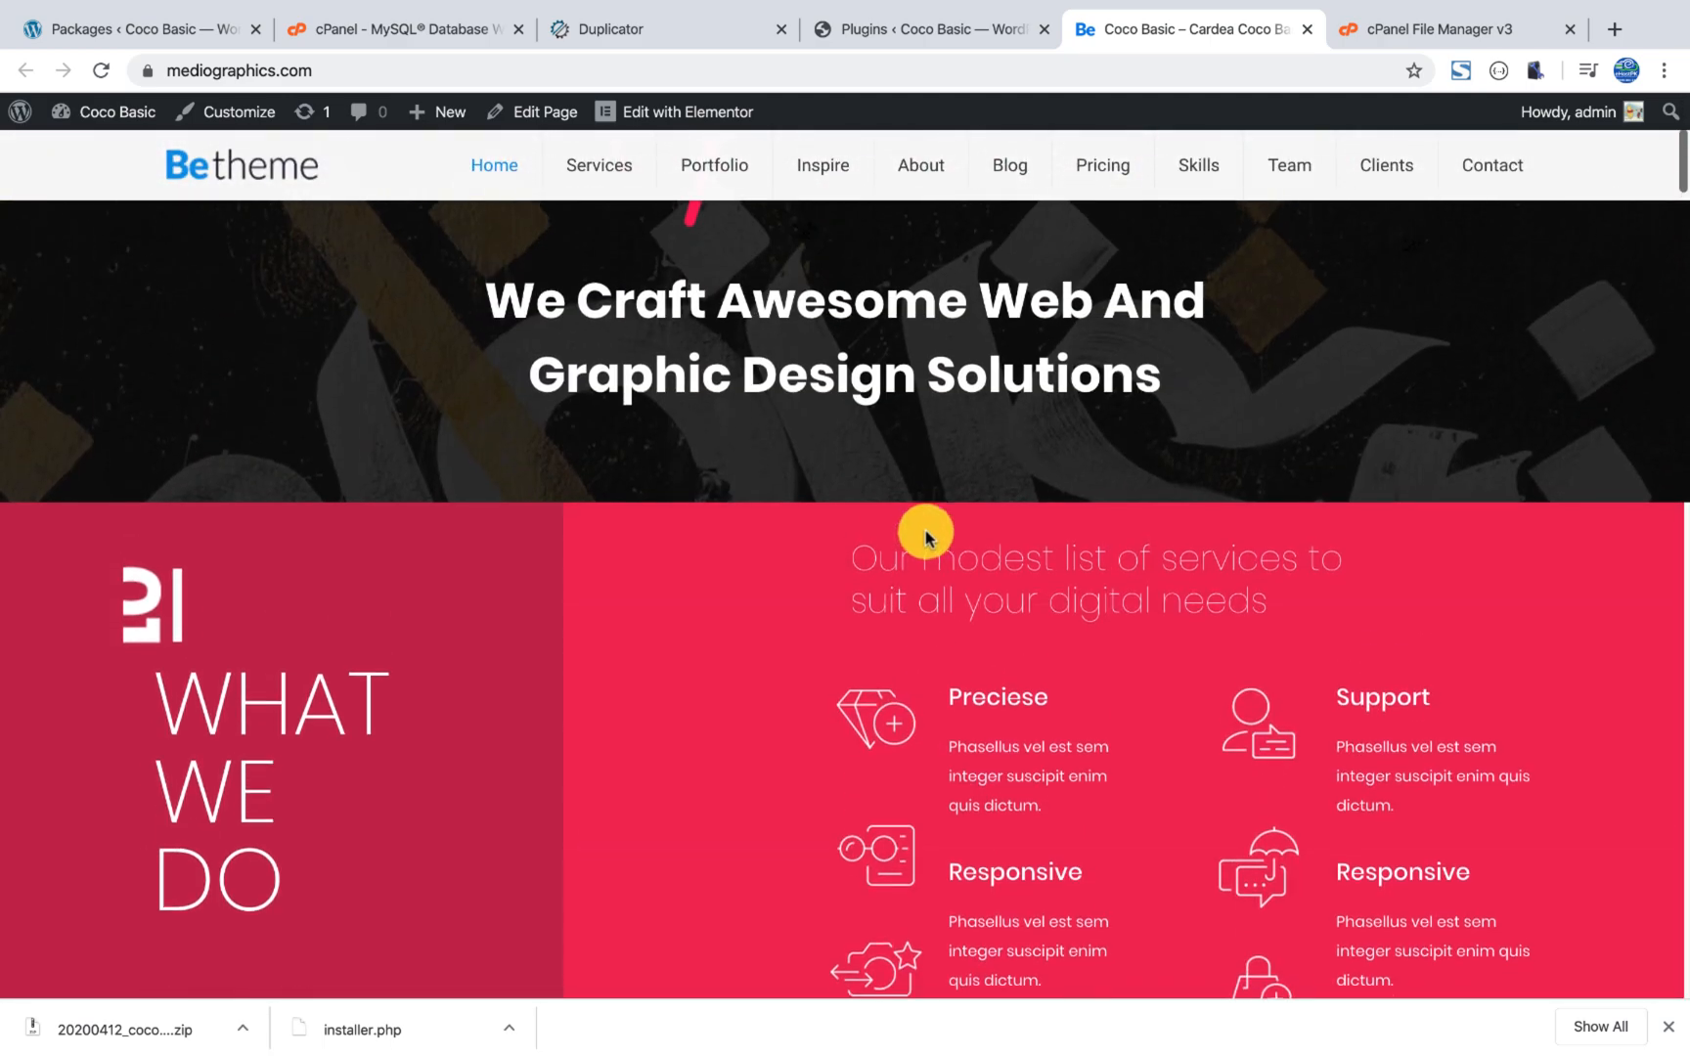